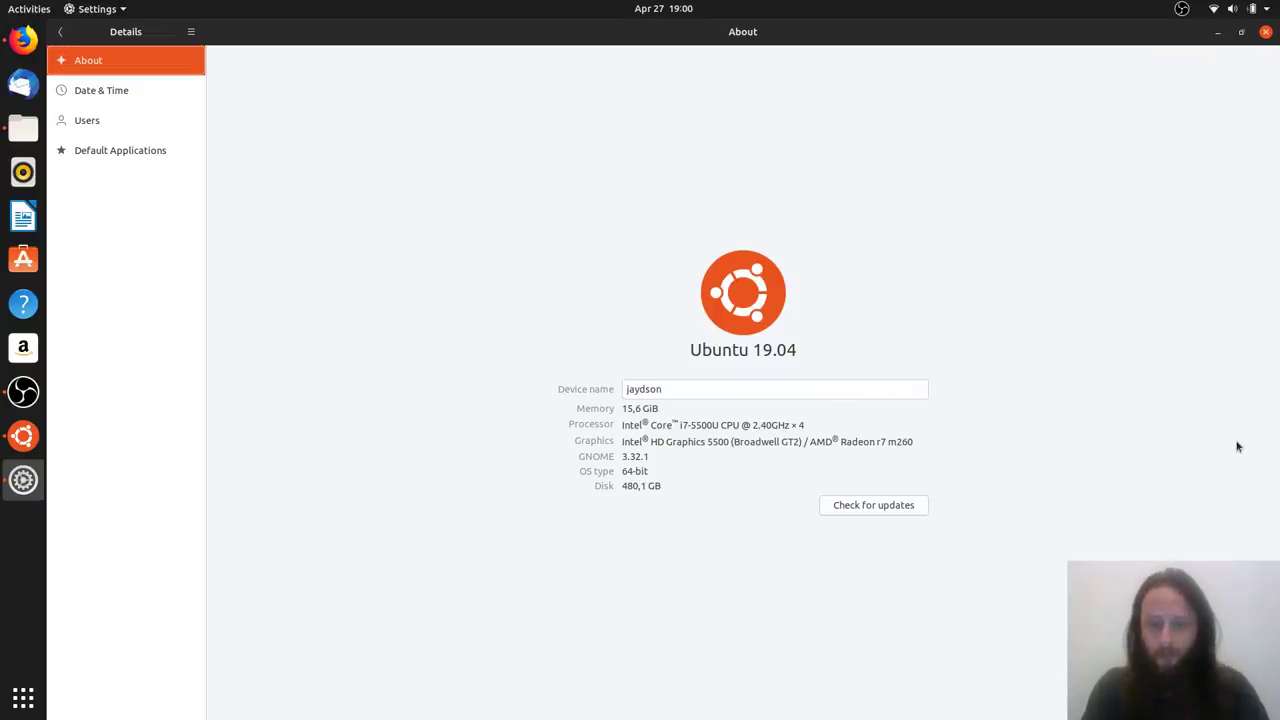
Show all installed applications and look through both pages of the application grid
key(ctrl+q)
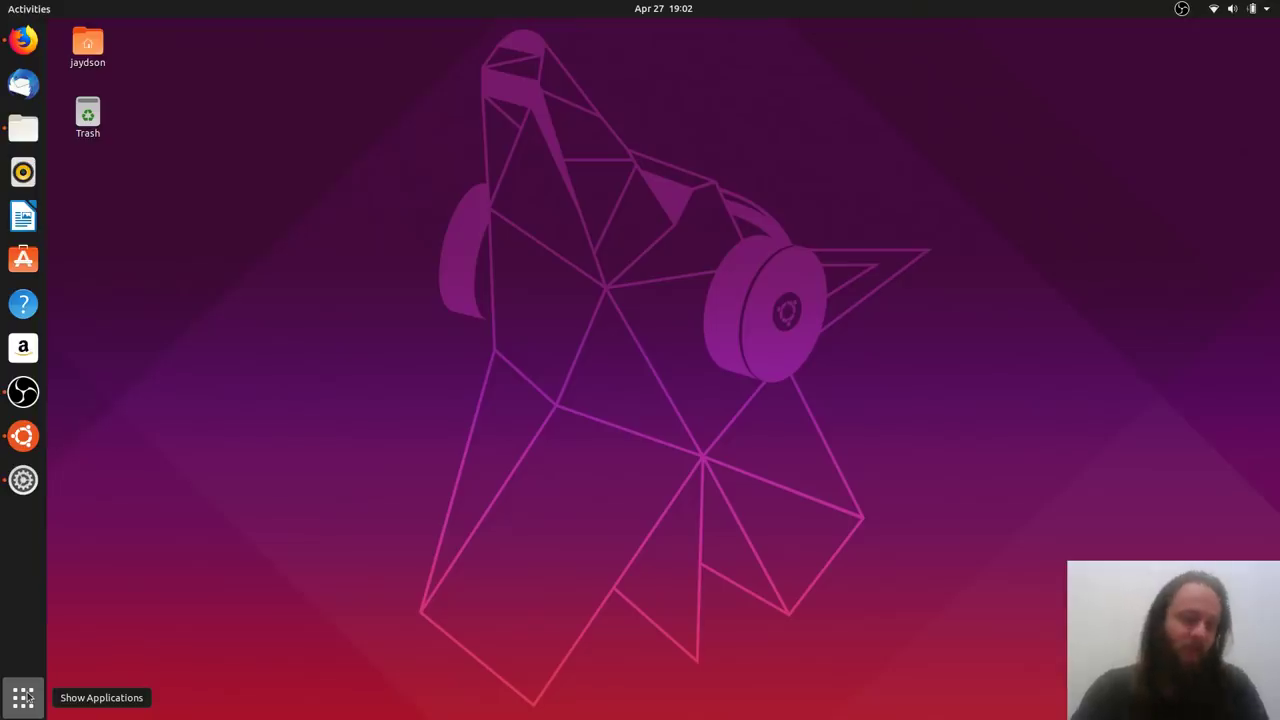
click(24, 697)
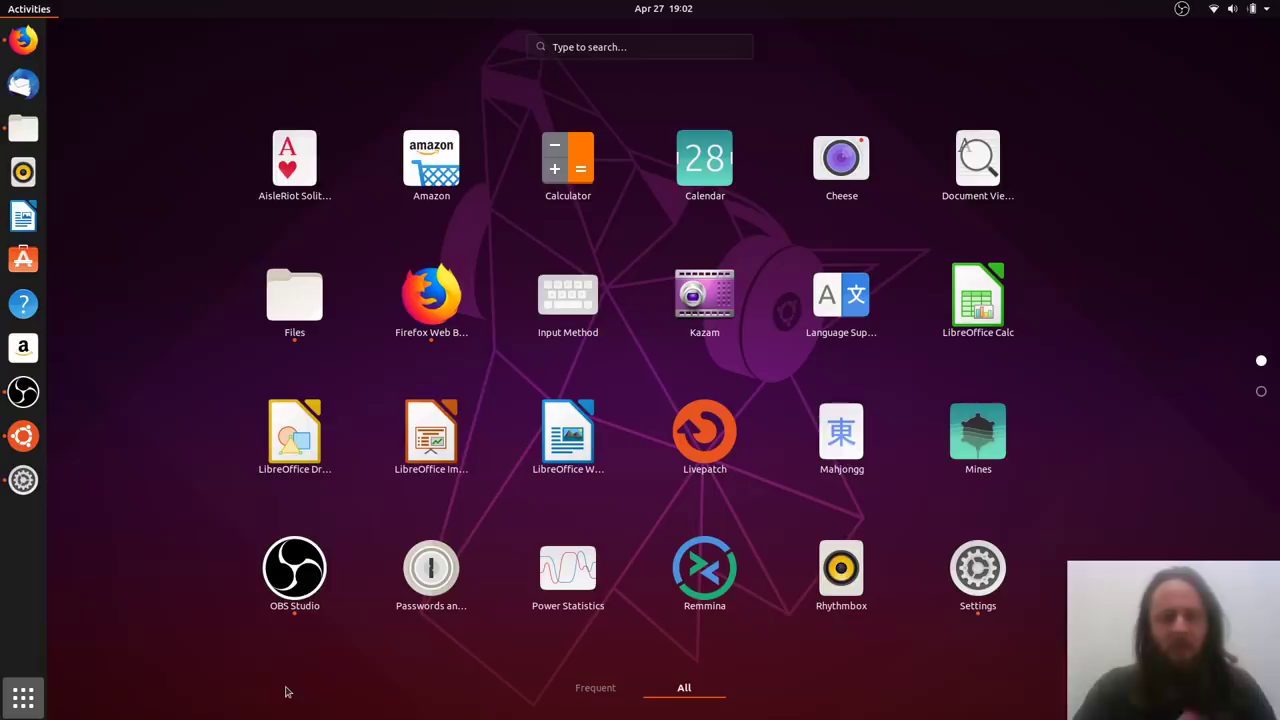
scroll(483, 395, down, 1)
scroll(483, 395, up, 1)
scroll(483, 395, down, 1)
scroll(483, 395, up, 1)
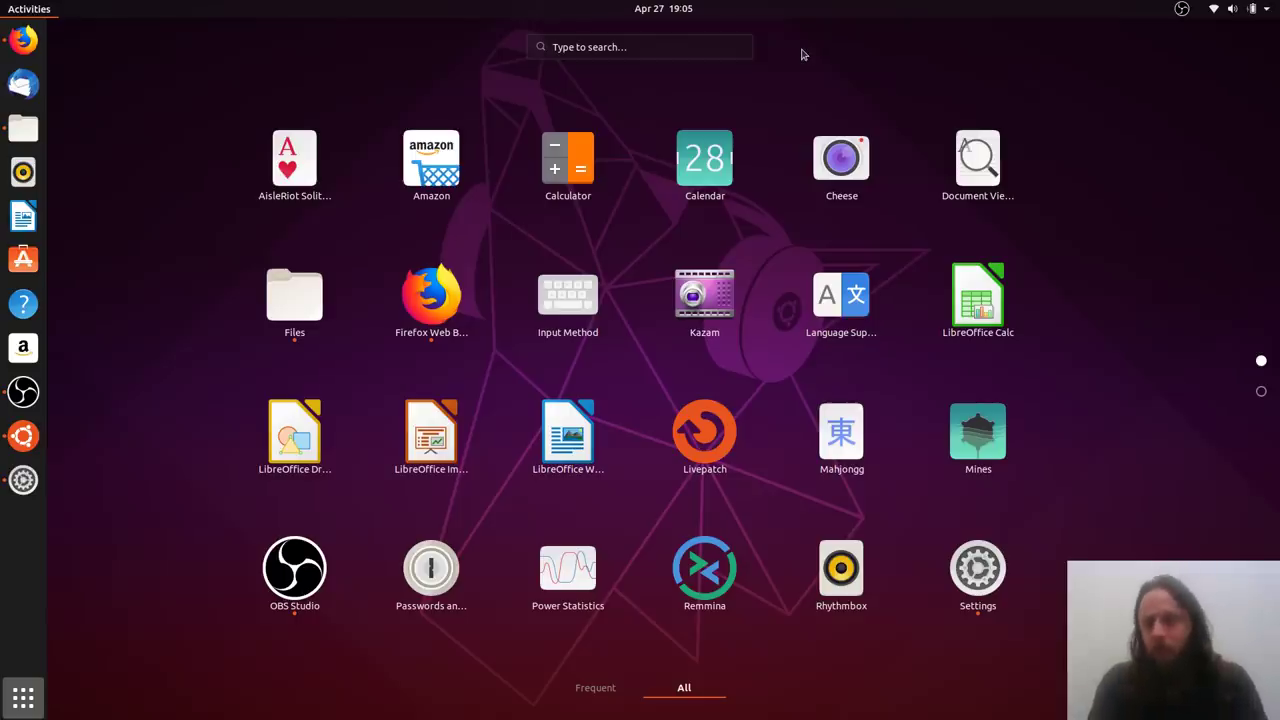
Search the system for audacity and open the Ubuntu Software page of the Audacity audio editor
text(aud)
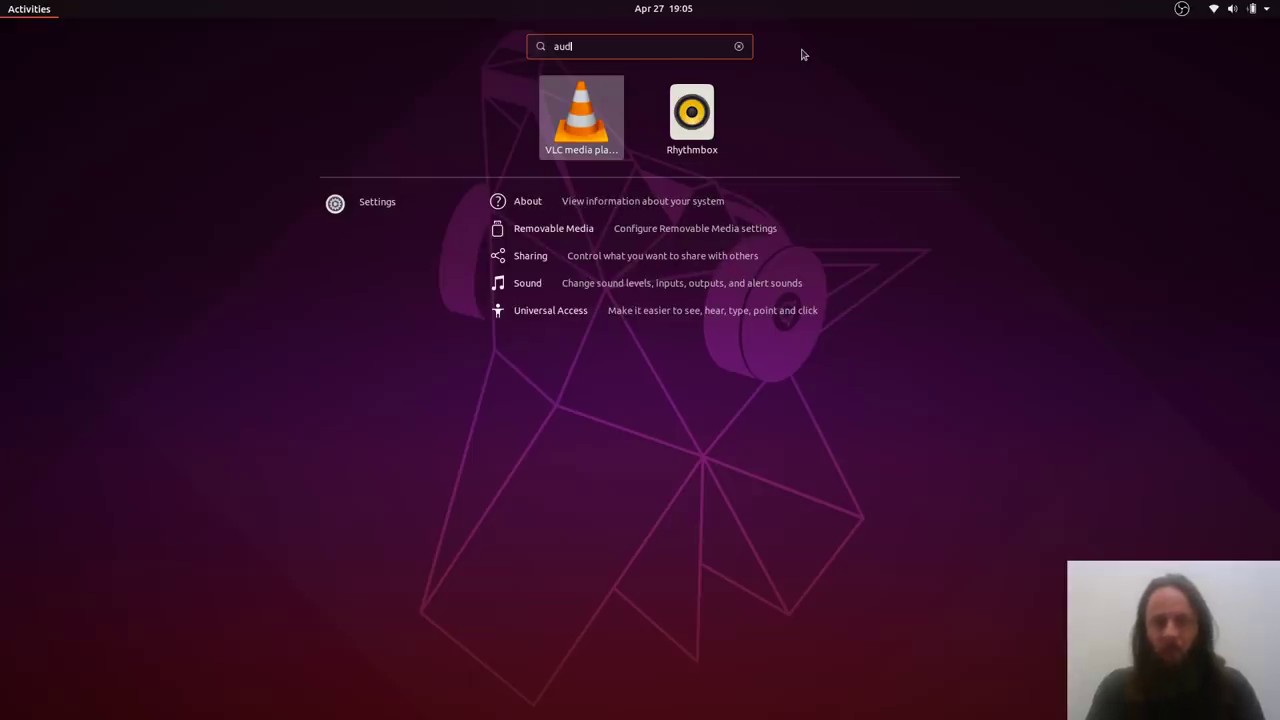
text(acity)
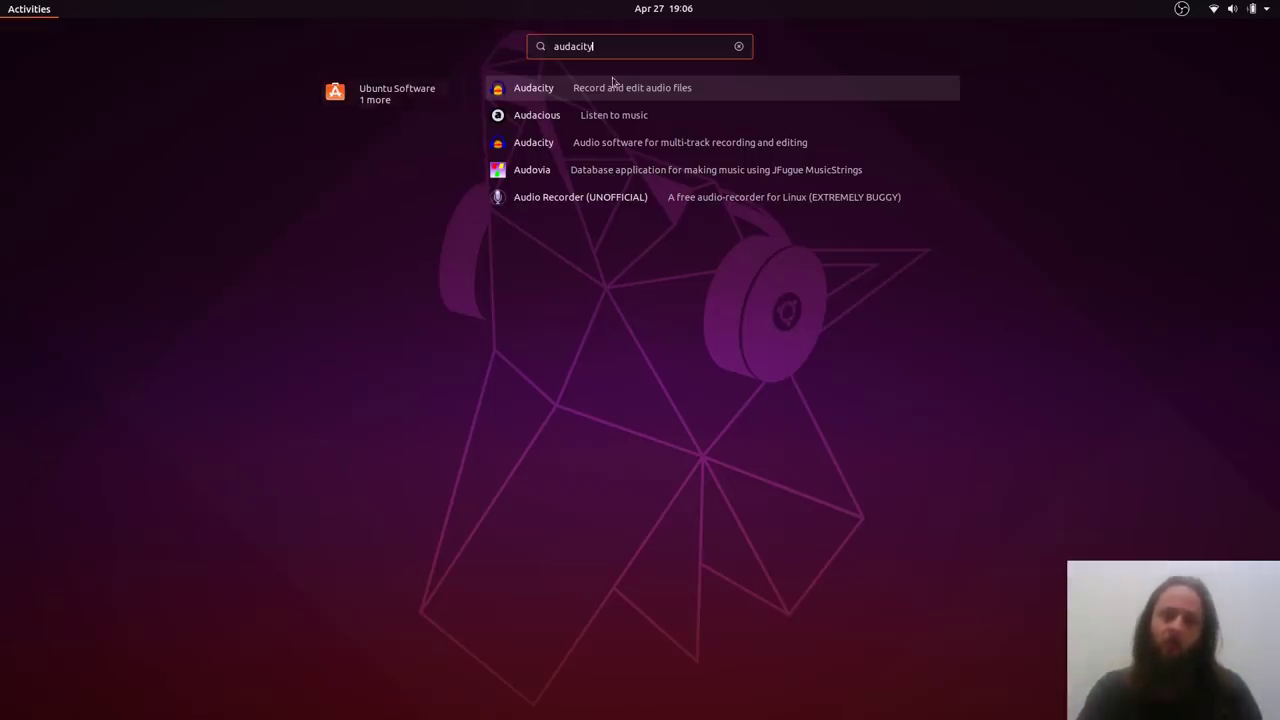
click(672, 88)
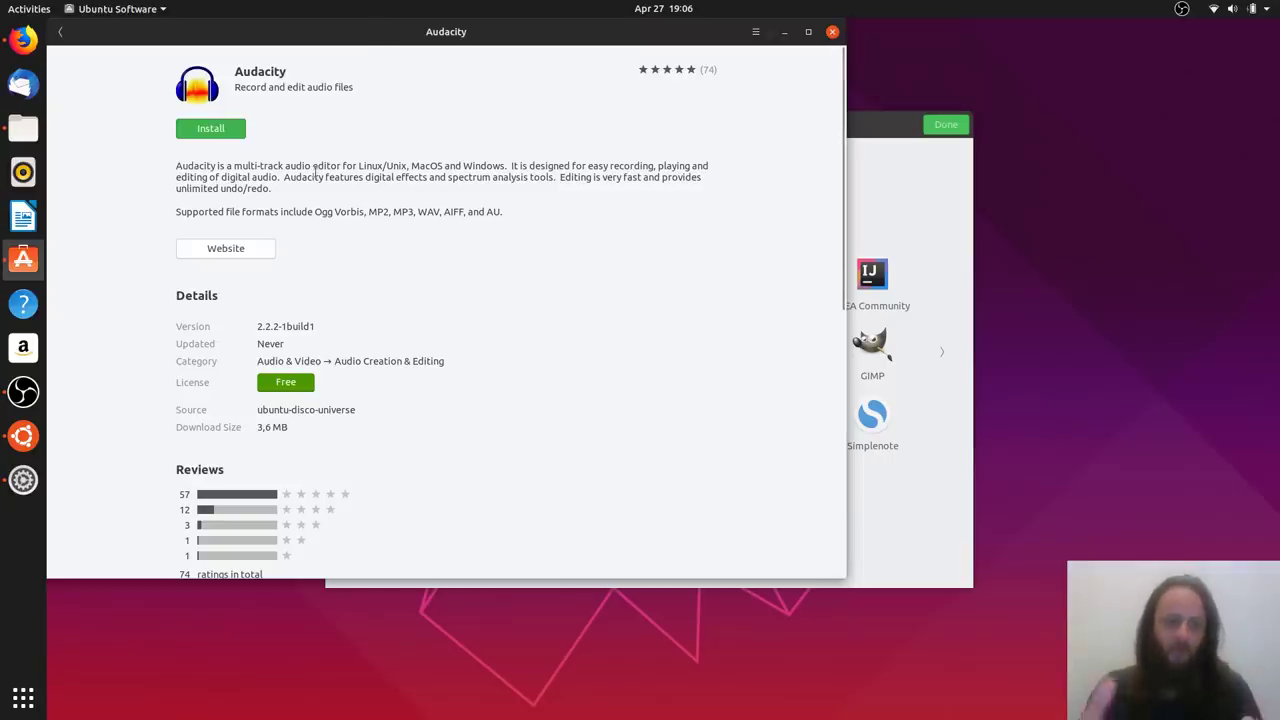
Install Audacity, authorizing the installation with the account password
click(211, 129)
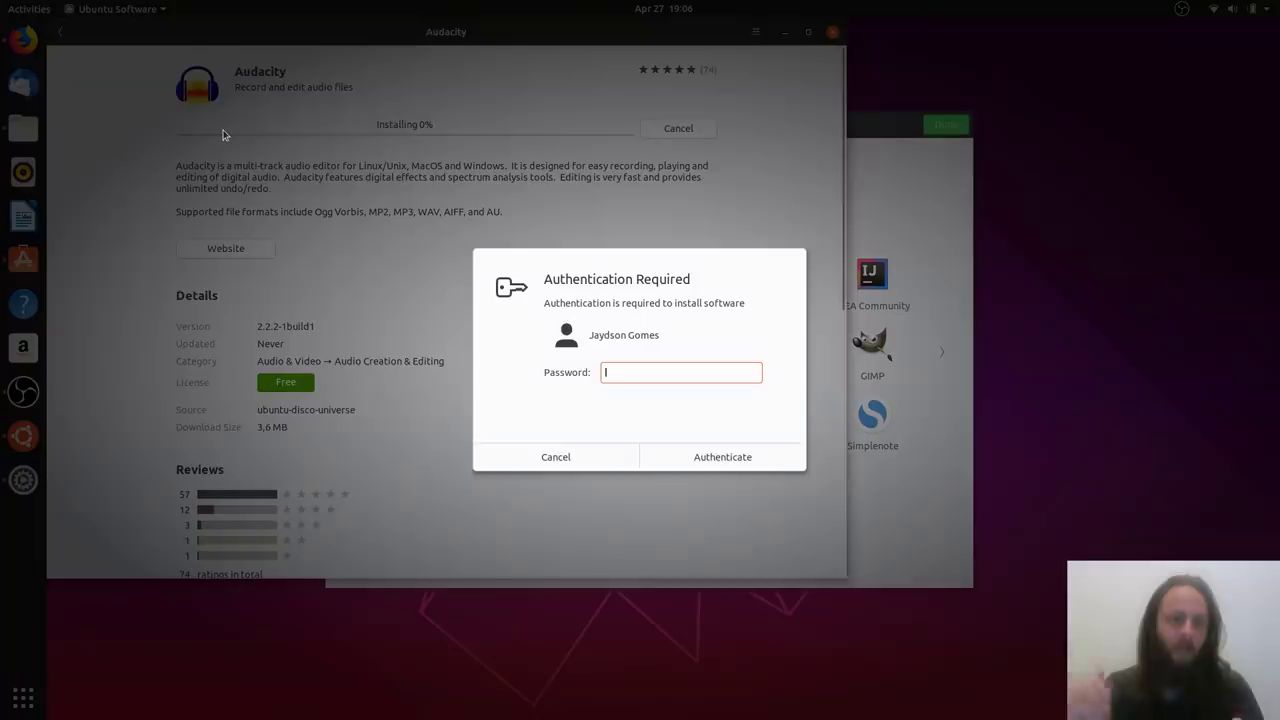
text(************)
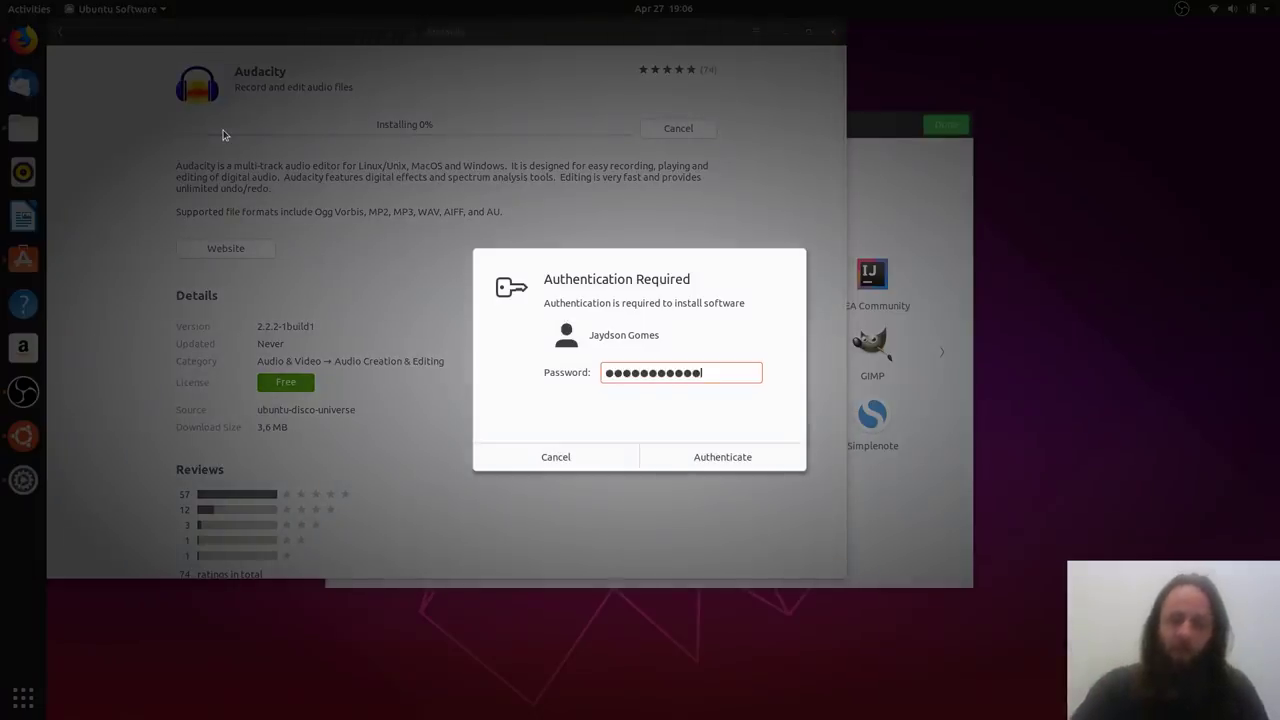
key(Return)
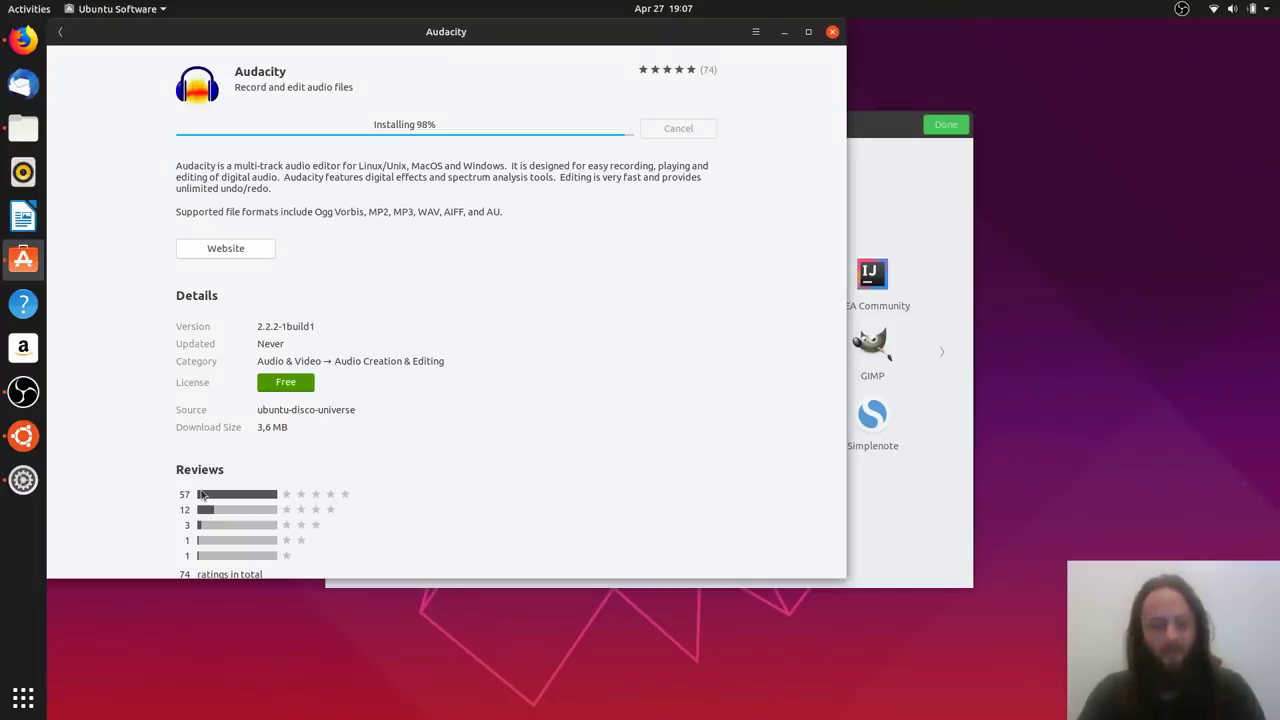
Search the applications for term and open Terminal
key(super)
text(term)
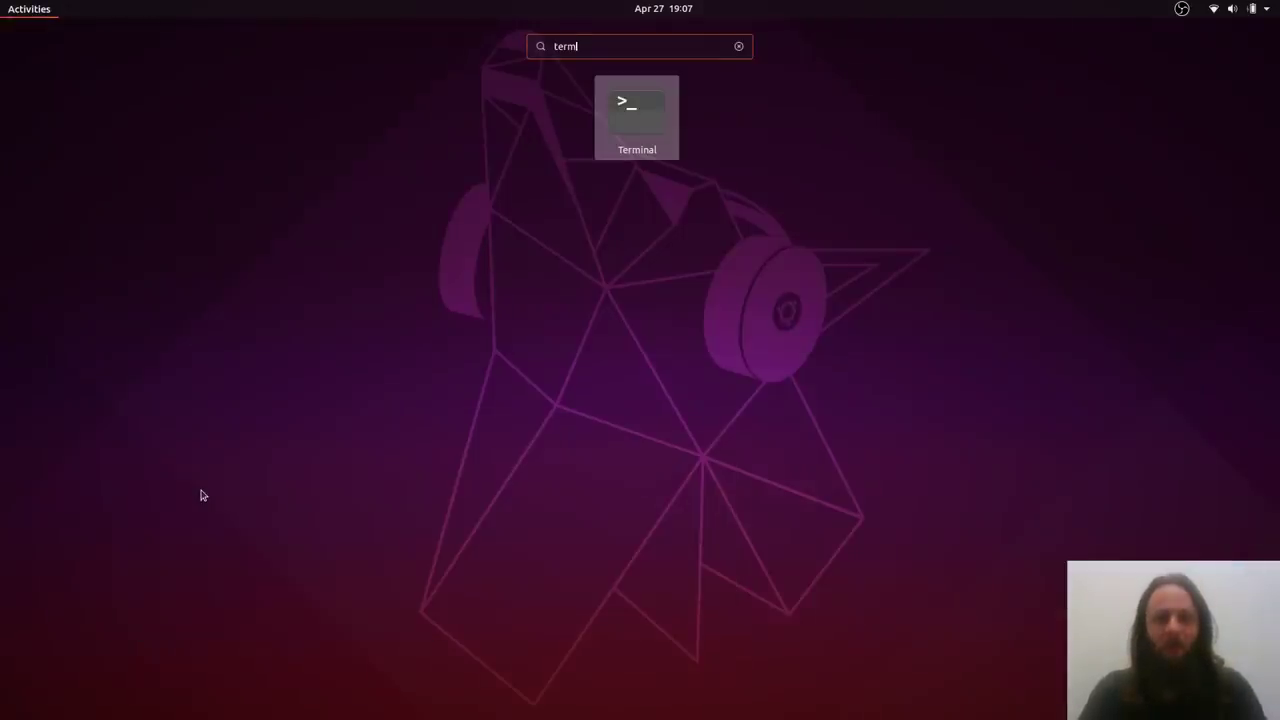
key(Return)
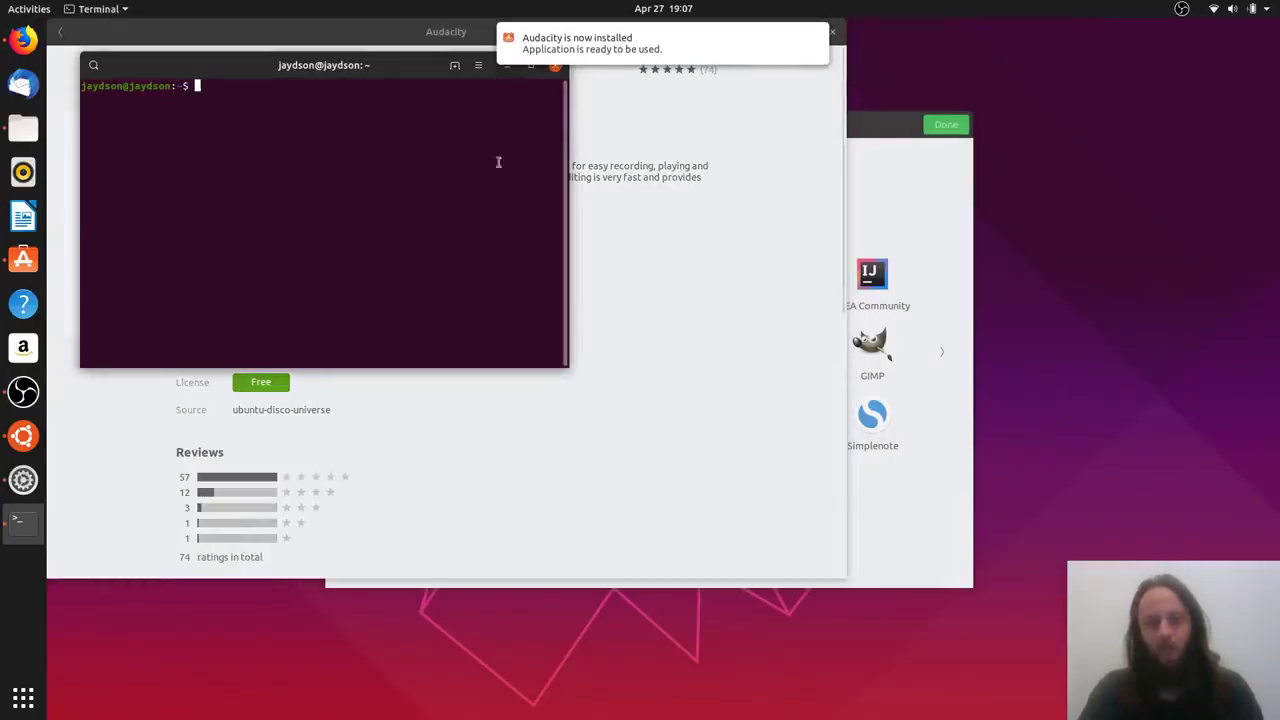
Launch the newly installed Audacity, dismiss its welcome dialog and maximize its window
mouse_move(675, 57)
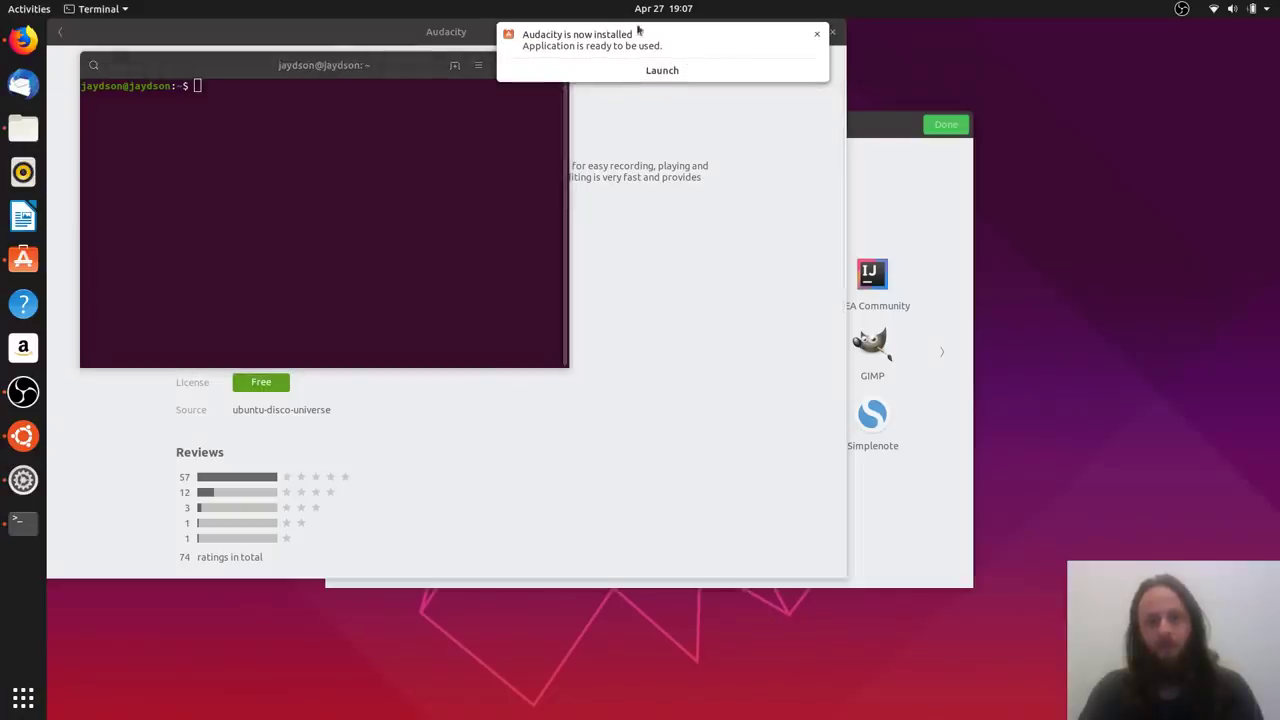
click(662, 80)
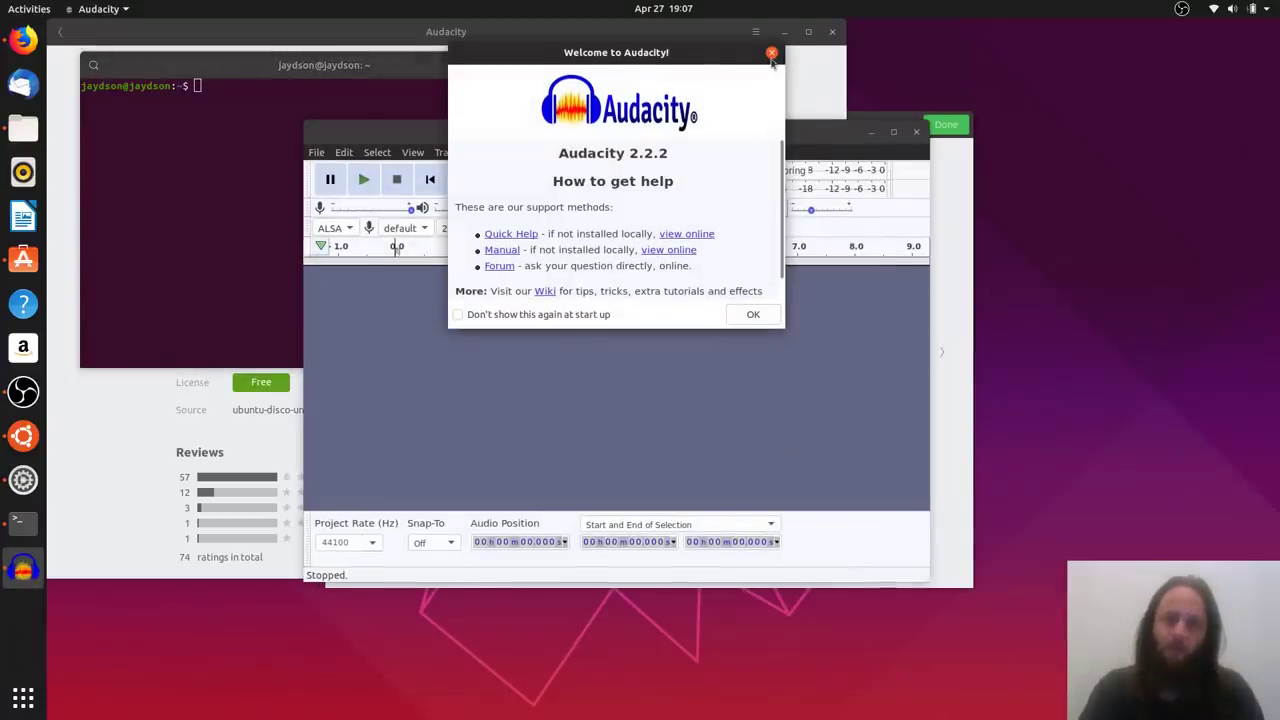
click(752, 314)
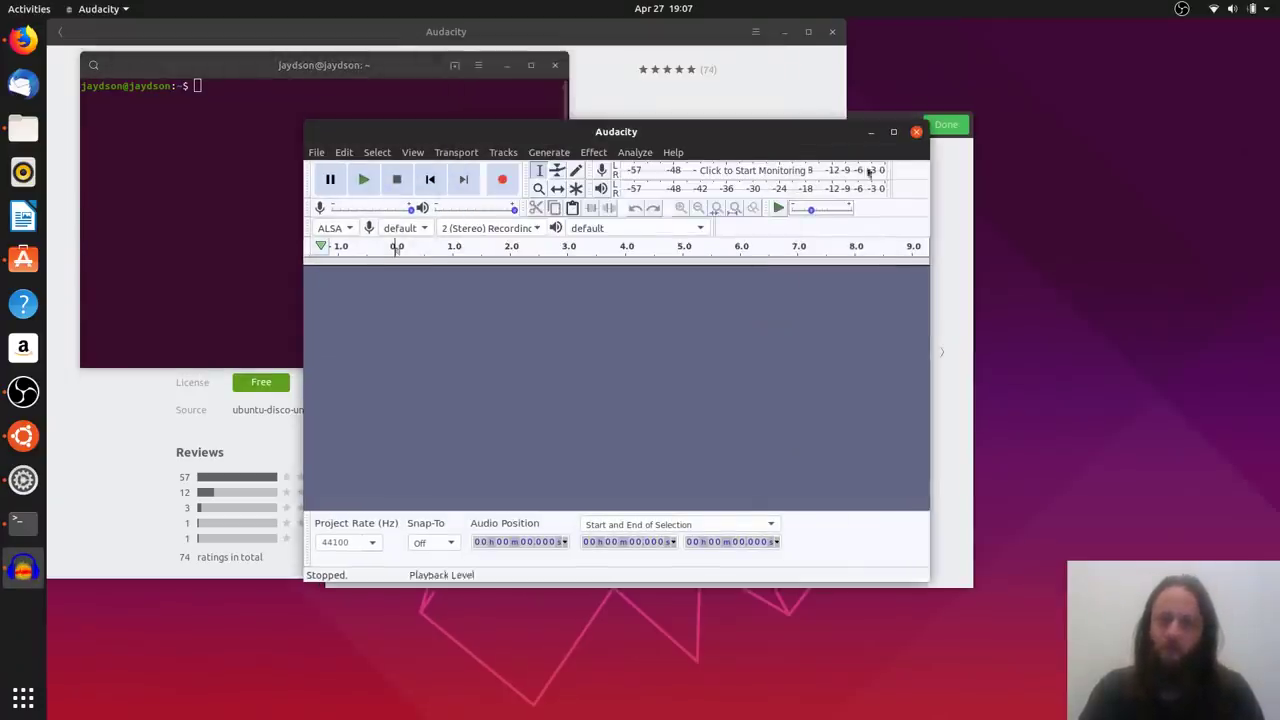
click(894, 133)
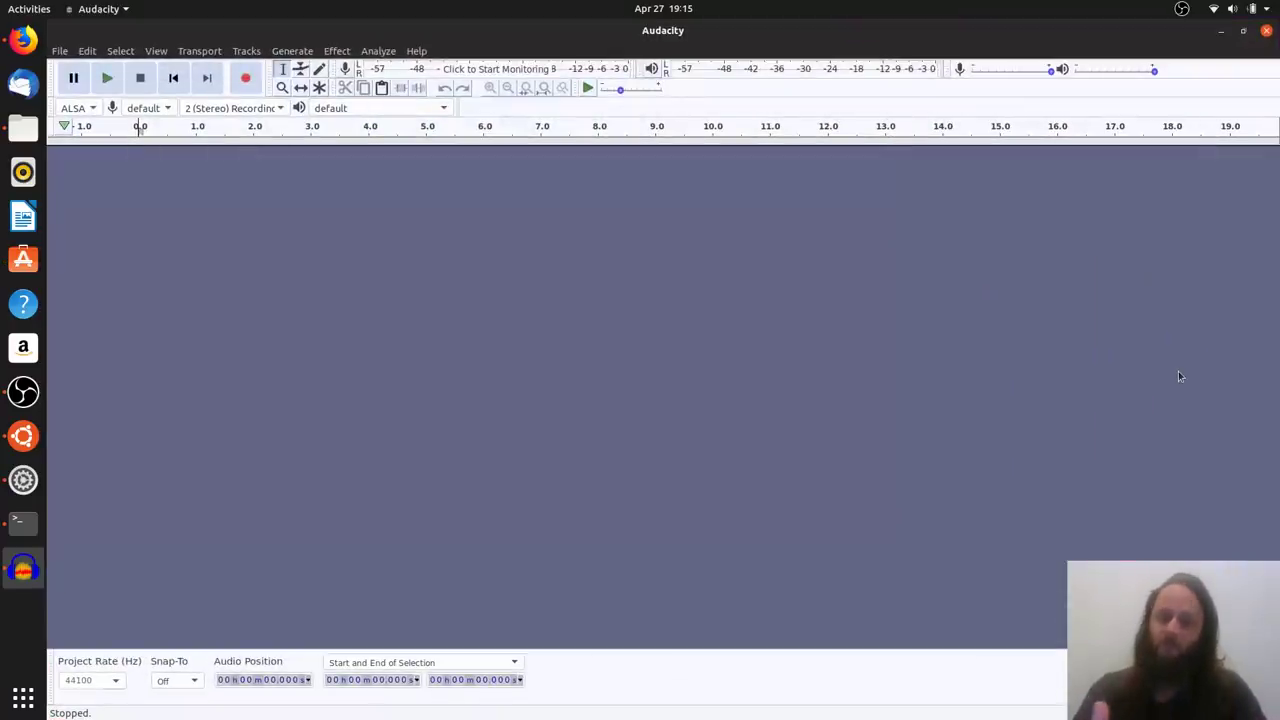
Install Visual Studio Code from the suggested apps in Welcome to Ubuntu, authorizing it with the account password
key(alt+Tab)
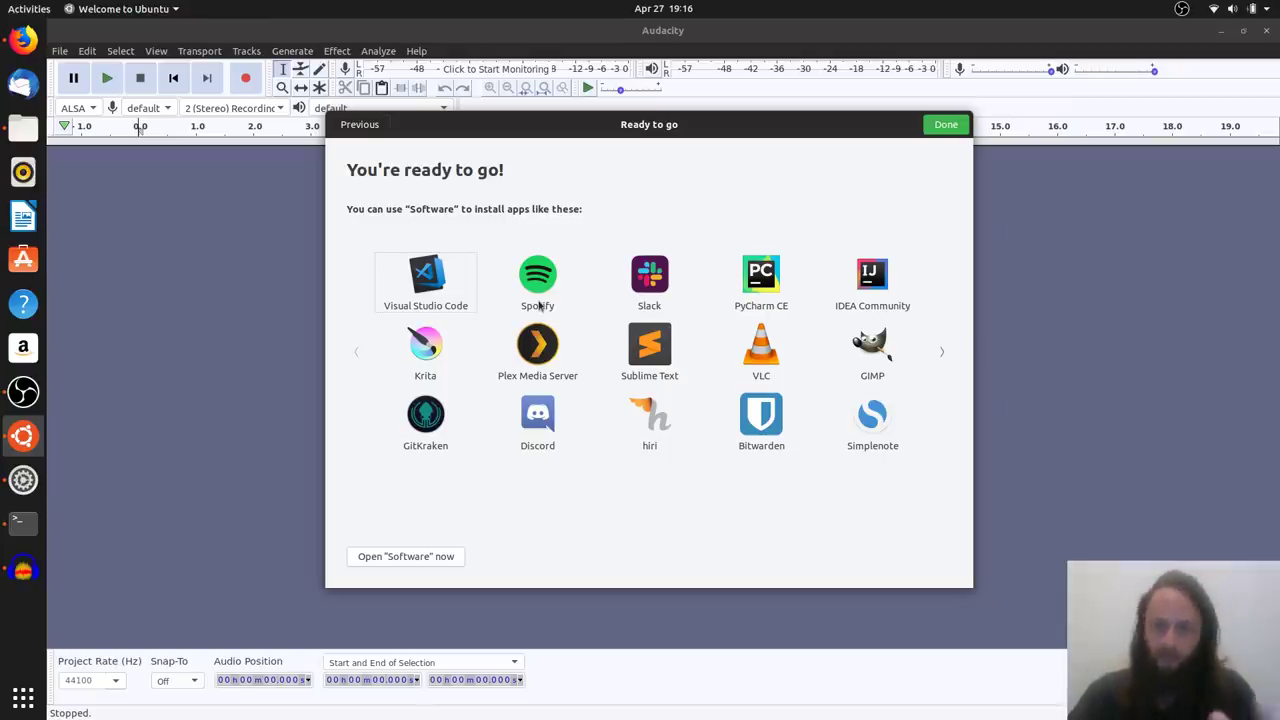
click(438, 283)
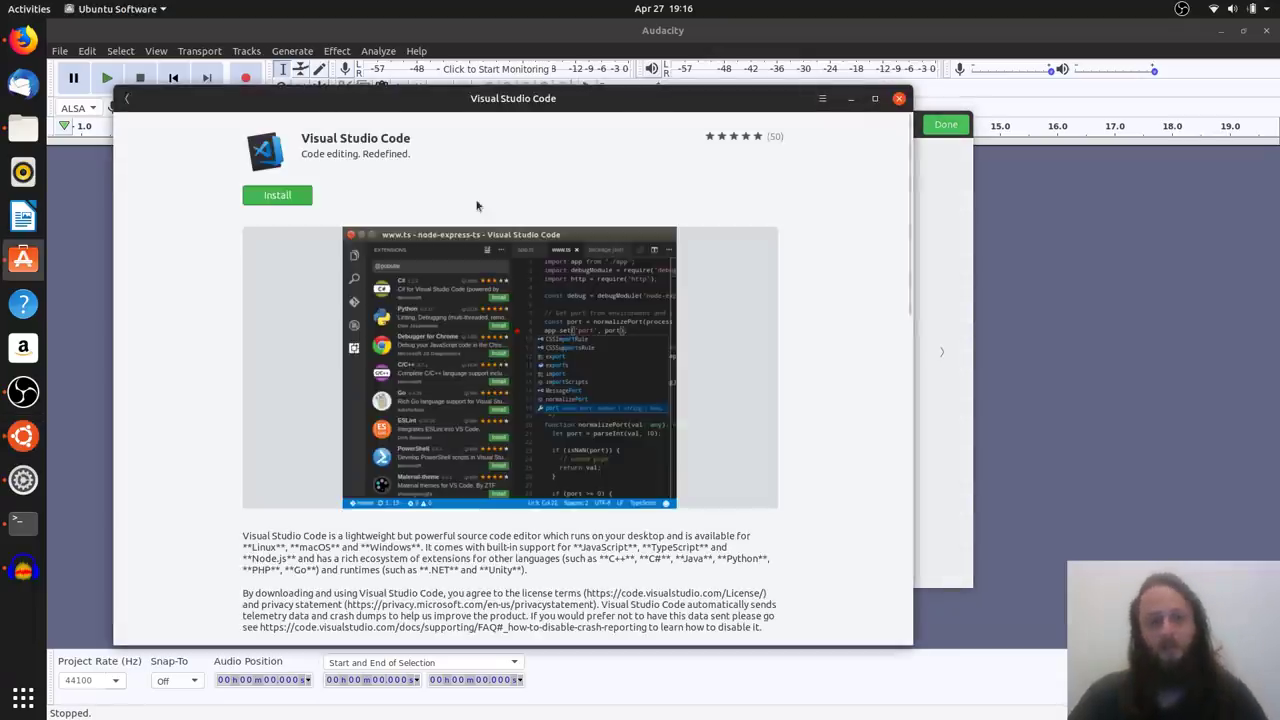
click(300, 197)
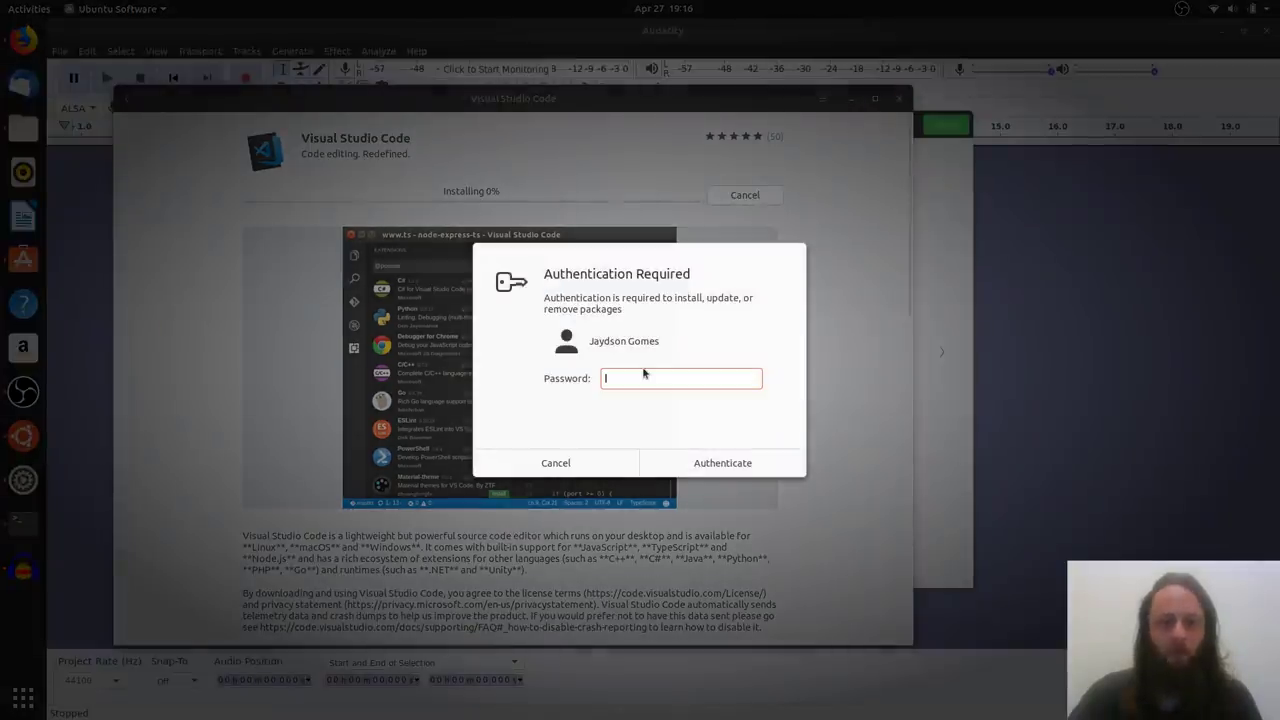
text(************)
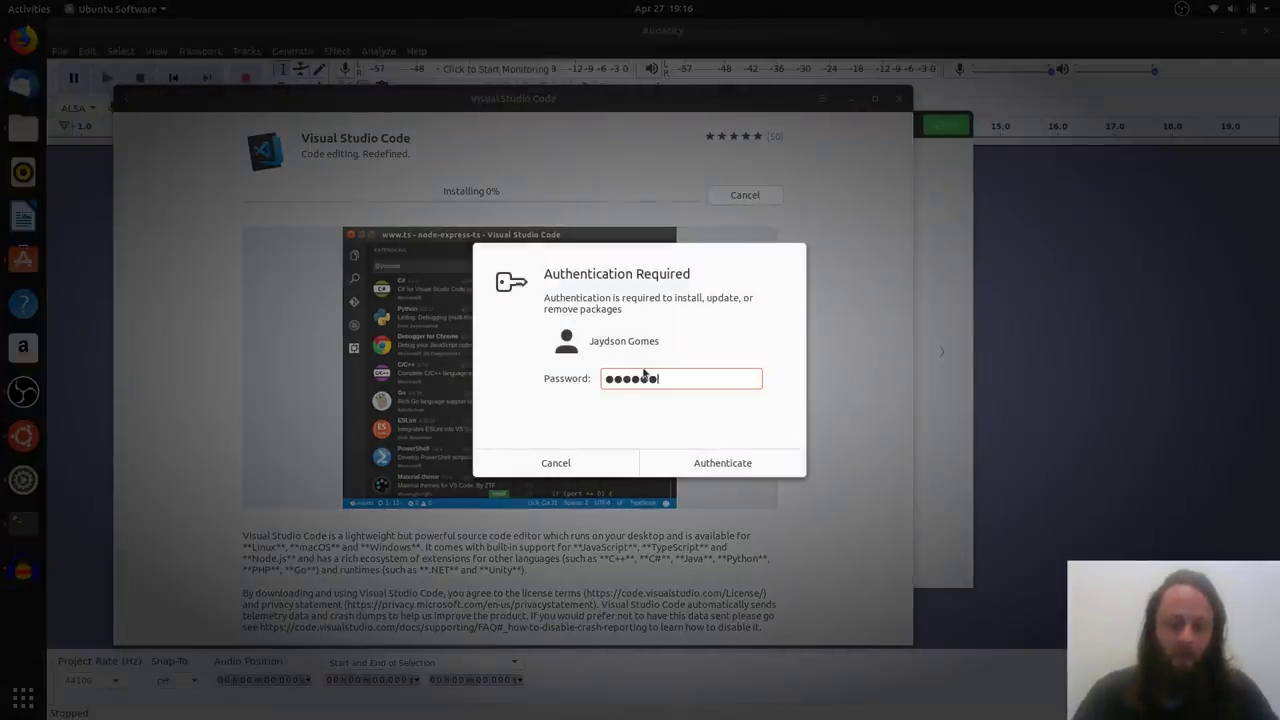
key(Return)
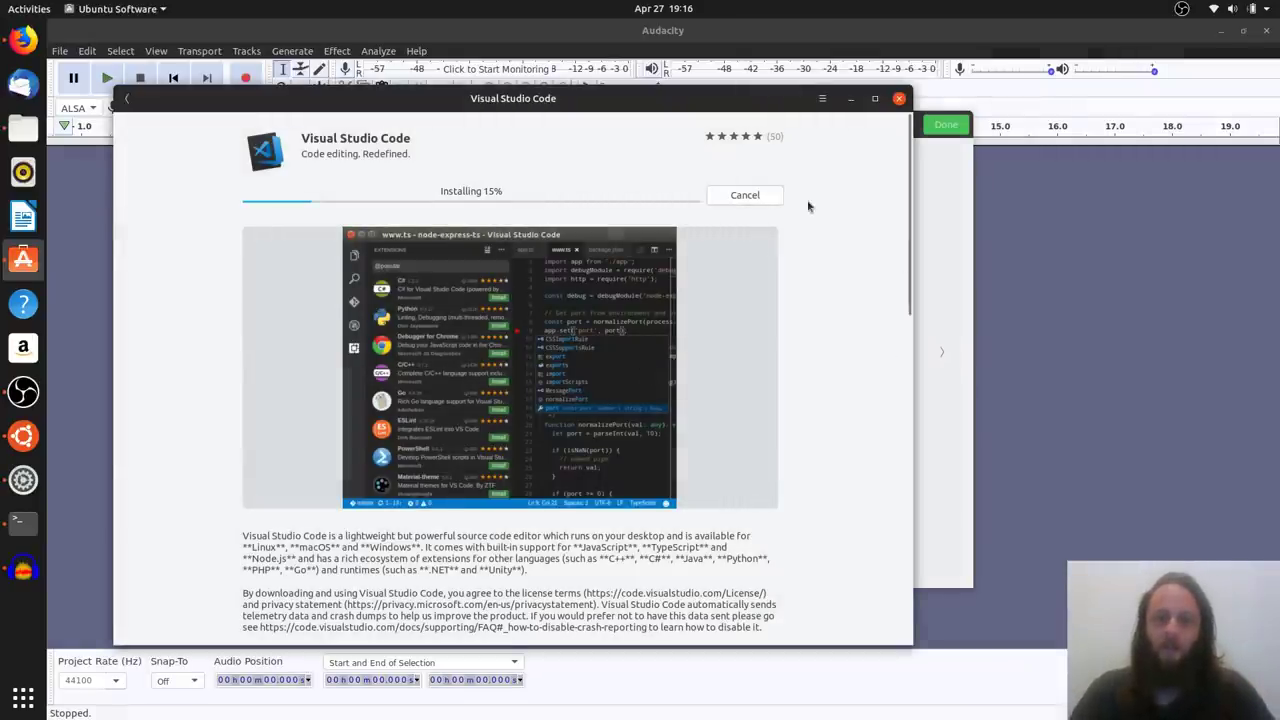
Return to the suggested apps and start installing Spotify
click(950, 272)
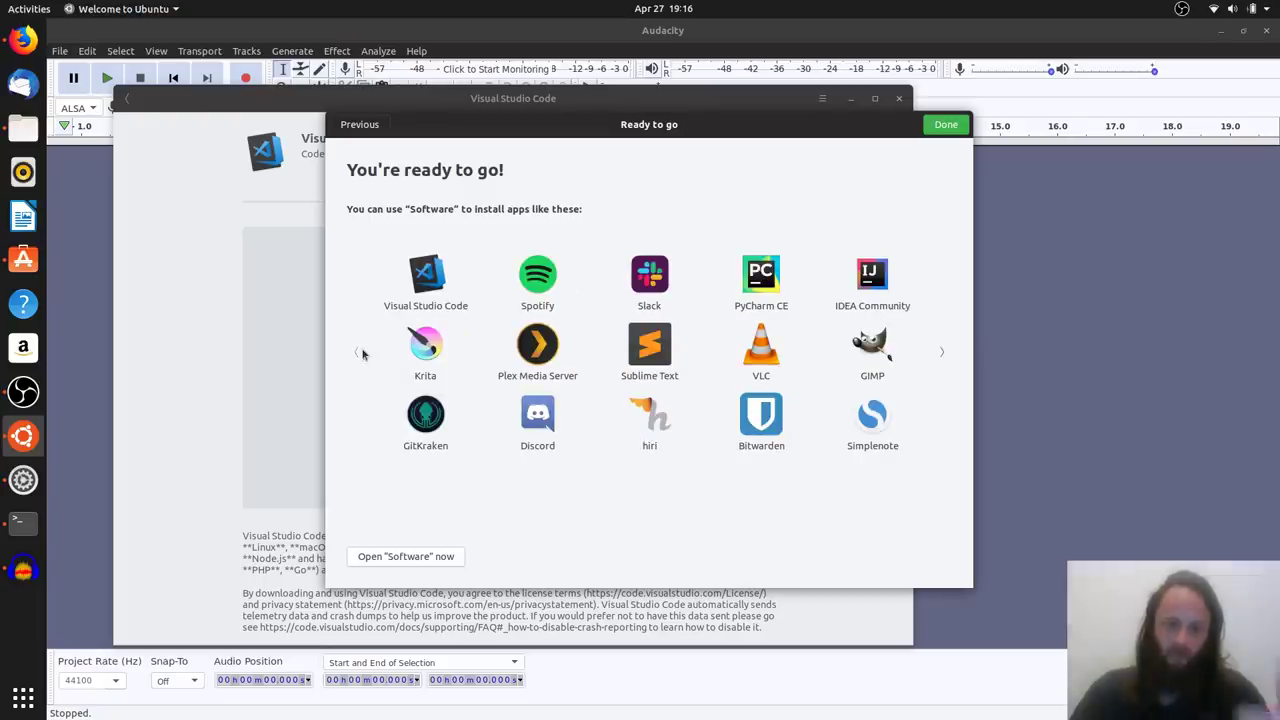
click(537, 278)
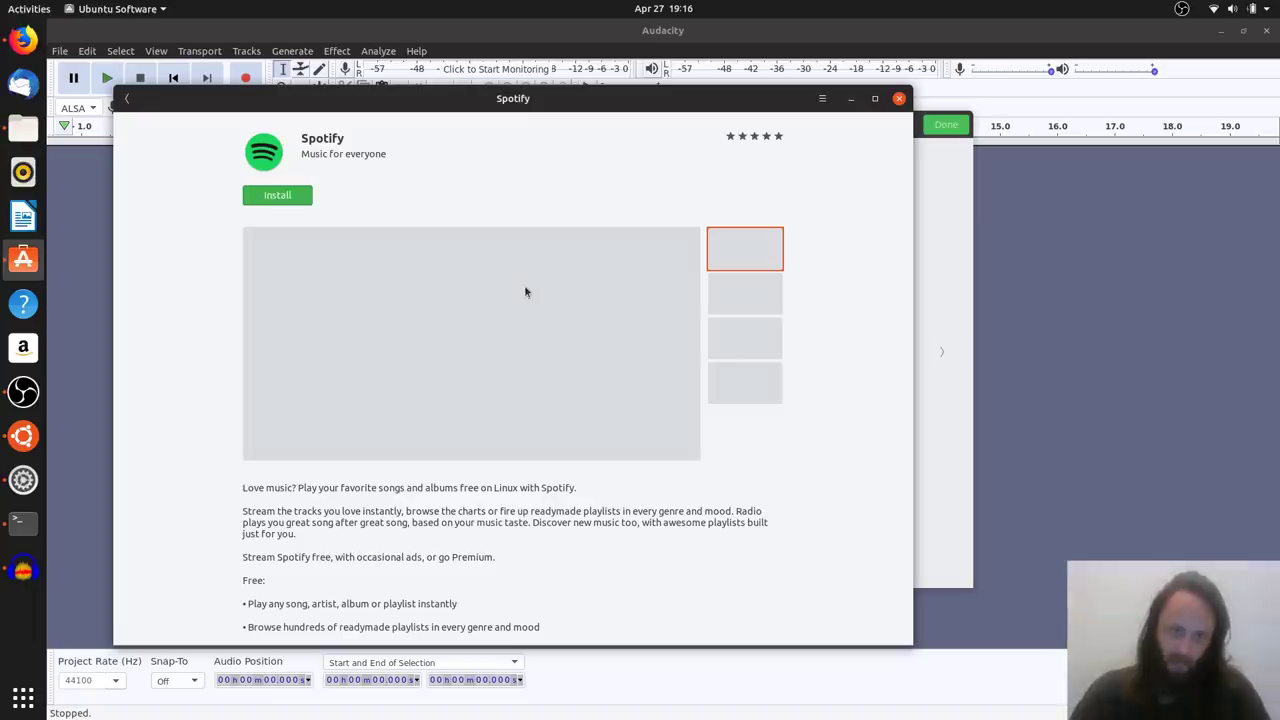
click(297, 197)
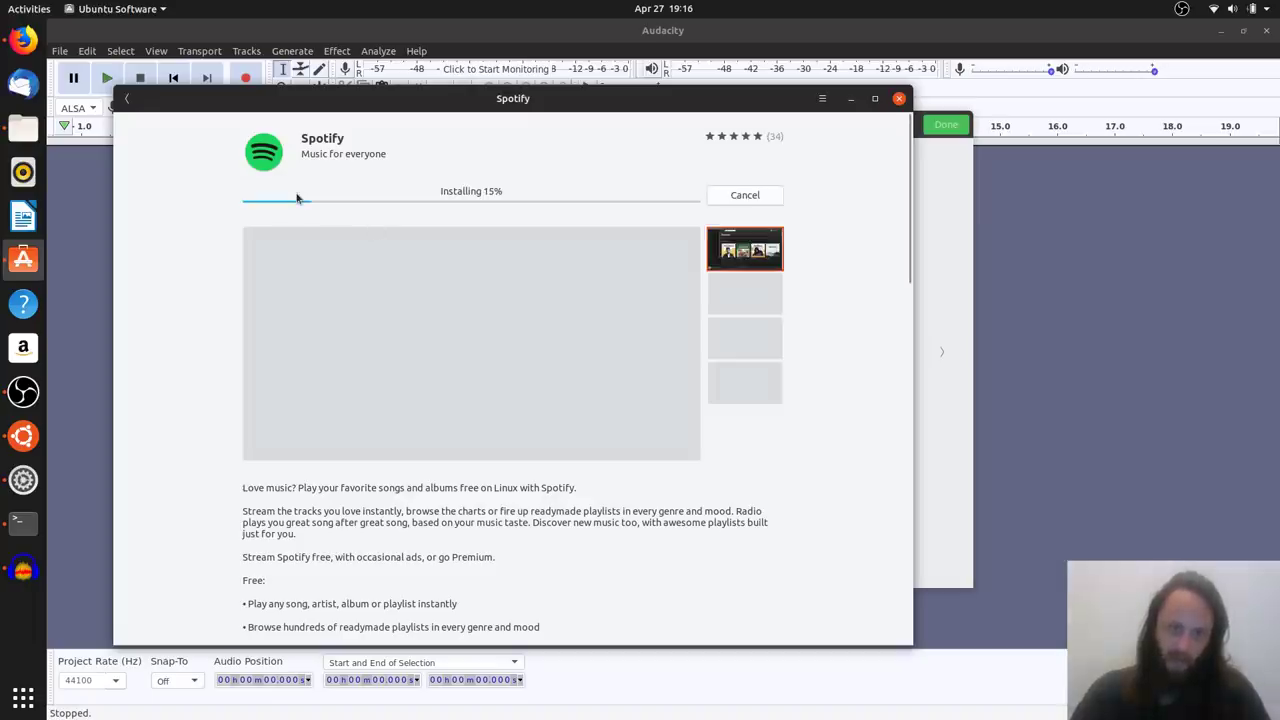
Return to the suggested apps and start installing Slack
click(963, 214)
click(660, 266)
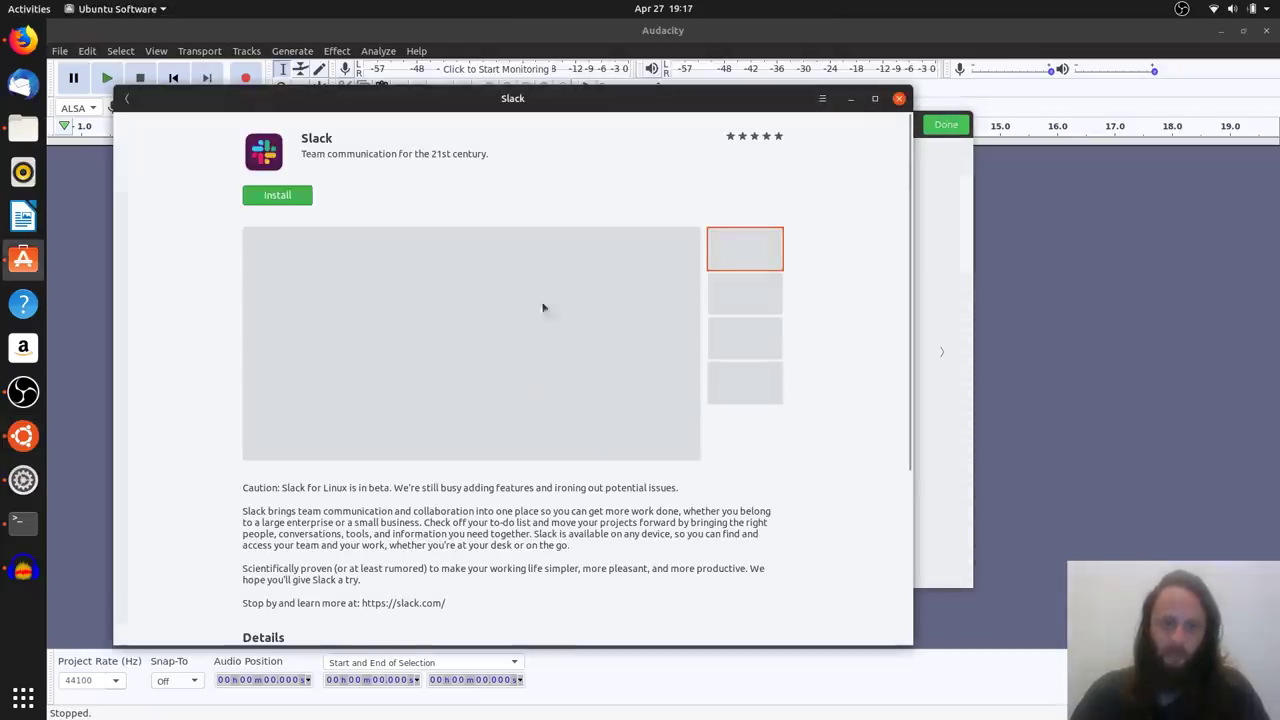
click(278, 197)
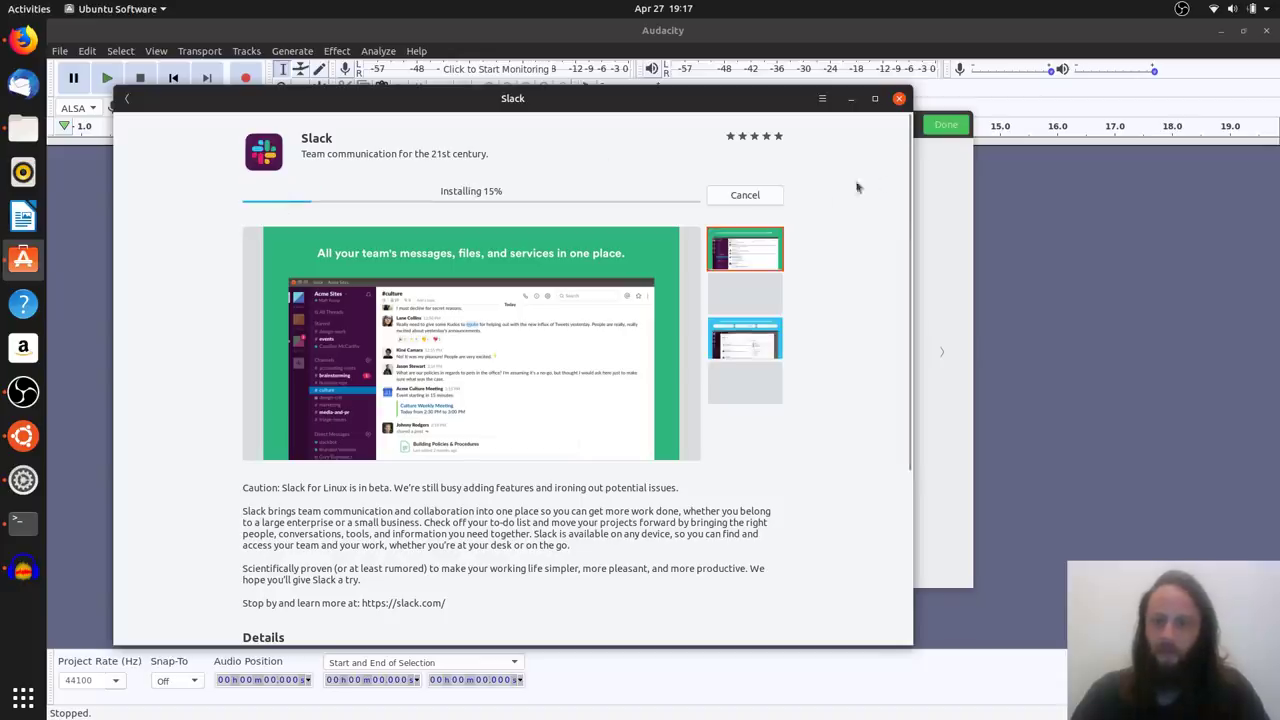
Return to the suggested apps and try to install GIMP
click(940, 168)
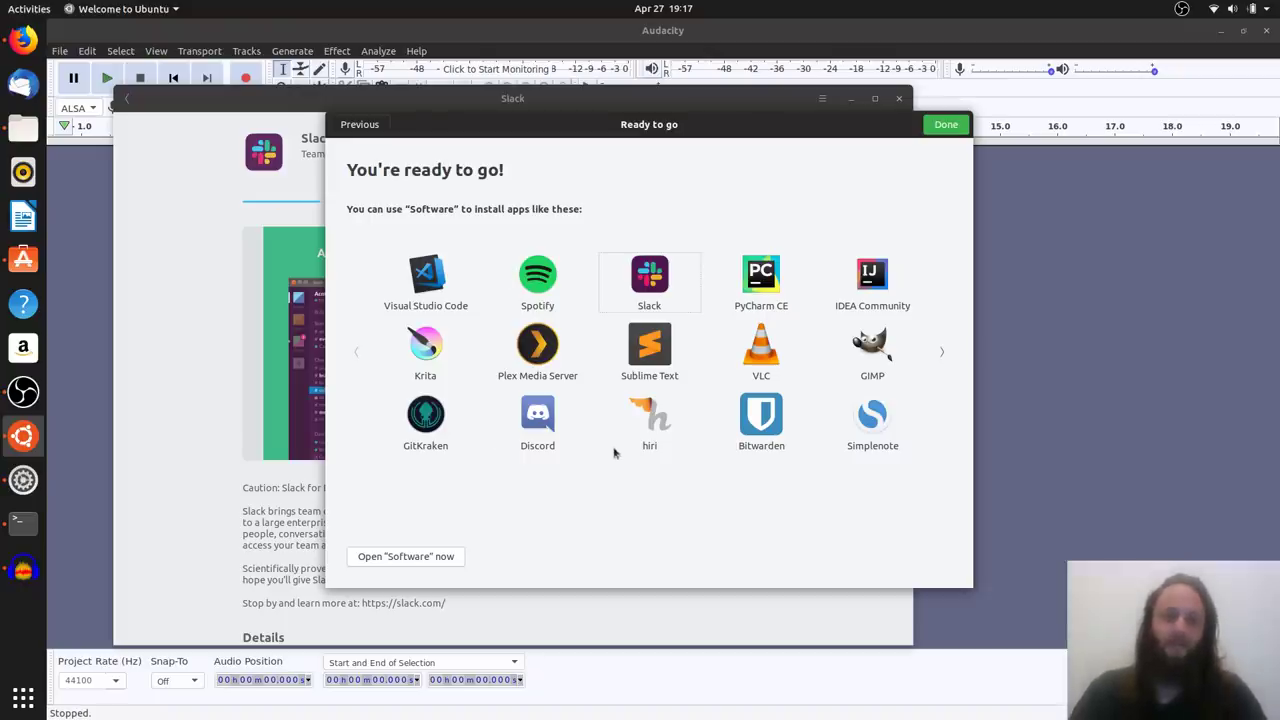
click(872, 345)
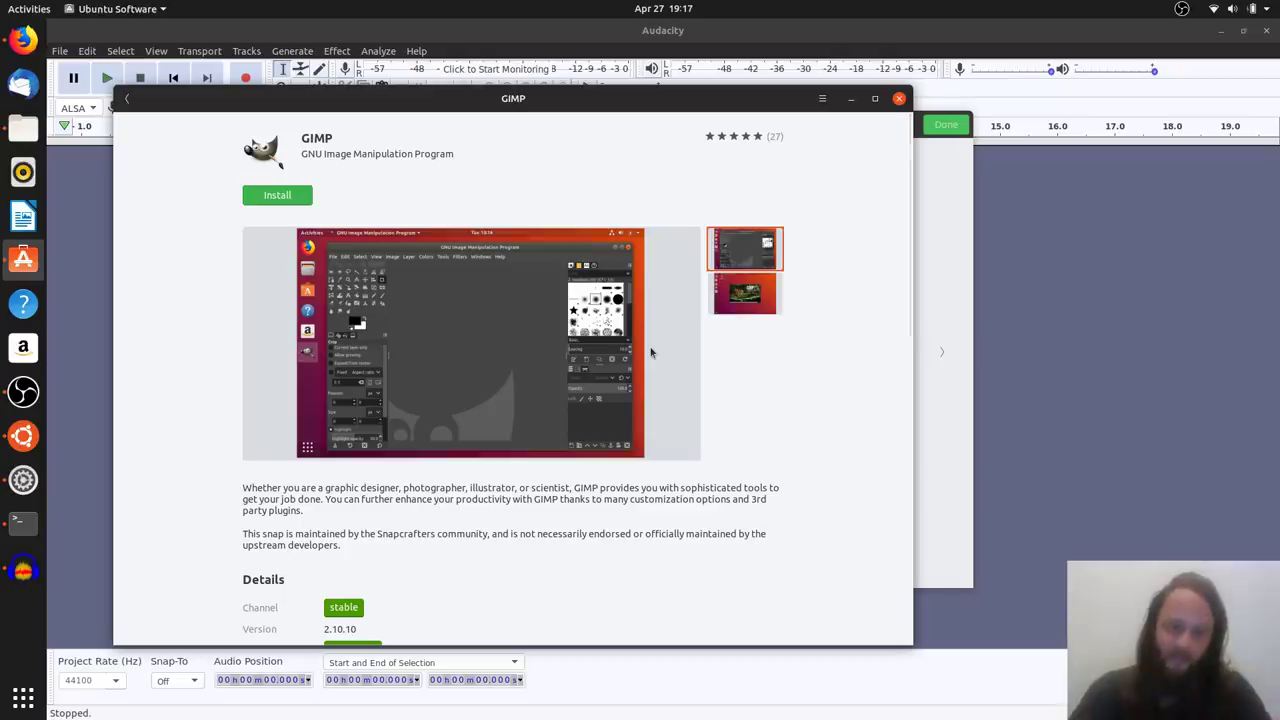
click(281, 197)
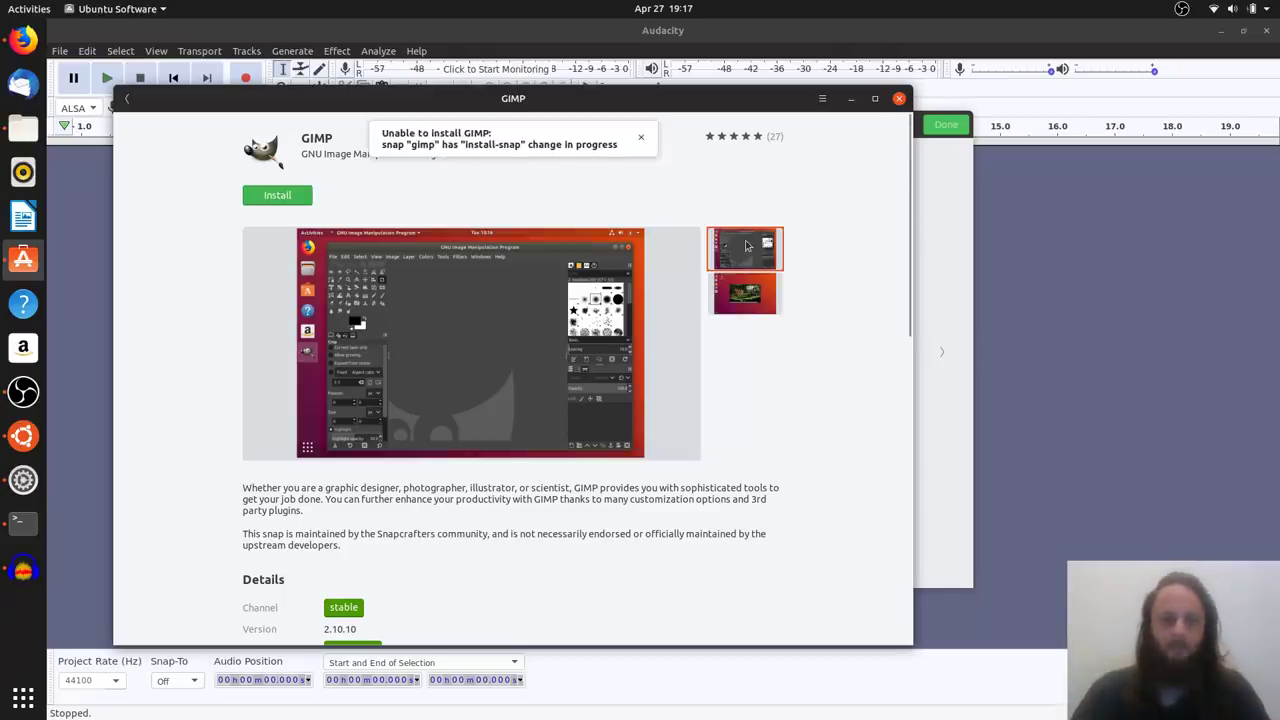
Finish the Welcome to Ubuntu assistant and minimize the Ubuntu Software, Audacity and OBS Studio windows
click(938, 335)
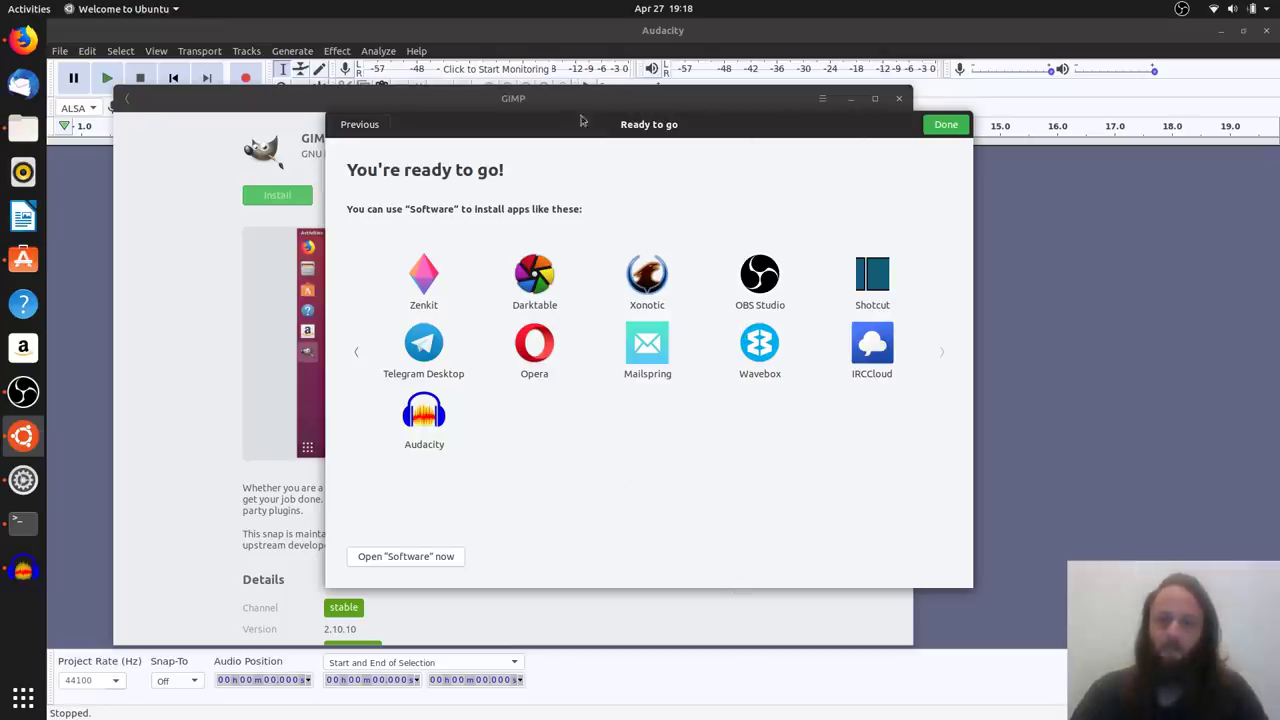
click(946, 126)
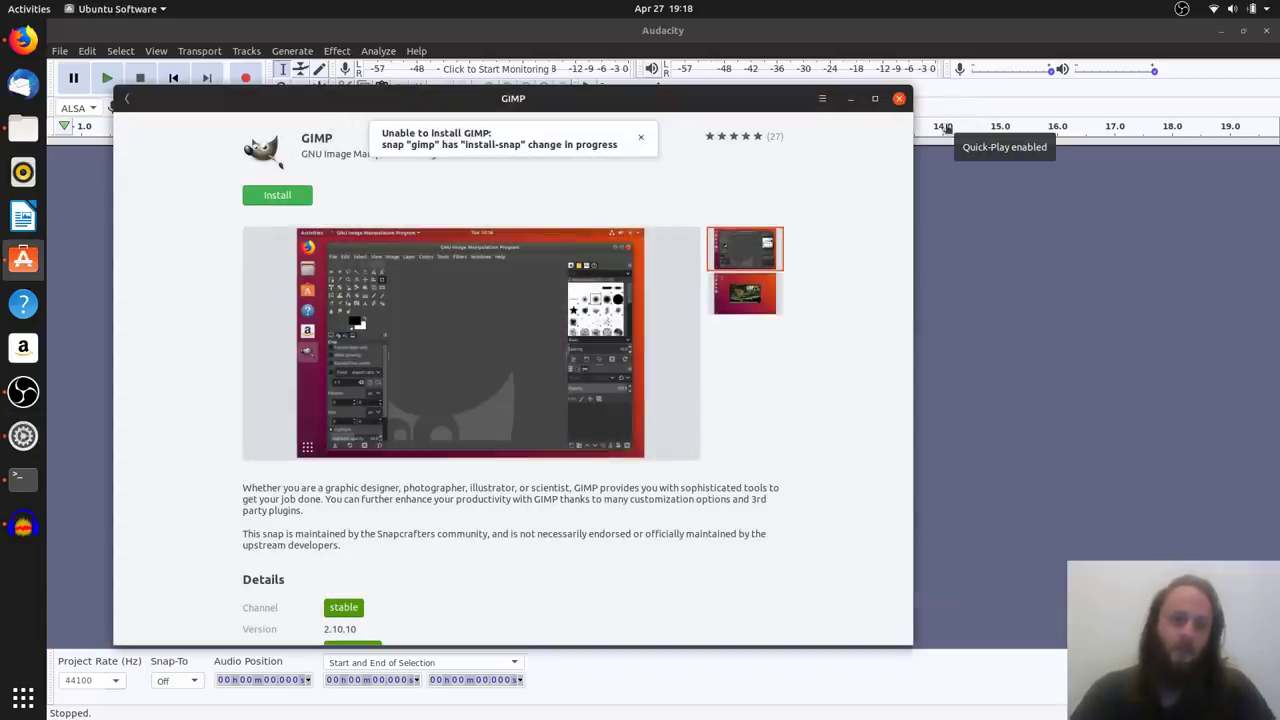
click(850, 98)
click(1221, 32)
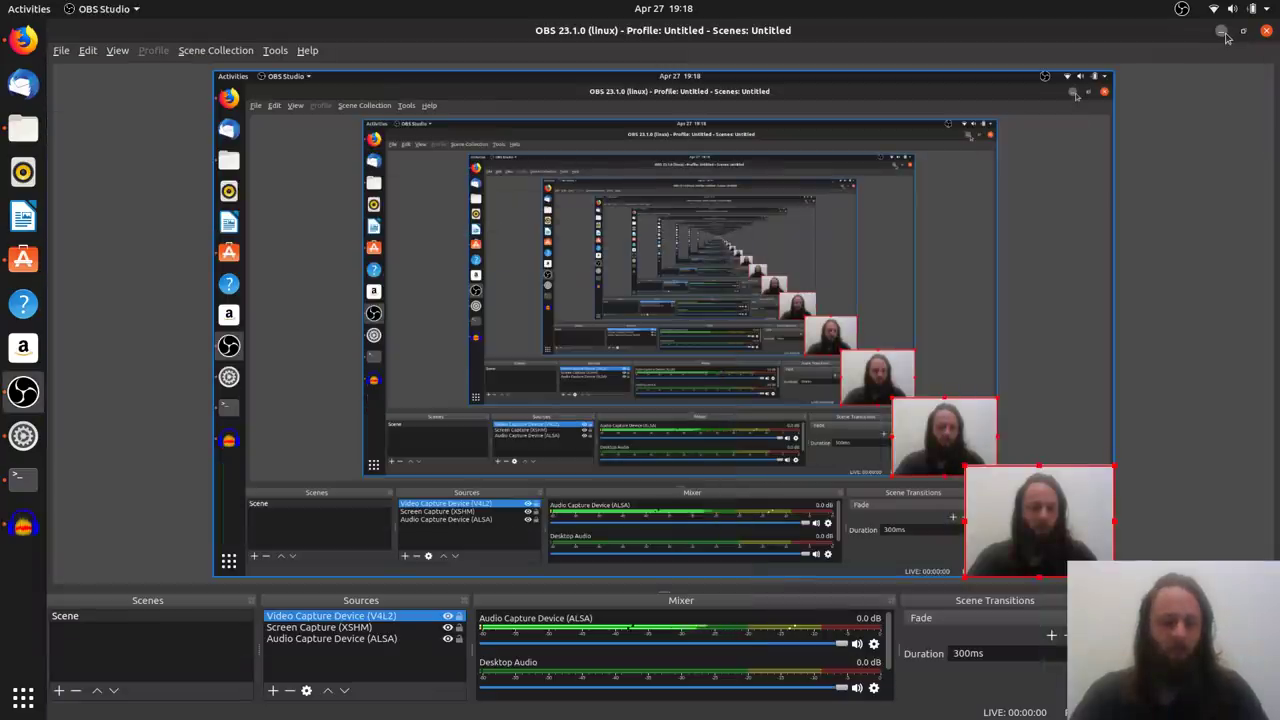
click(1223, 33)
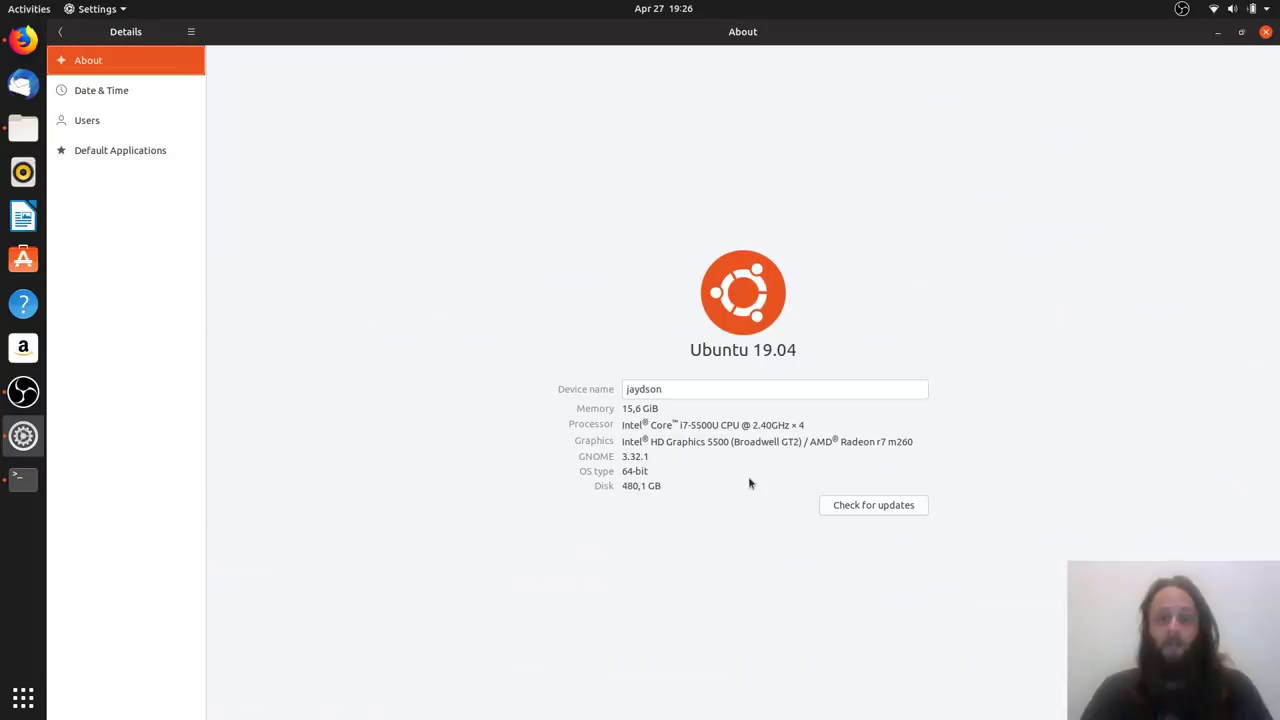
Search the applications for "code" and add Visual Studio Code to the dock favorites directly below Firefox
key(super)
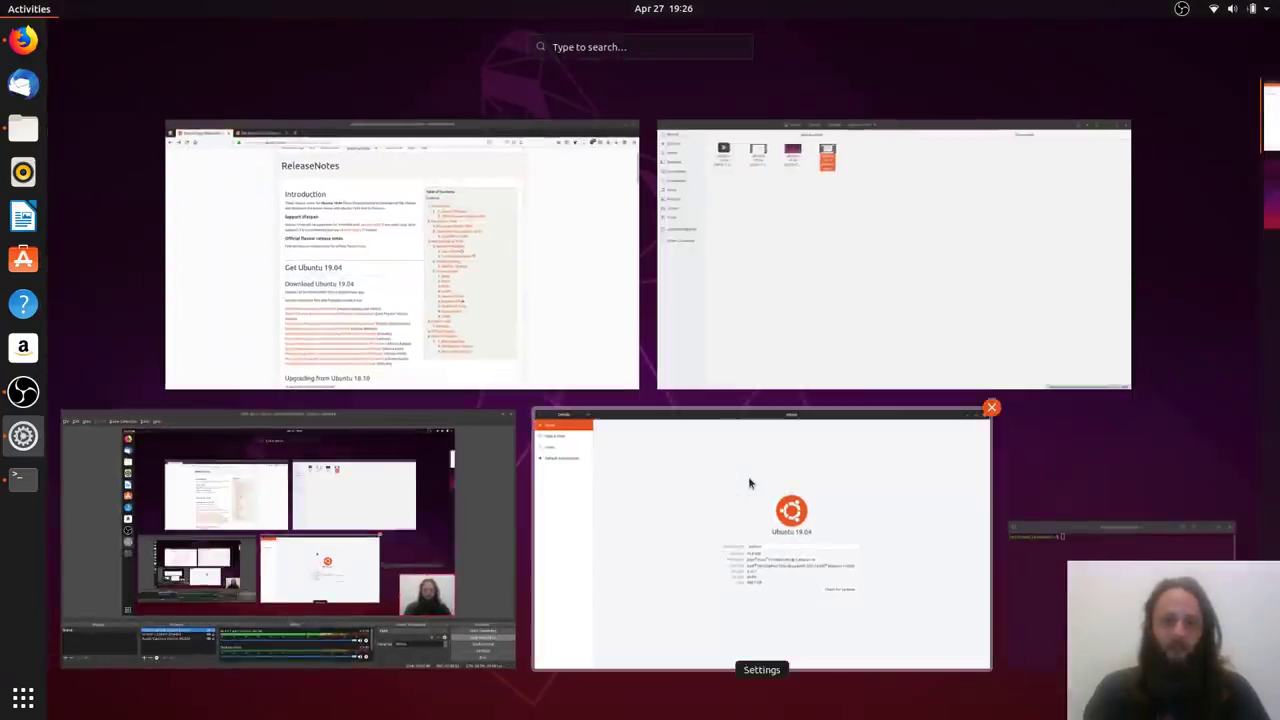
text(code)
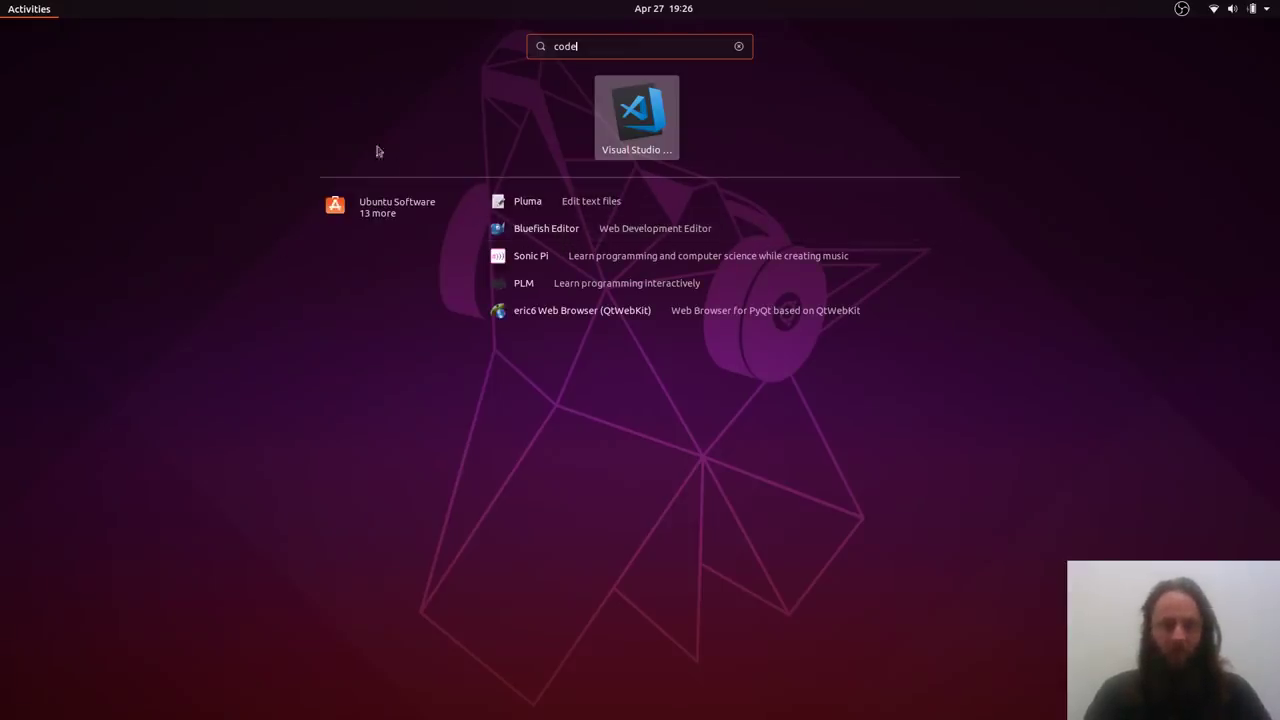
click(646, 116)
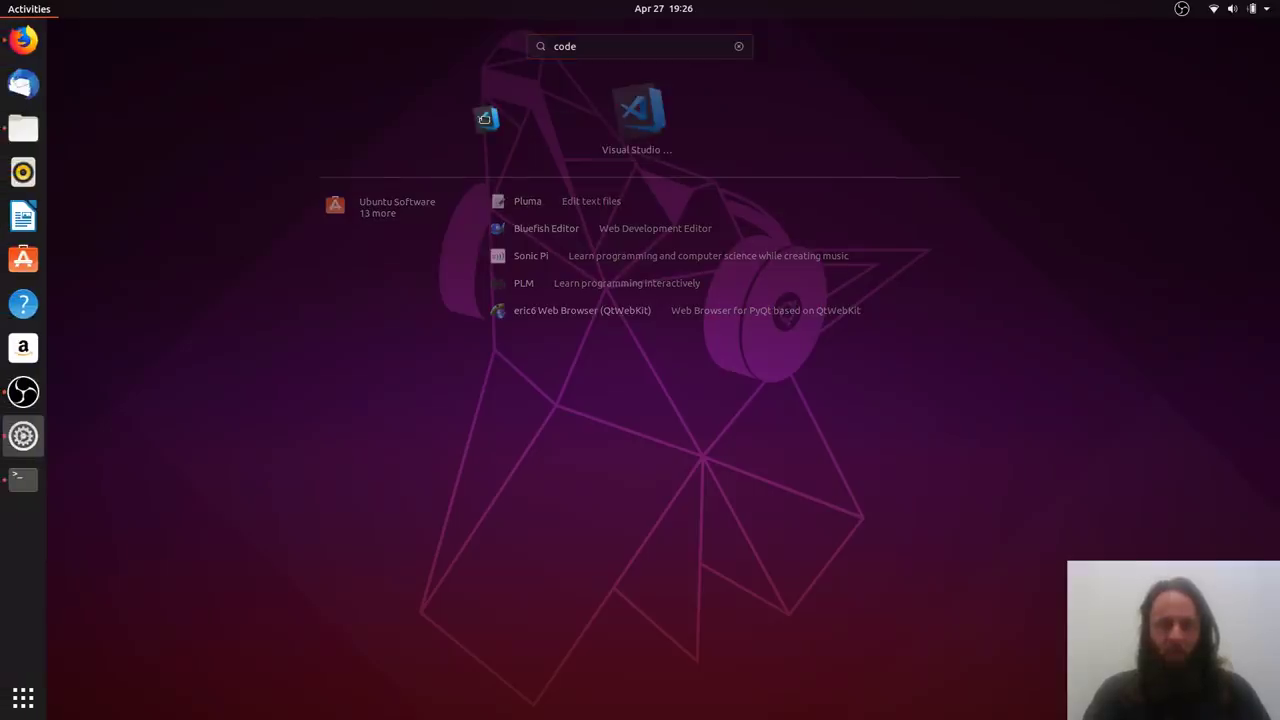
drag(485, 118, 26, 73)
drag(7, 68, 12, 75)
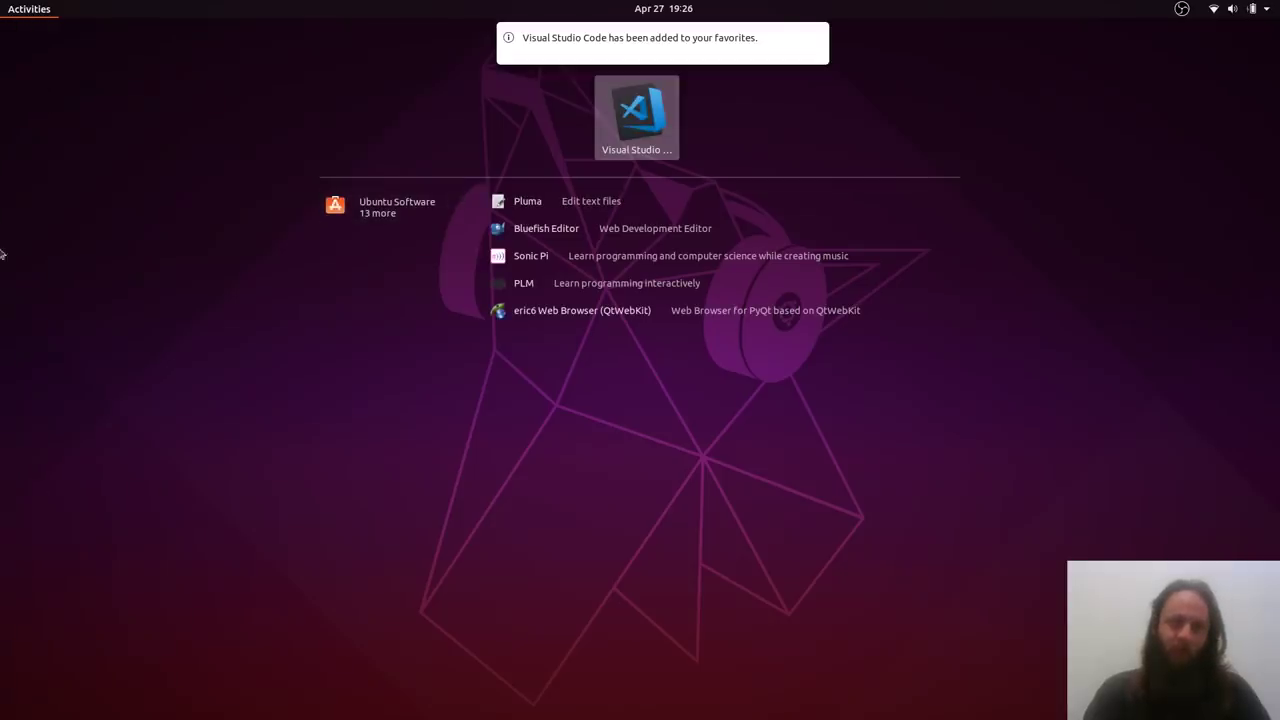
click(15, 300)
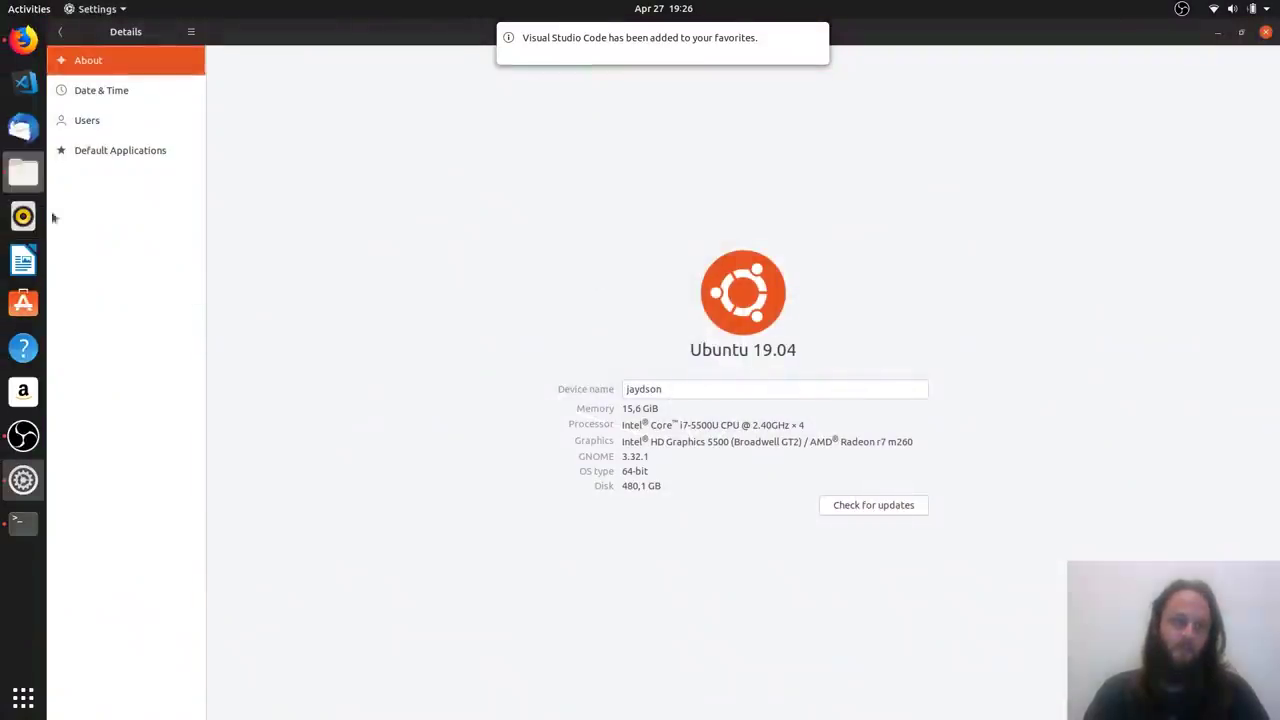
Remove Thunderbird Mail, LibreOffice Writer and Help from the dock favorites
right_click(33, 137)
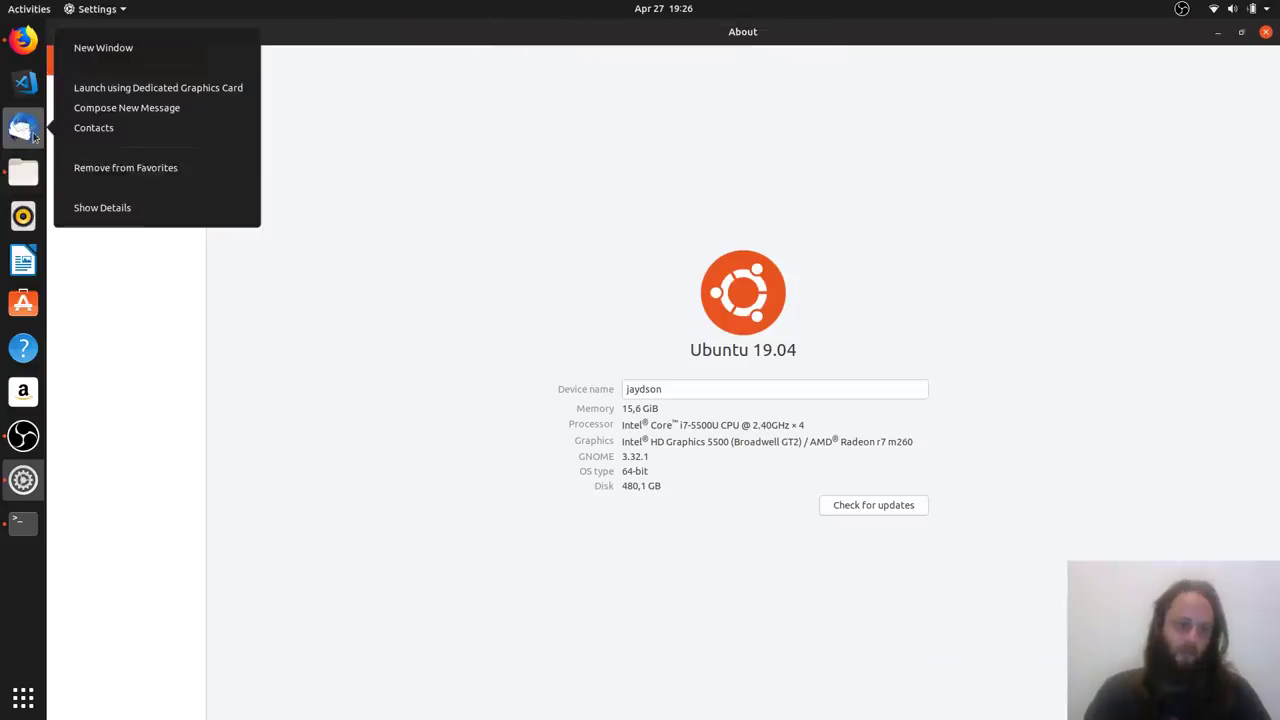
click(133, 176)
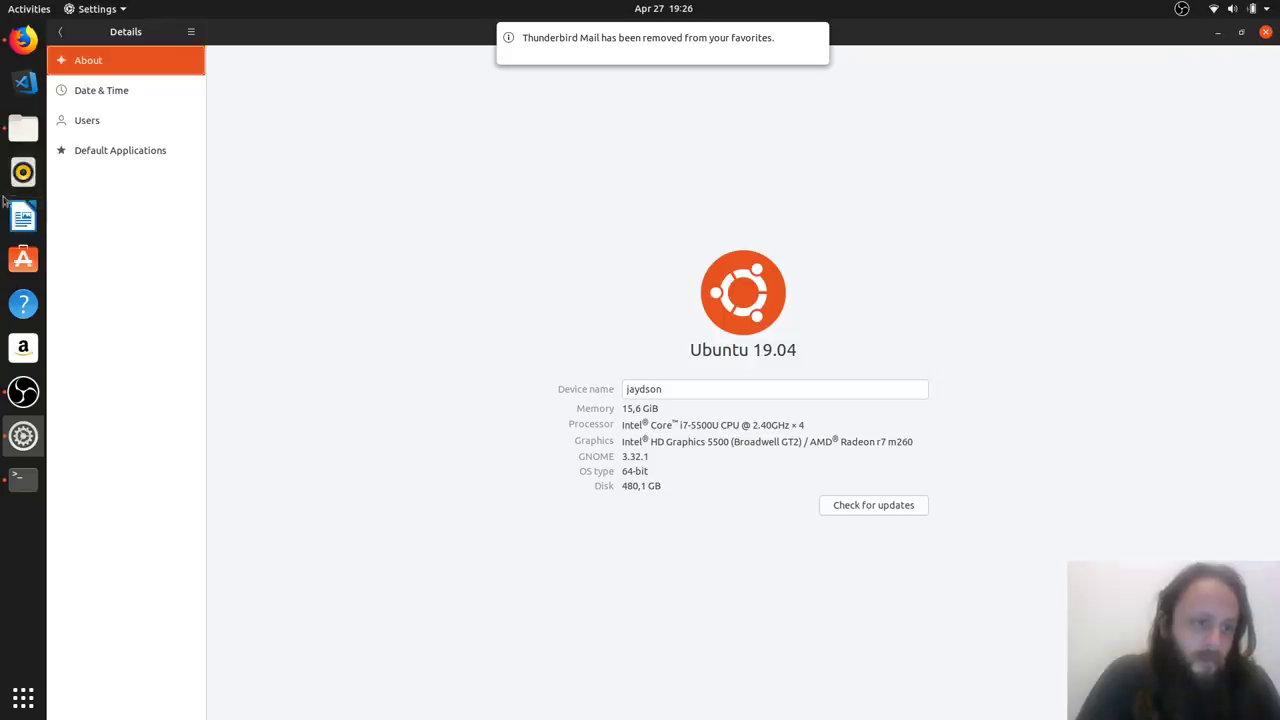
right_click(27, 220)
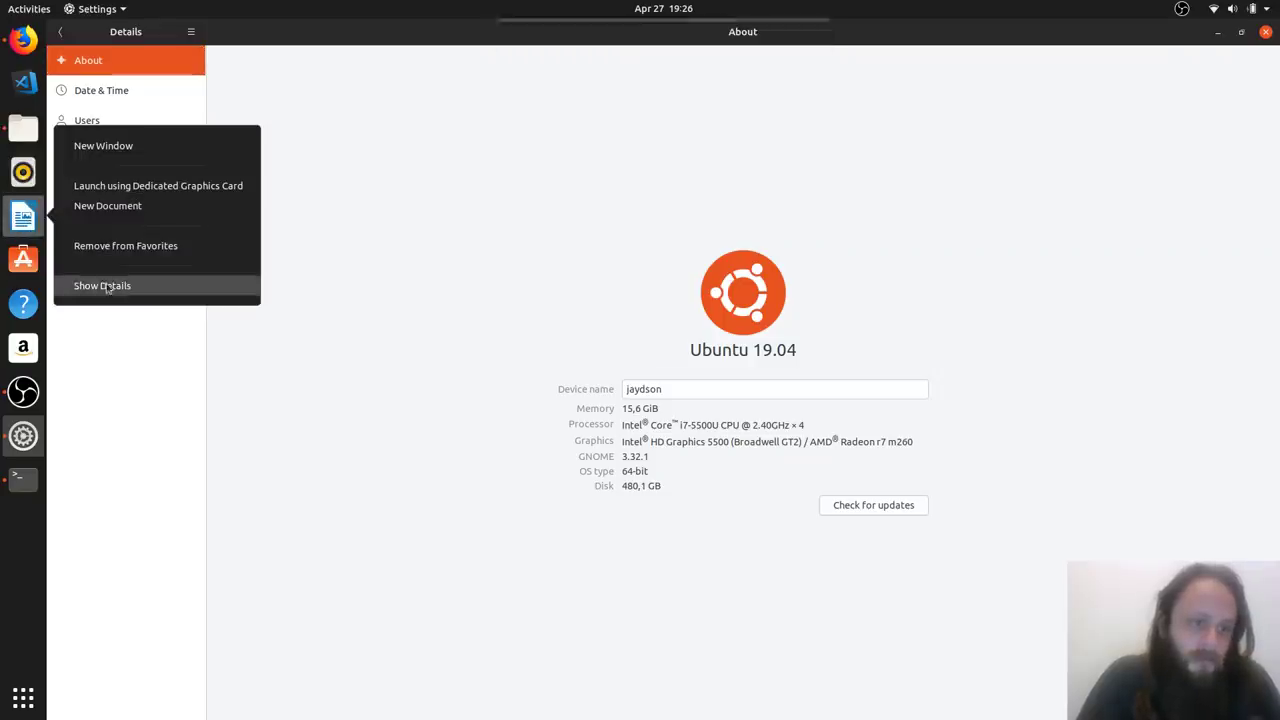
click(134, 247)
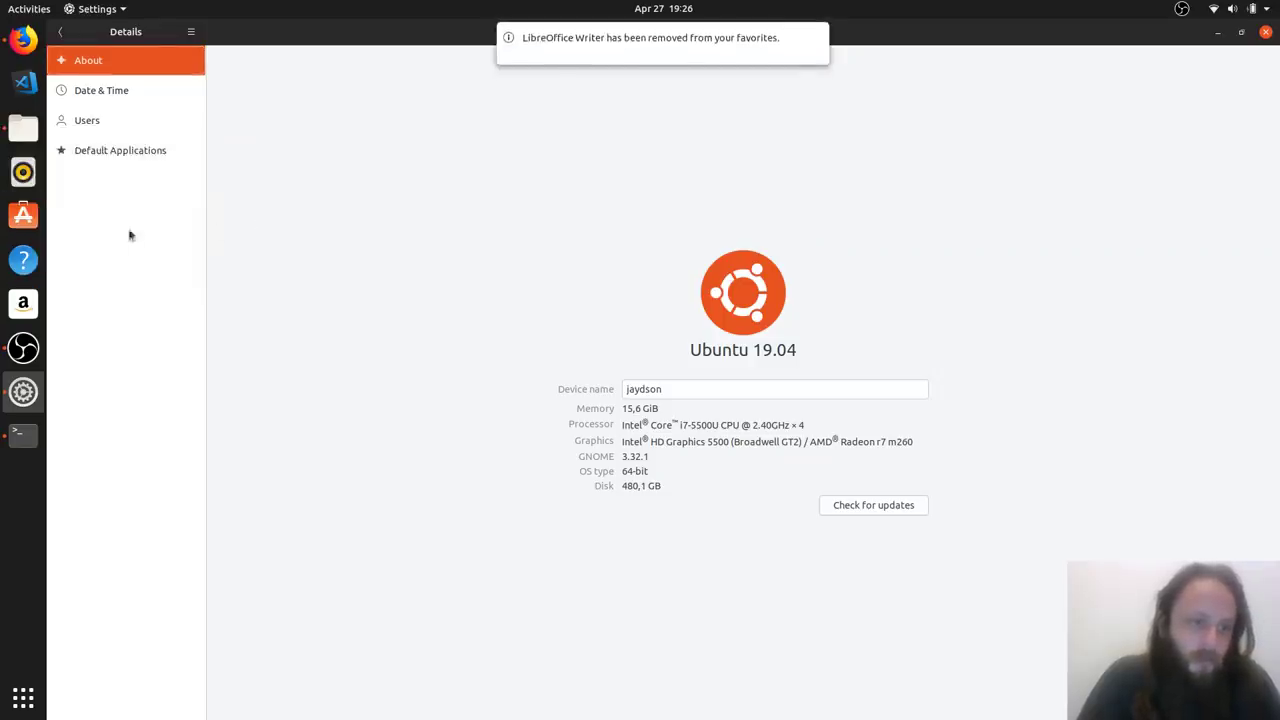
right_click(27, 262)
click(93, 285)
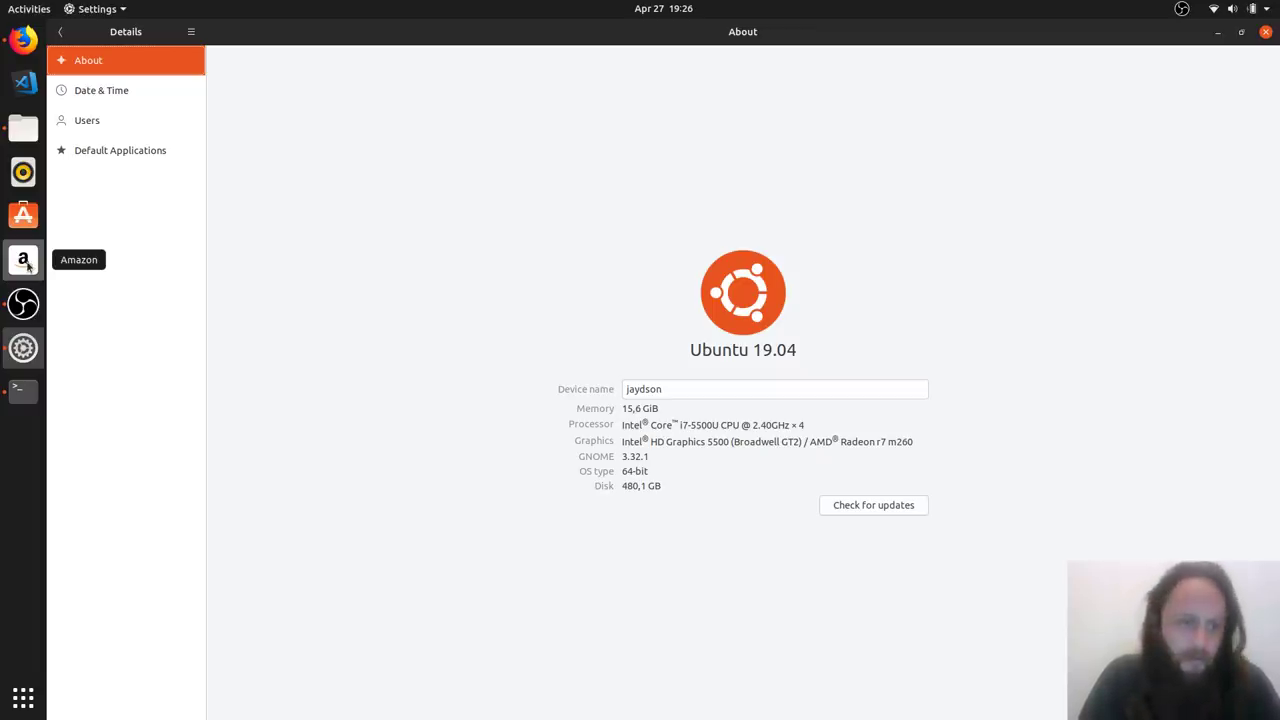
Preview the web page opened by the Amazon launcher, close it, and remove Amazon from the dock favorites
click(24, 261)
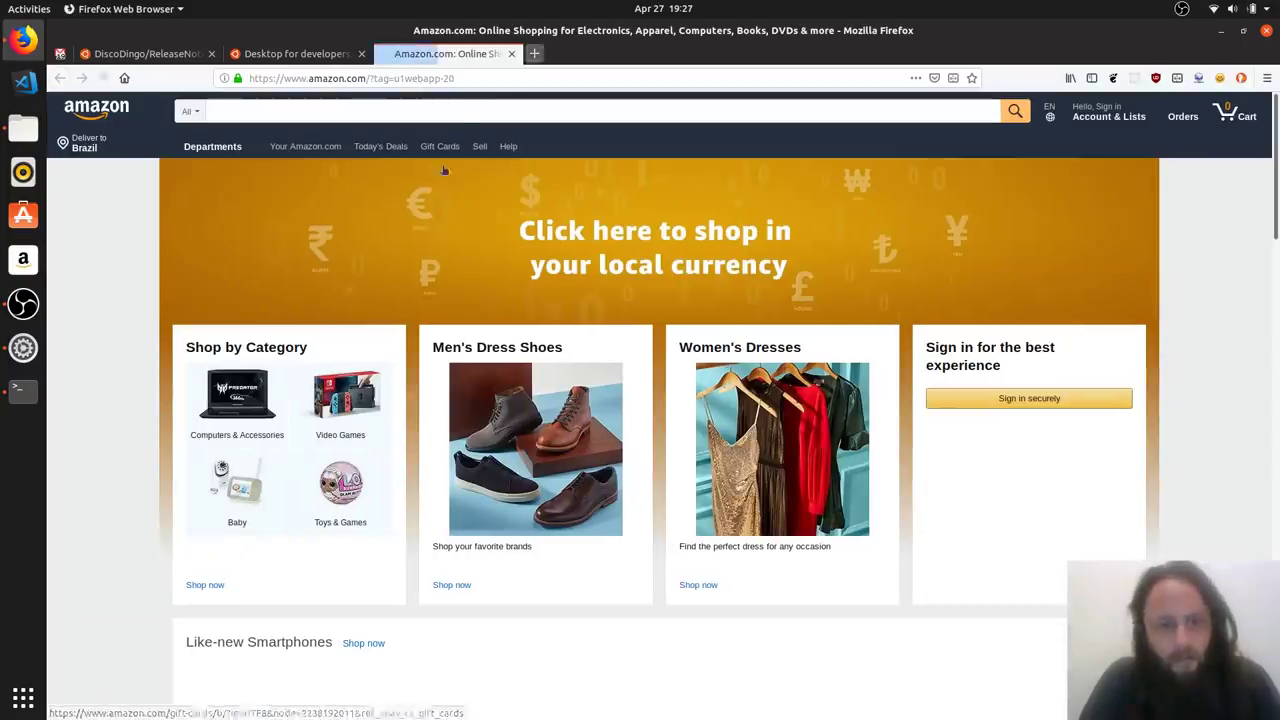
scroll(209, 286, down, 15)
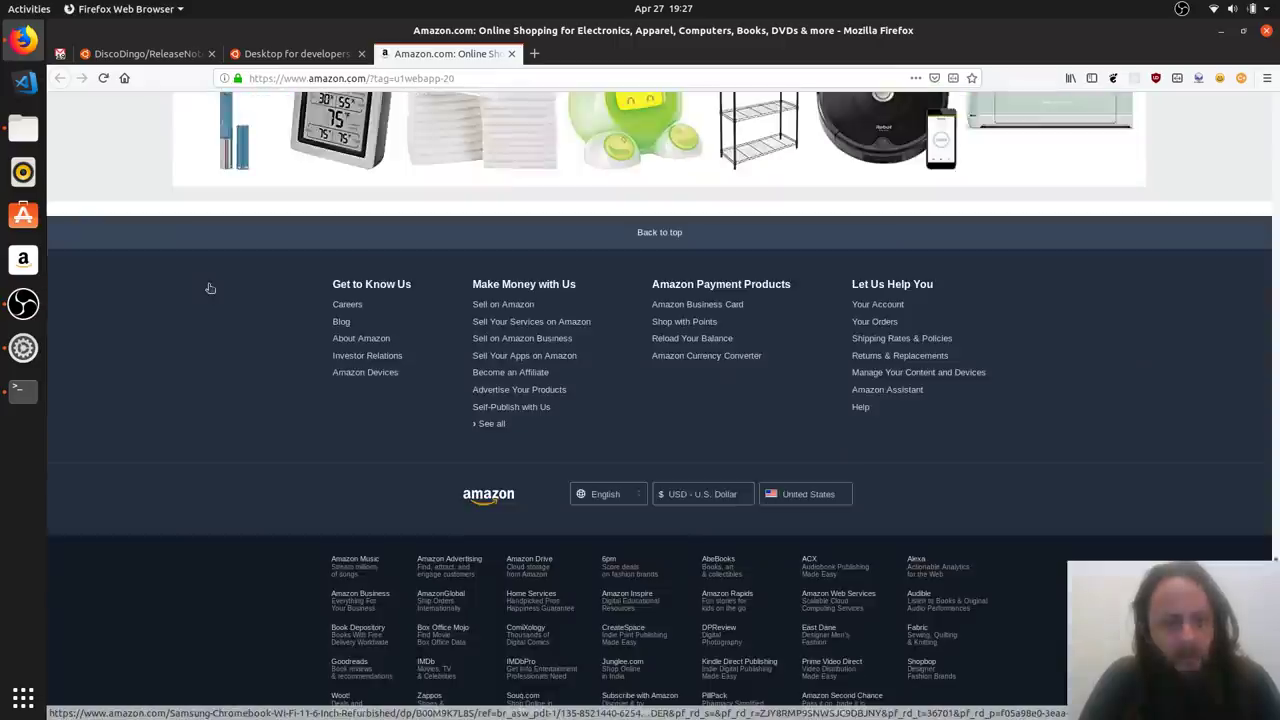
scroll(467, 202, up, 10)
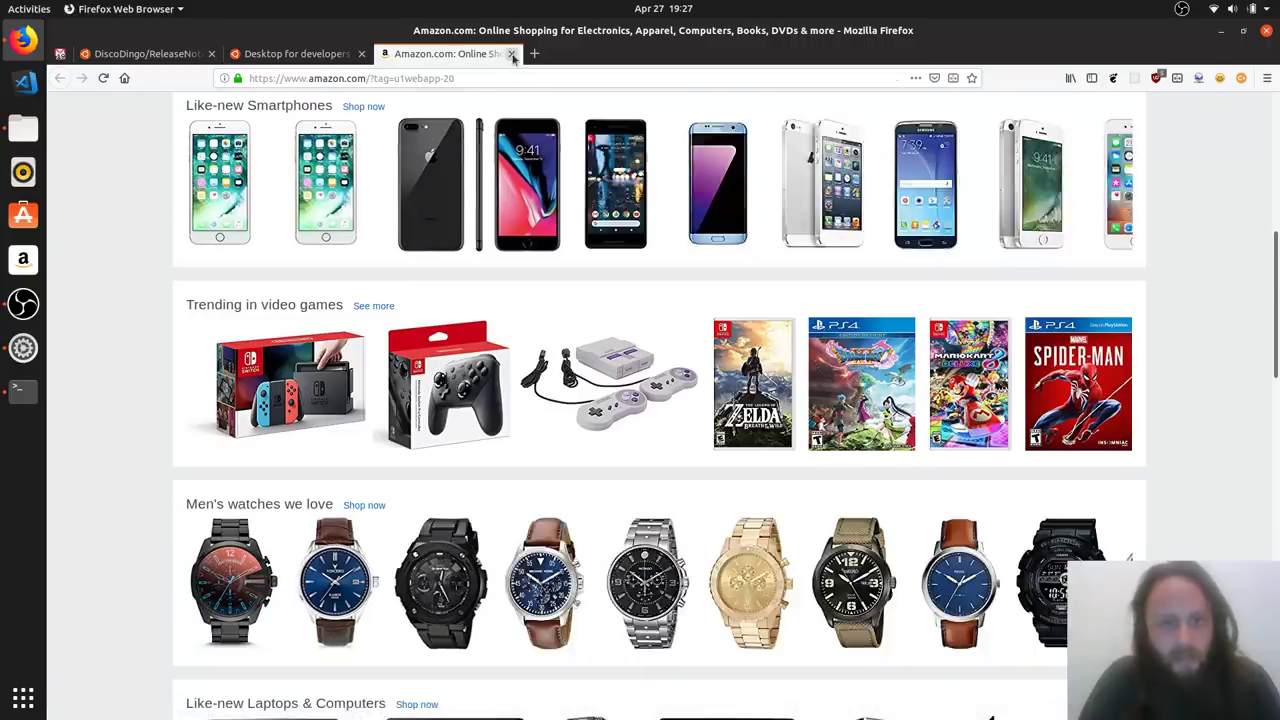
click(511, 53)
right_click(23, 259)
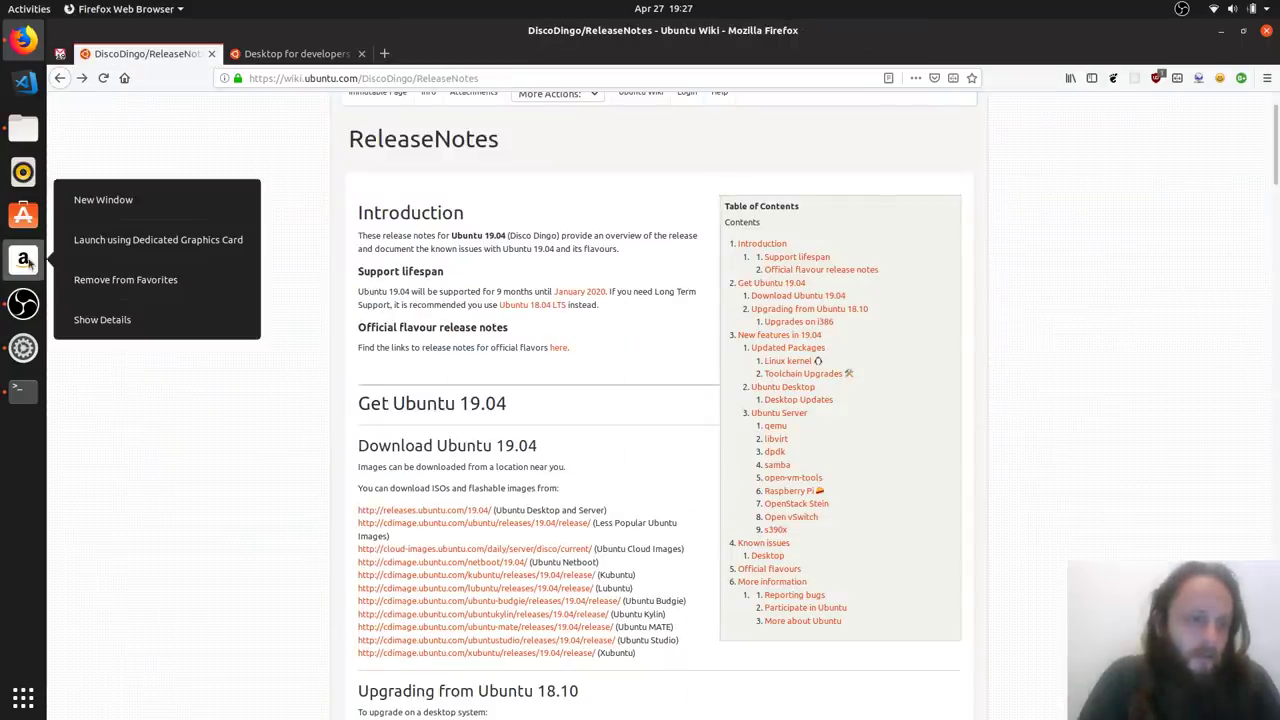
click(103, 281)
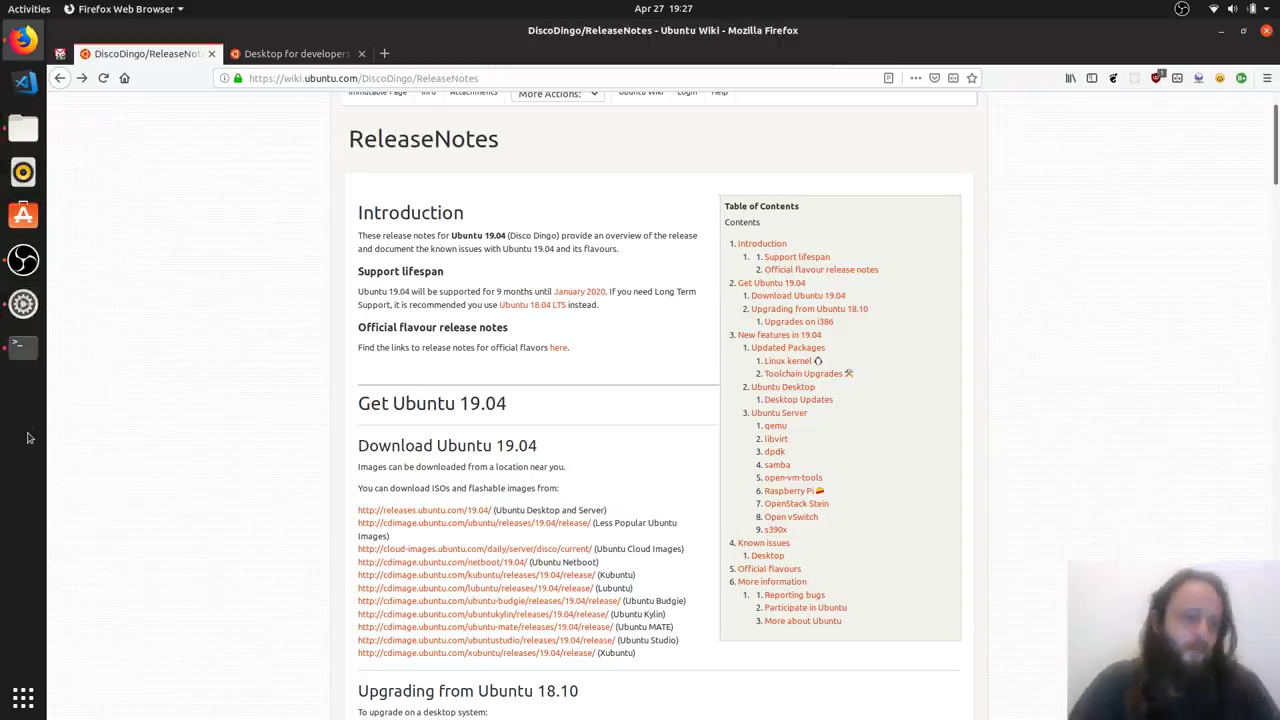
Bring up the Terminal briefly, return to Firefox and skim the Ubuntu 19.04 release notes' introduction, download and upgrade sections
click(23, 345)
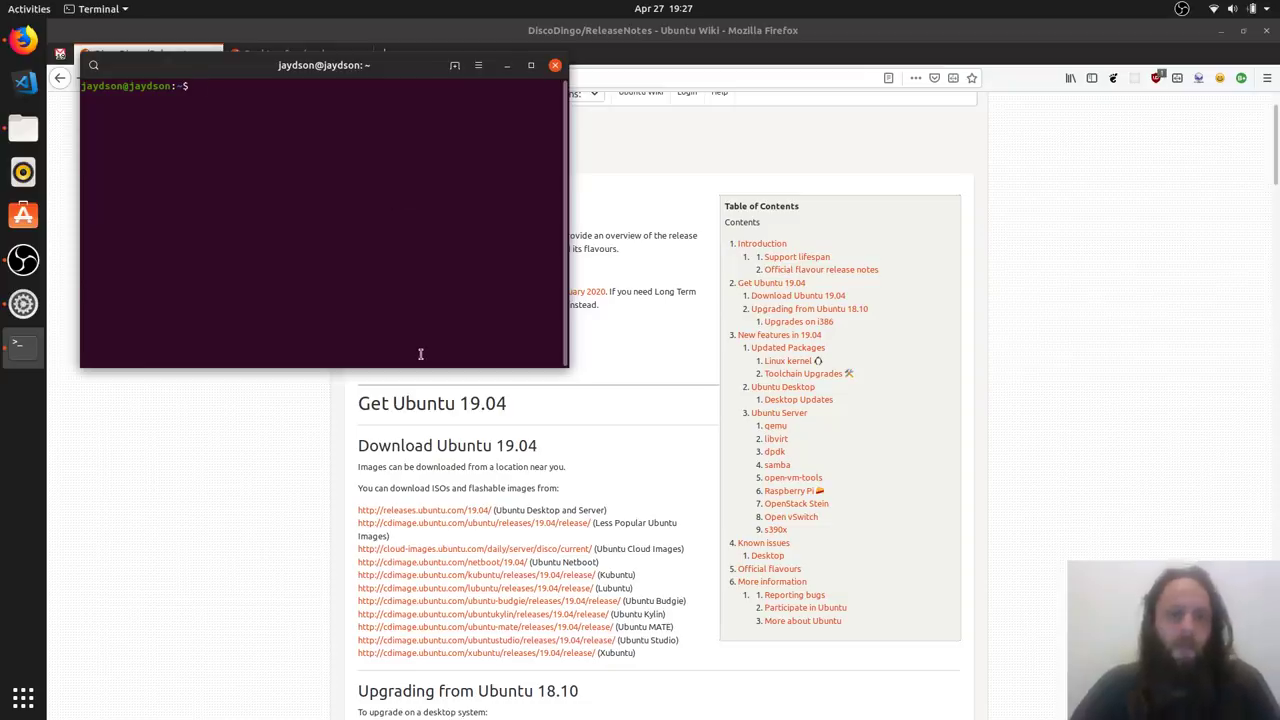
click(261, 422)
scroll(261, 422, up, 2)
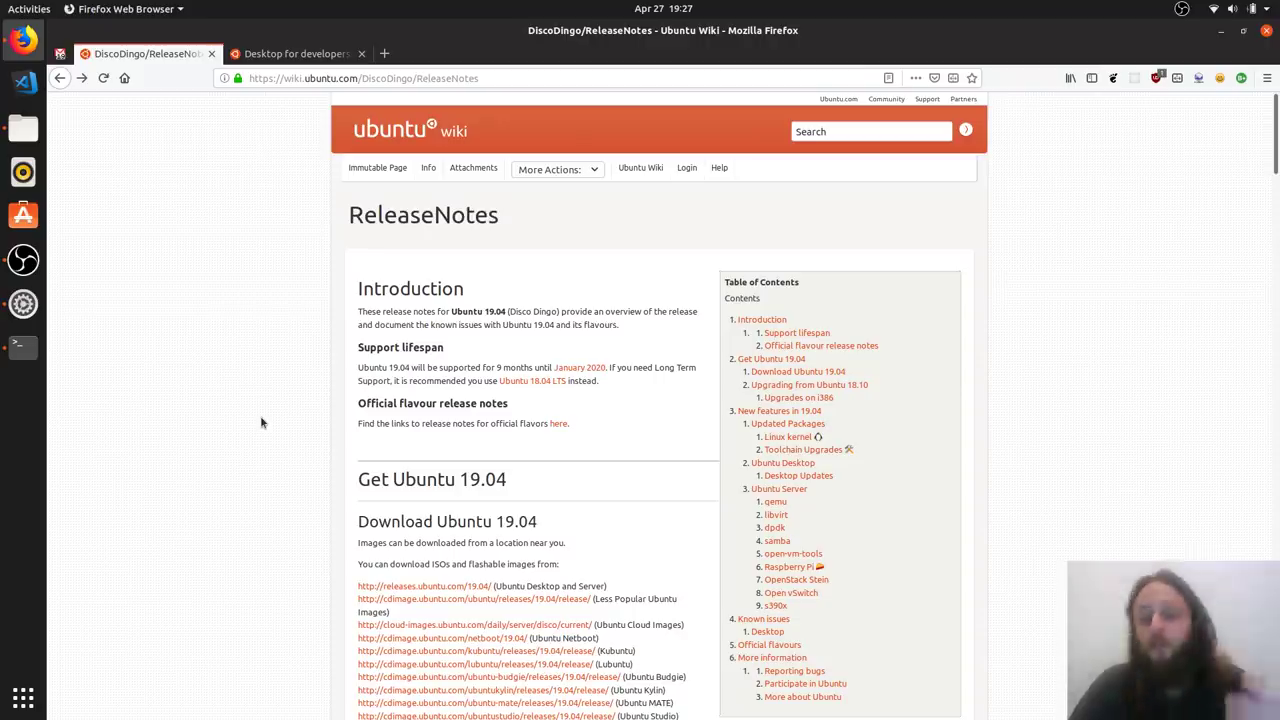
scroll(261, 422, down, 2)
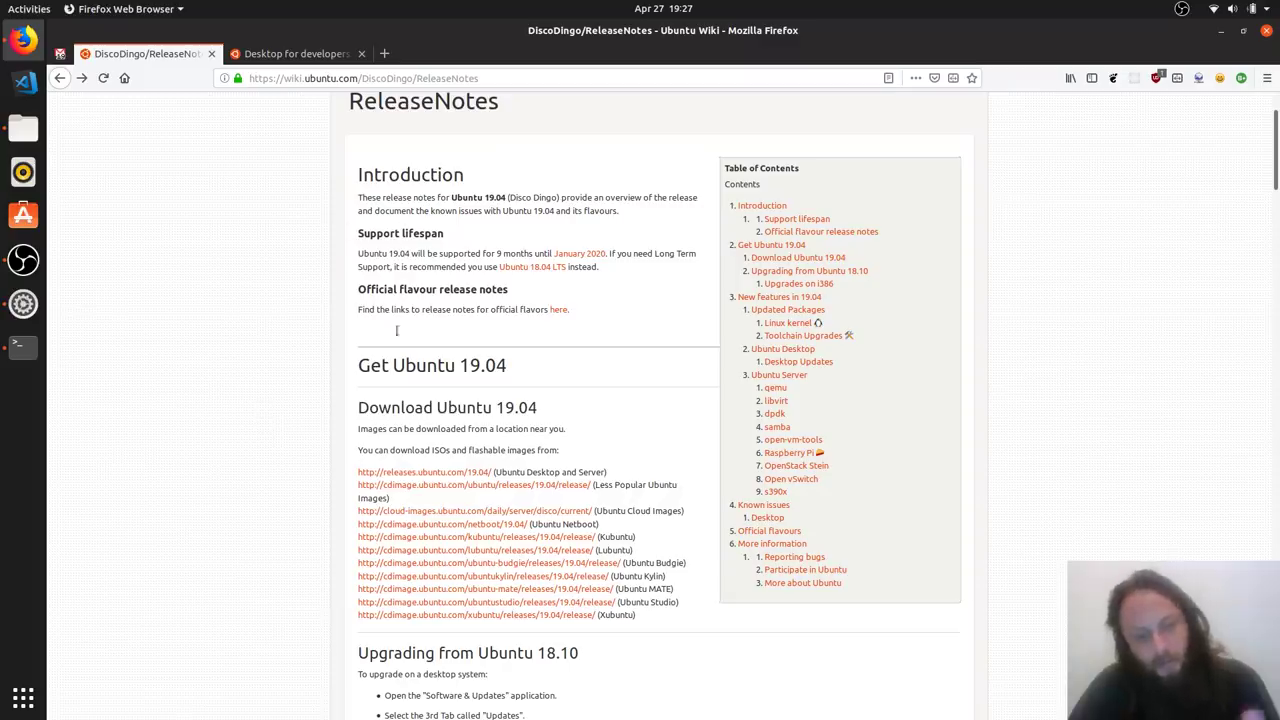
scroll(238, 338, up, 2)
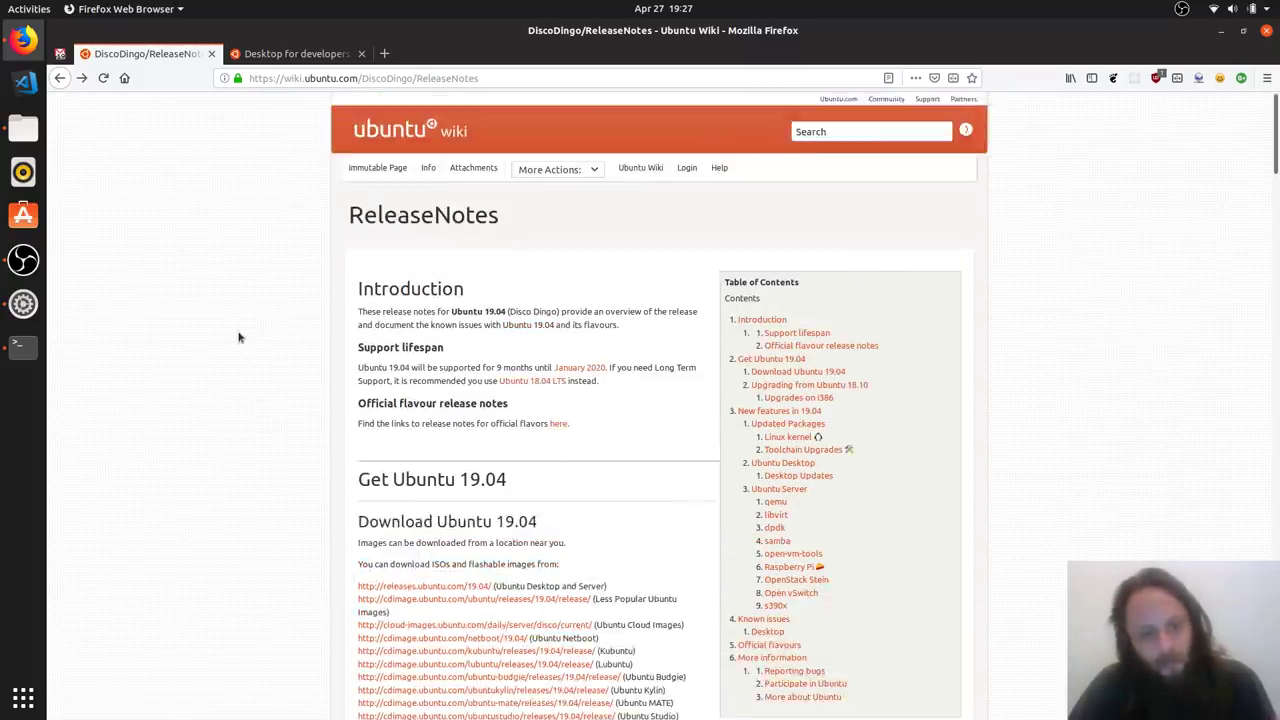
scroll(238, 338, down, 10)
scroll(238, 338, up, 4)
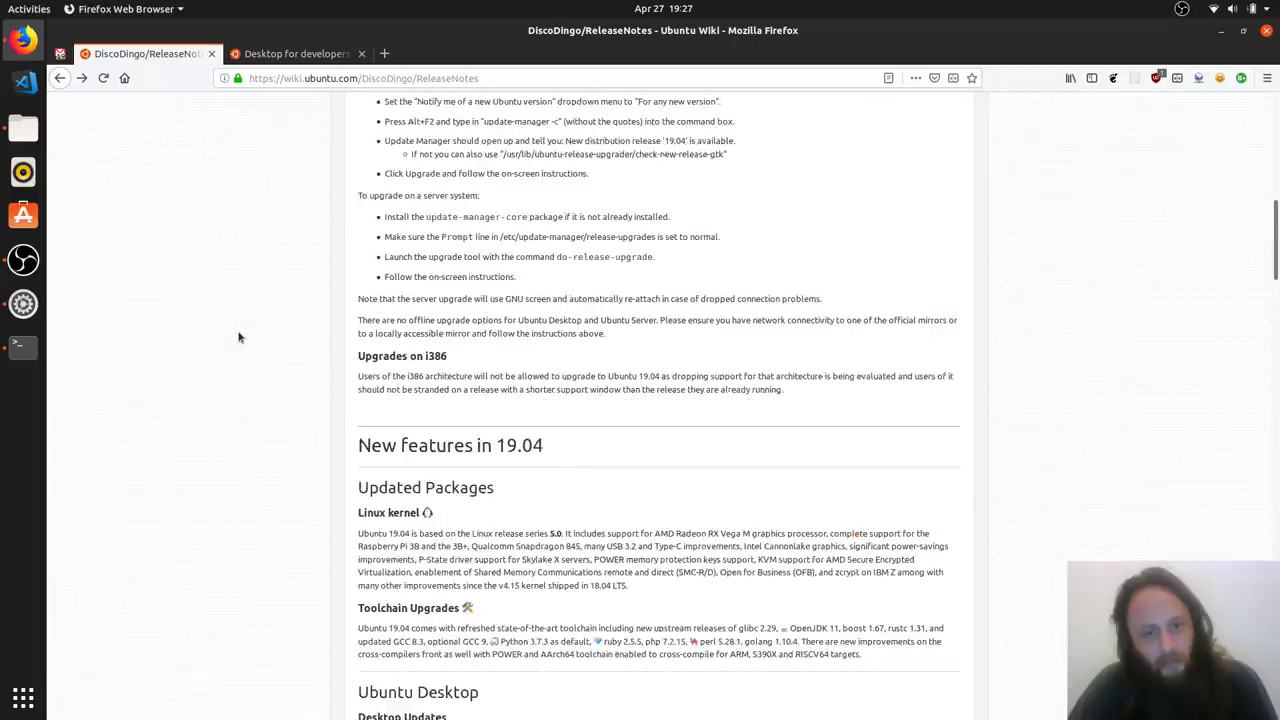
scroll(238, 338, up, 10)
scroll(238, 338, down, 3)
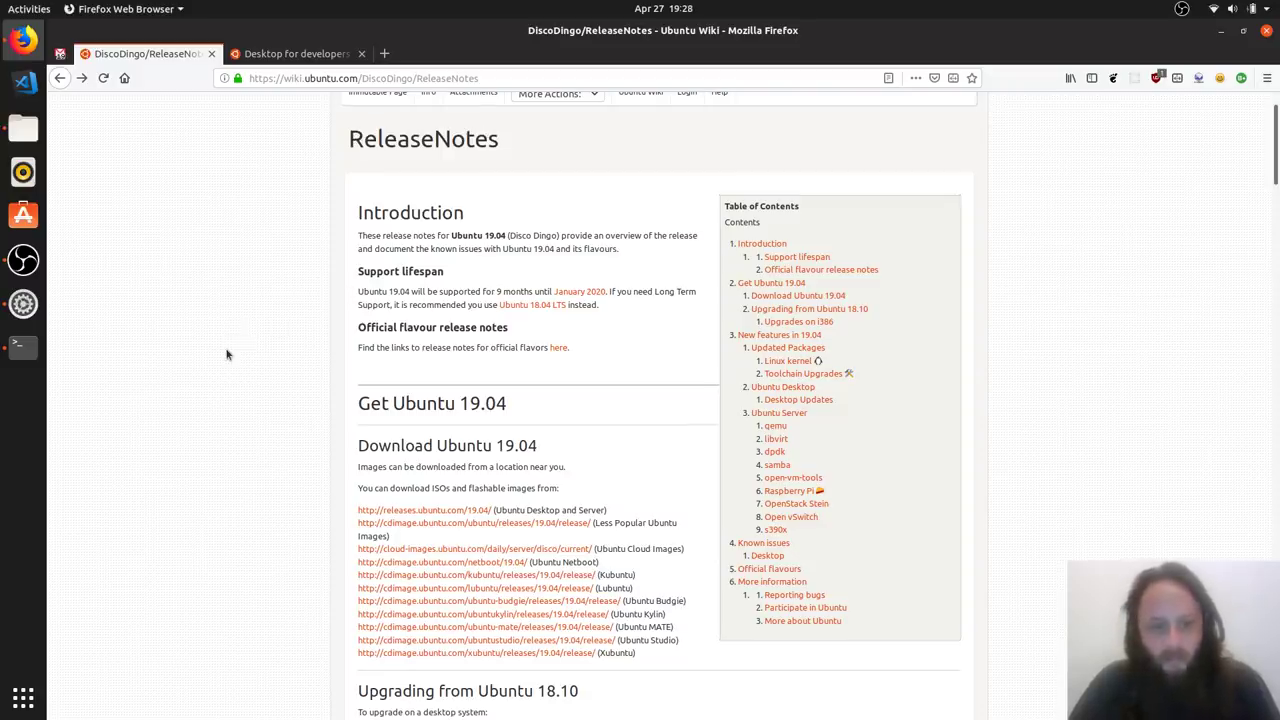
scroll(226, 354, down, 4)
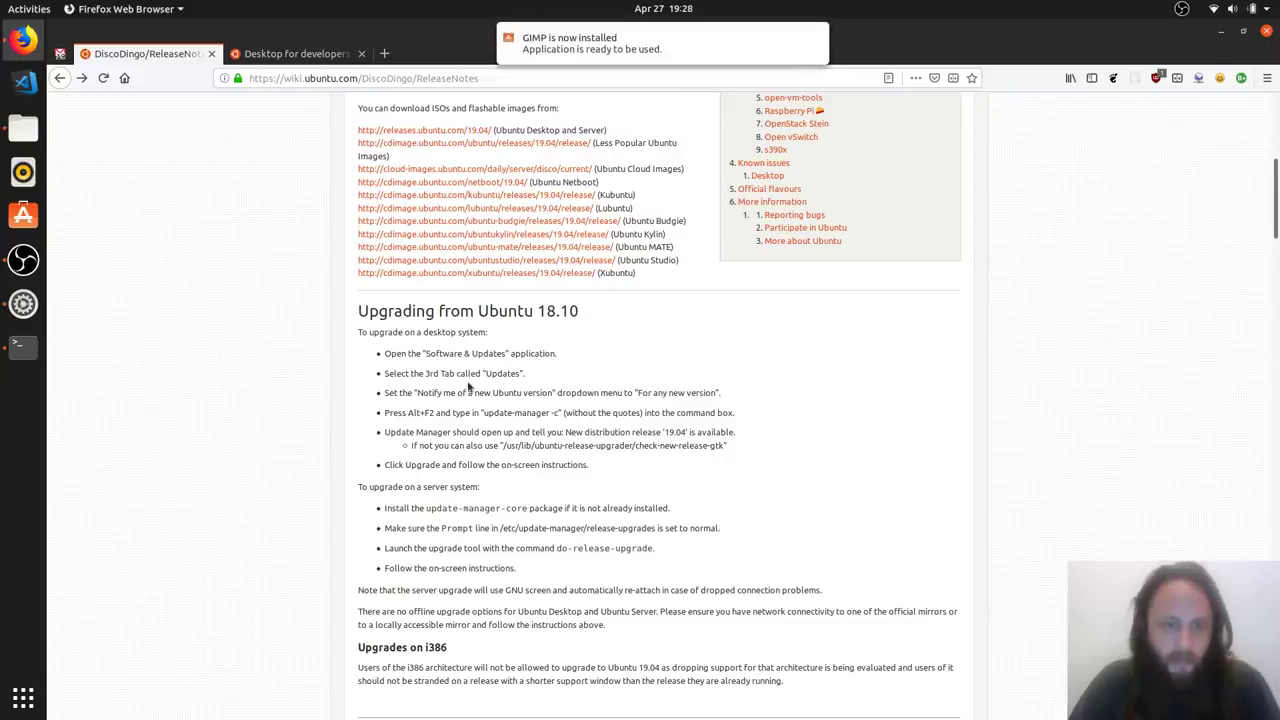
scroll(468, 387, up, 1)
mouse_move(650, 42)
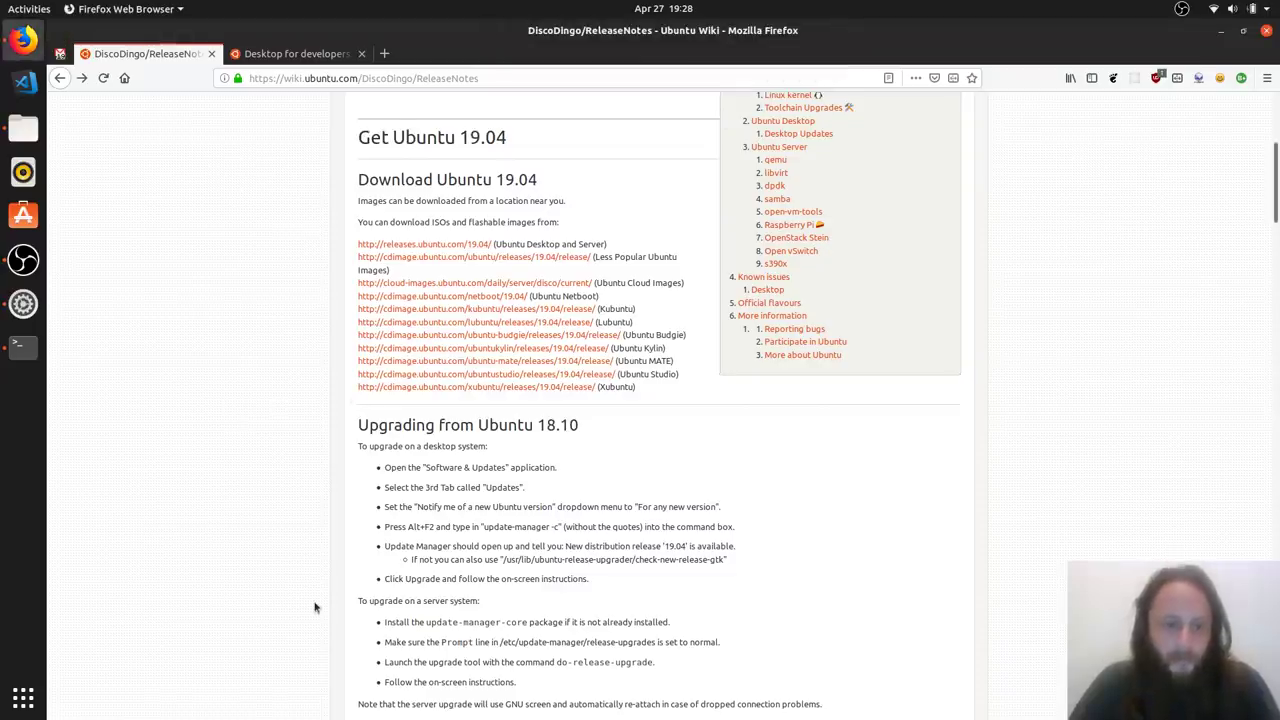
scroll(314, 607, up, 1)
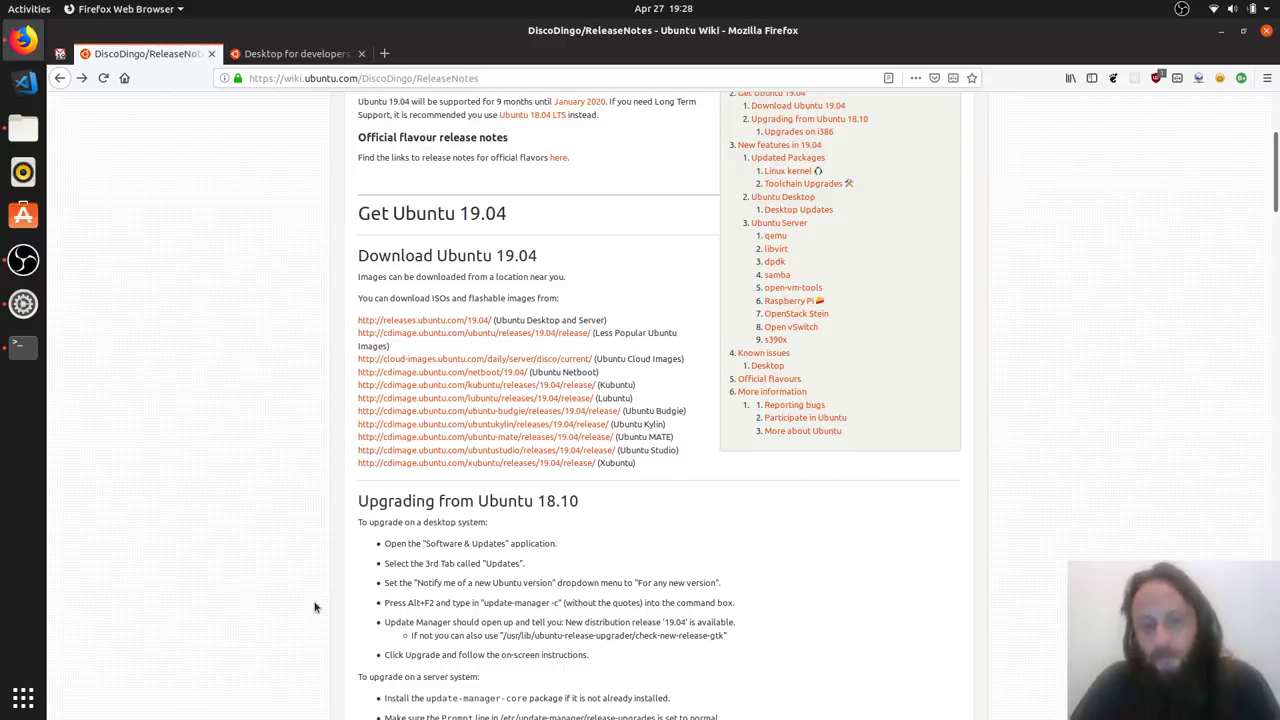
Read the release notes' new features, covering the Linux kernel, toolchain upgrades and GNOME desktop updates
scroll(314, 607, down, 10)
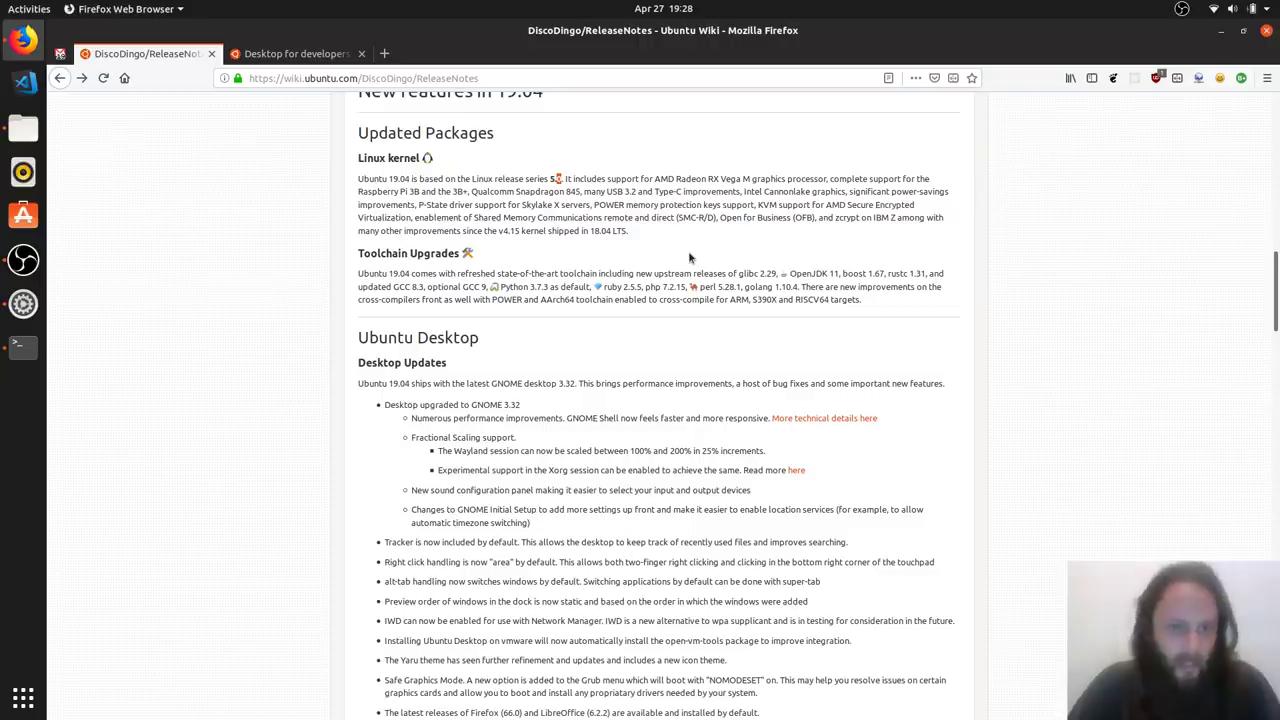
double_click(588, 180)
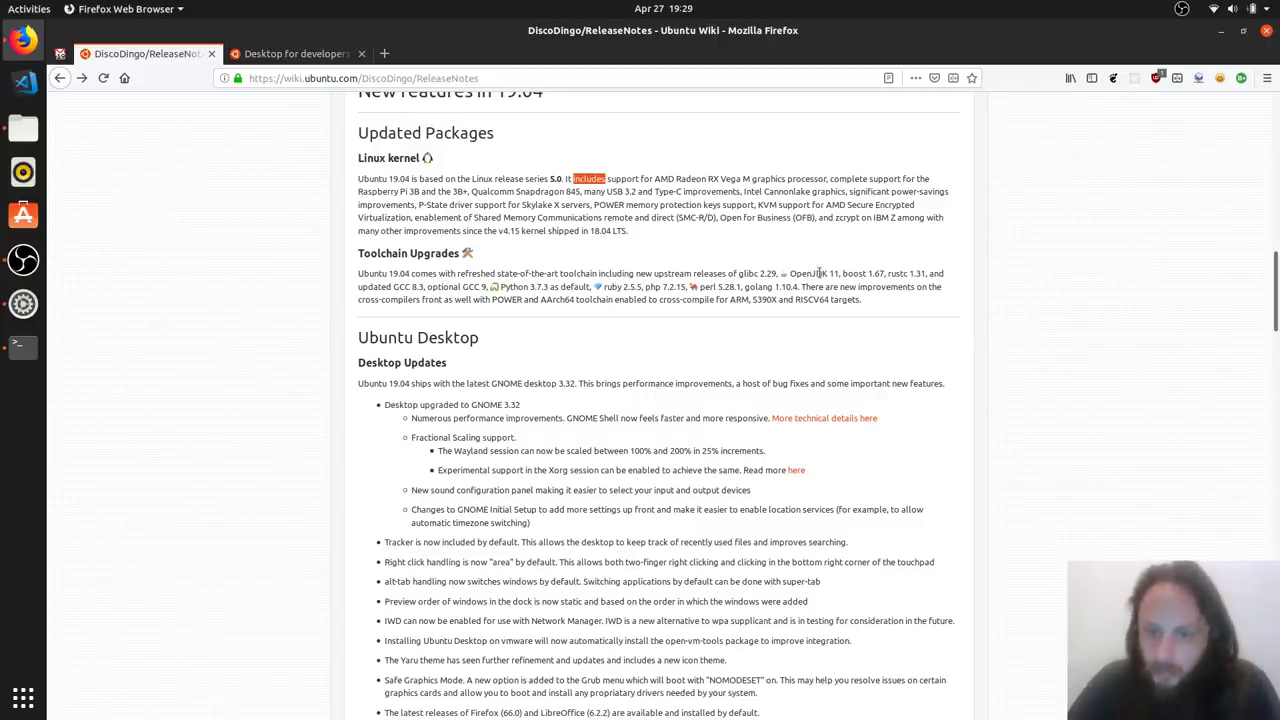
double_click(897, 272)
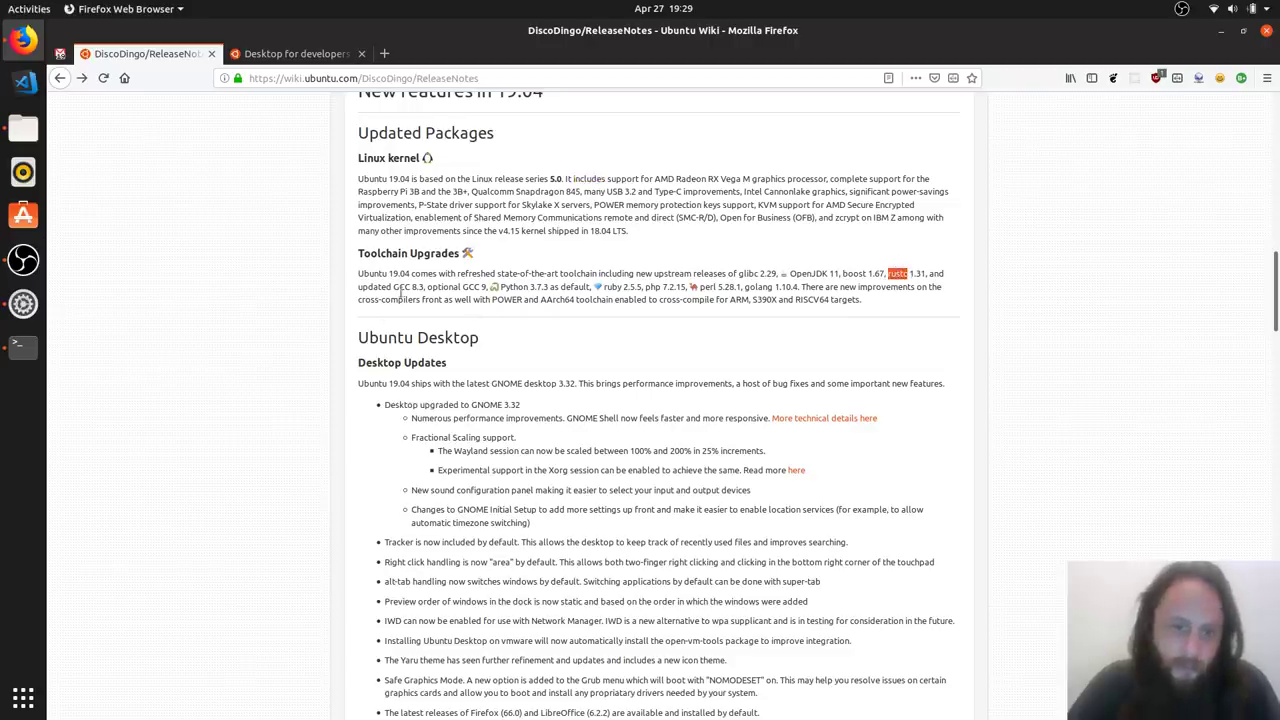
click(481, 275)
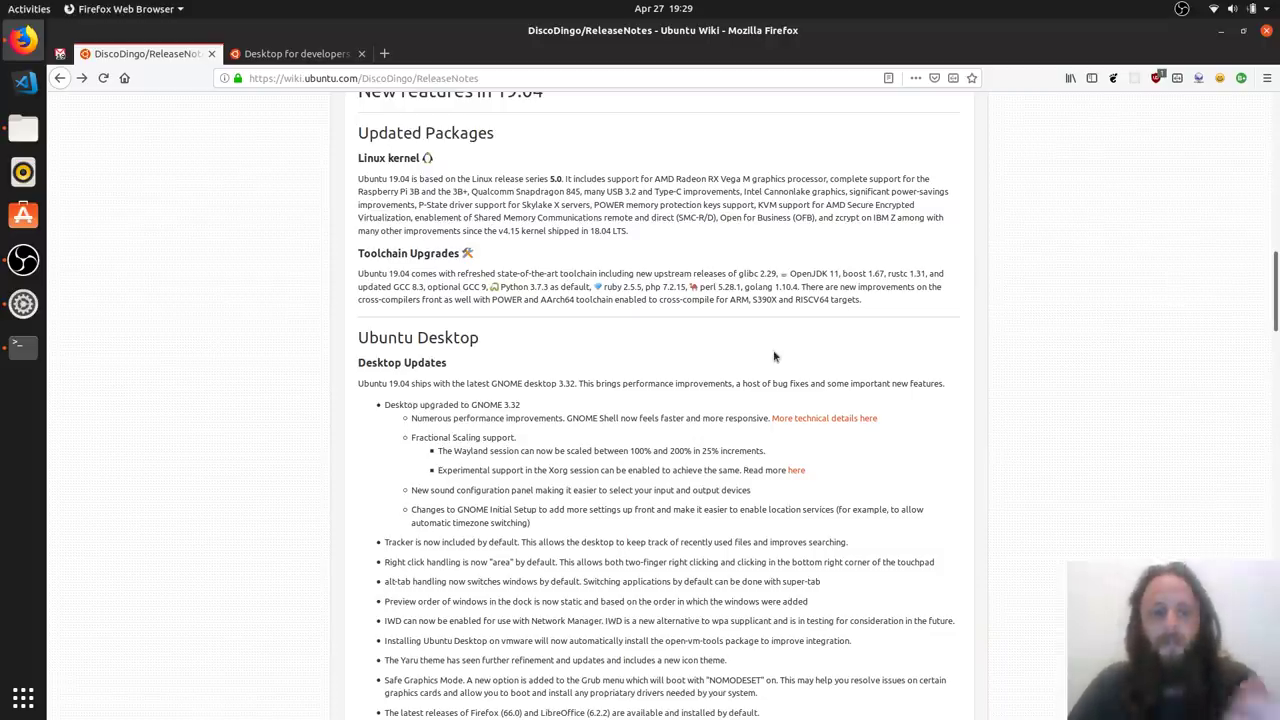
scroll(773, 357, down, 2)
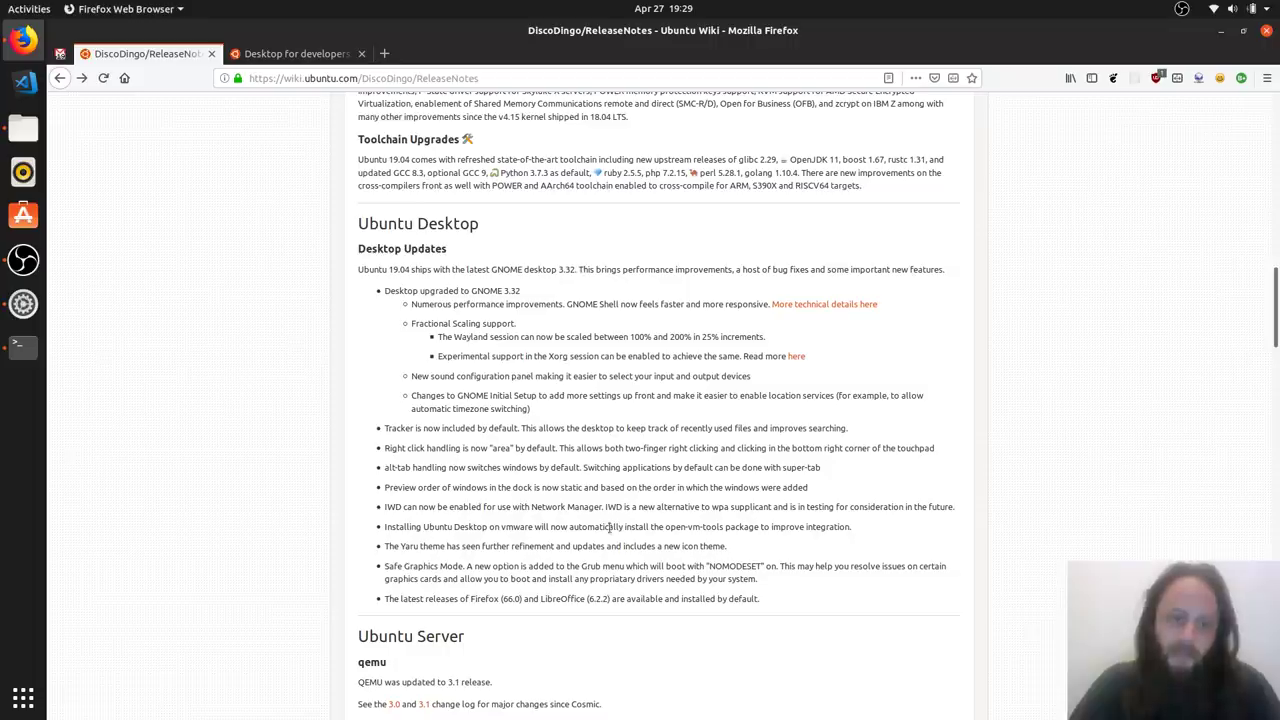
double_click(515, 291)
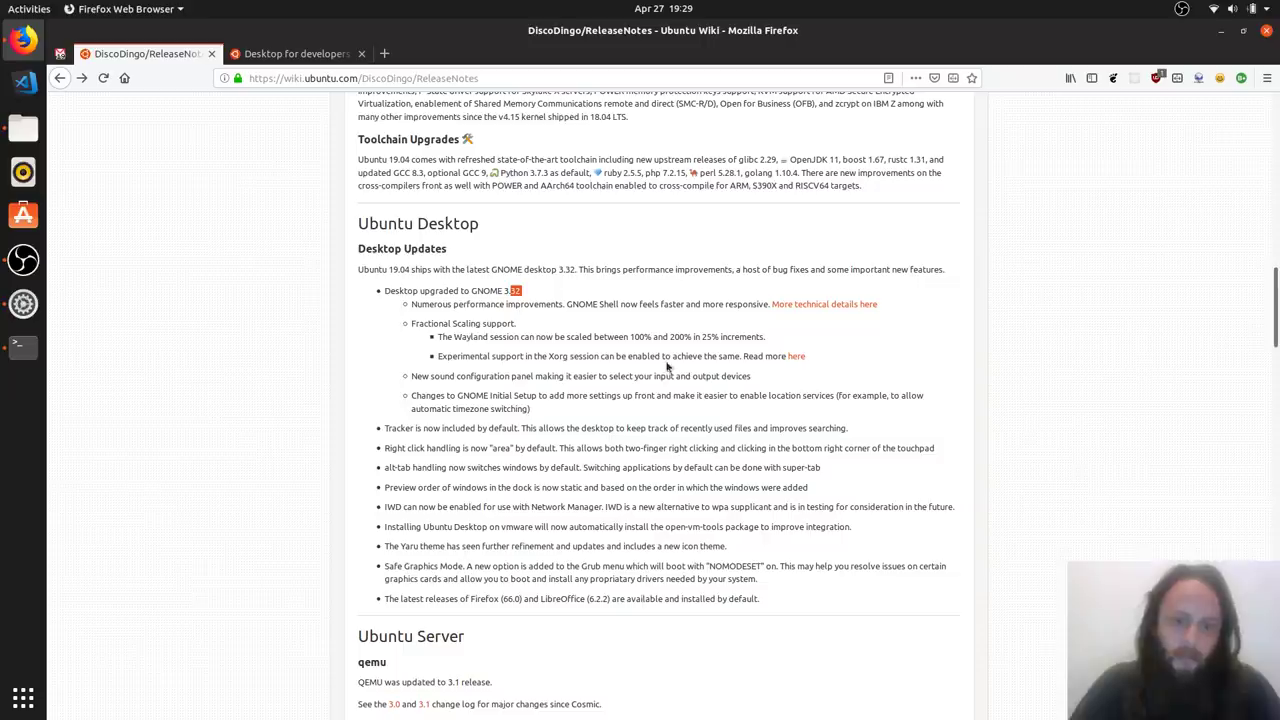
click(265, 338)
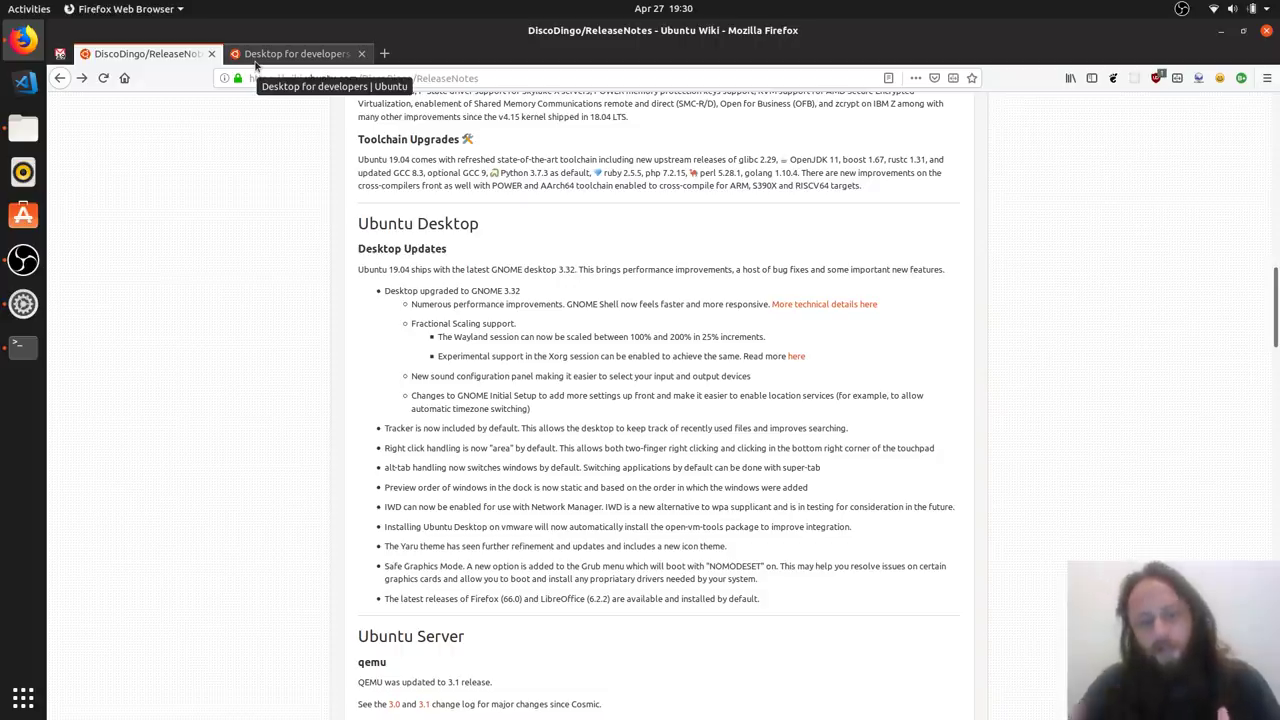
Review the Ubuntu 19.04 news and the supported developer tools on the Desktop for developers page
click(256, 56)
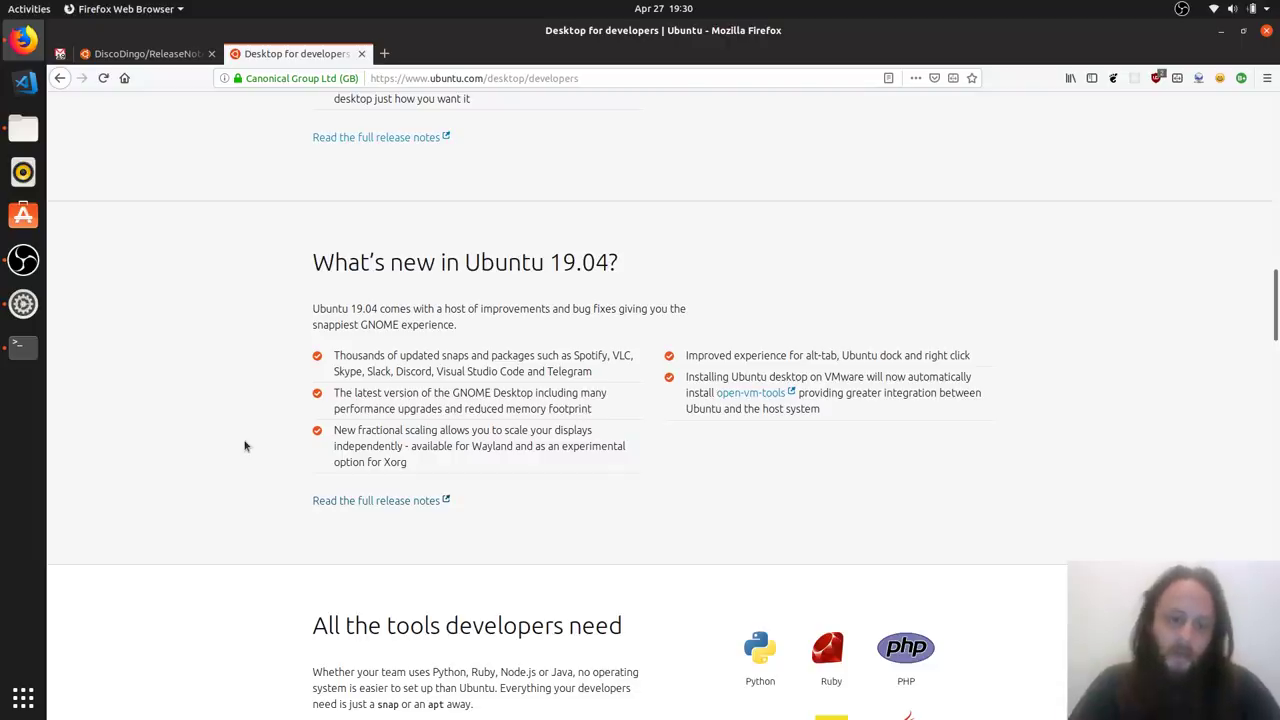
scroll(465, 451, down, 5)
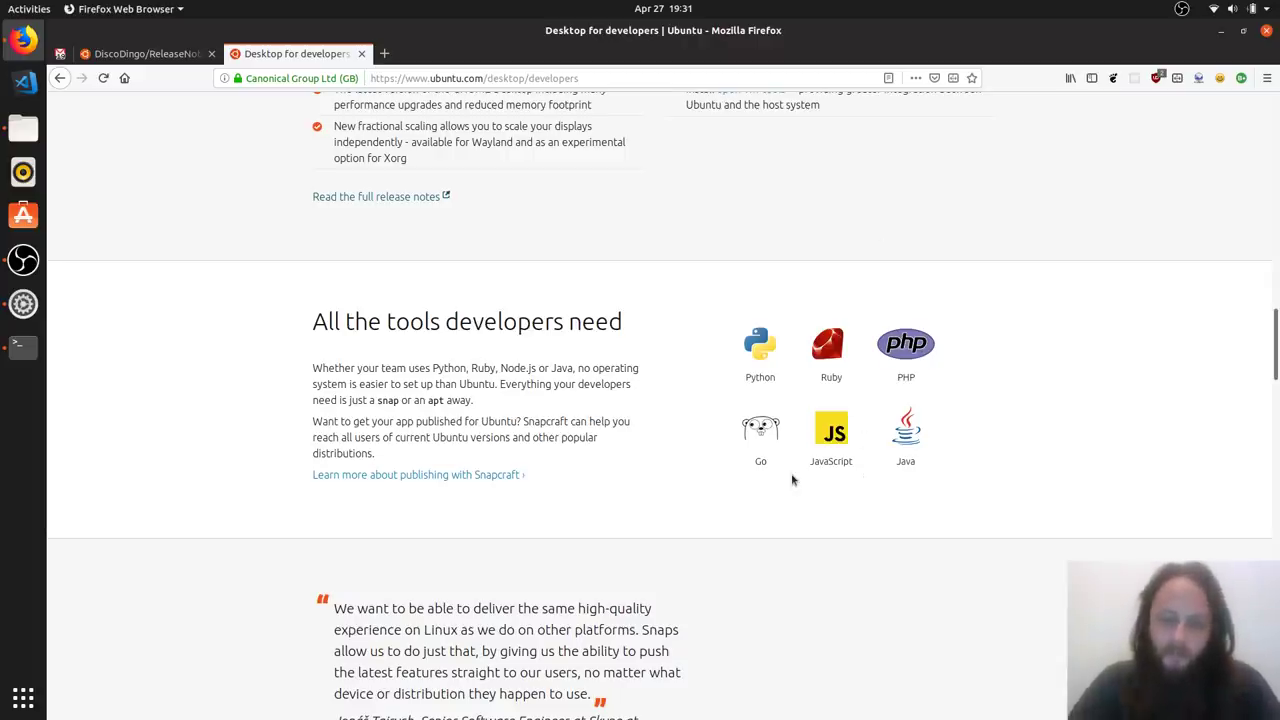
key(alt+Tab)
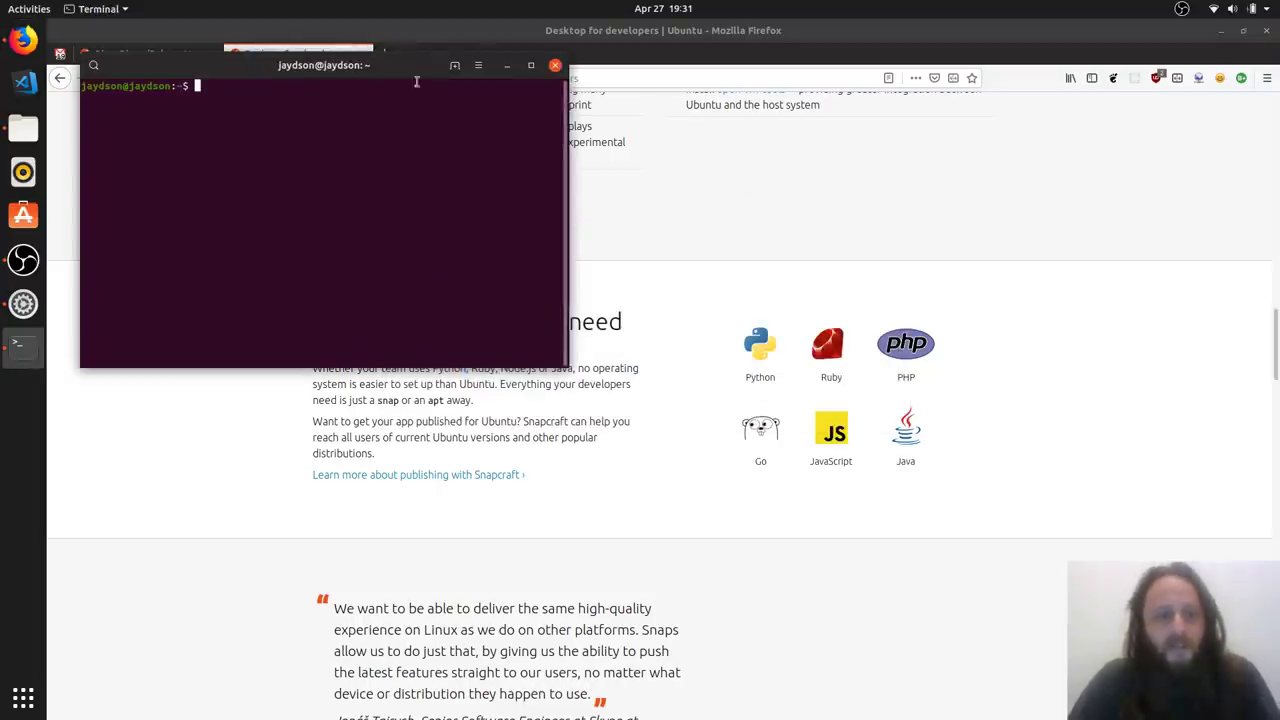
drag(413, 66, 555, 200)
text(node)
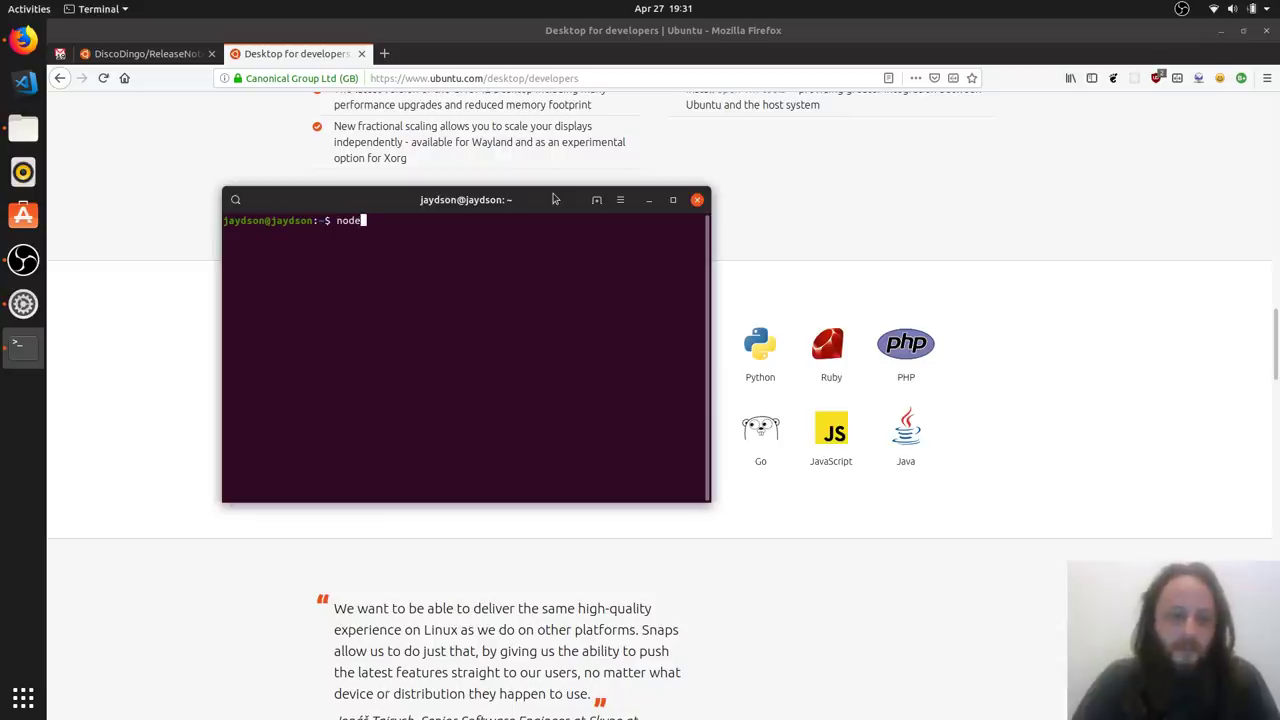
key(BackSpace)
key(BackSpace)
key(BackSpace)
key(BackSpace)
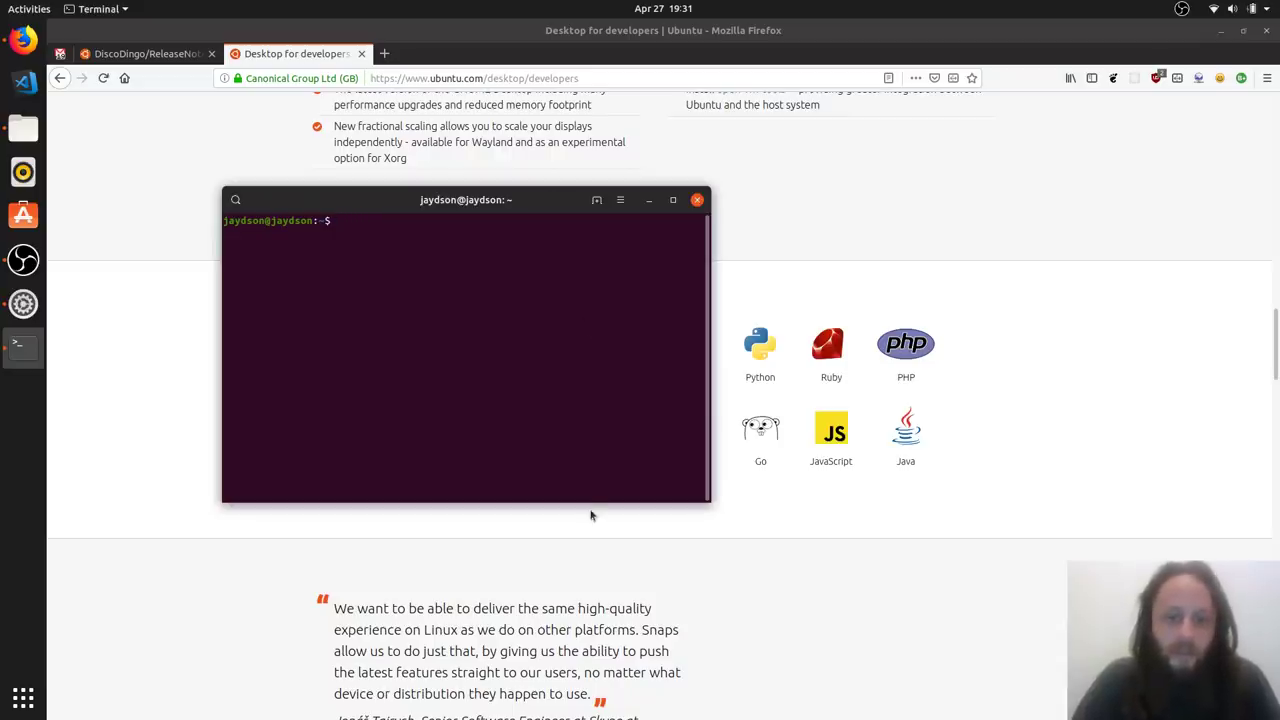
key(ctrl+d)
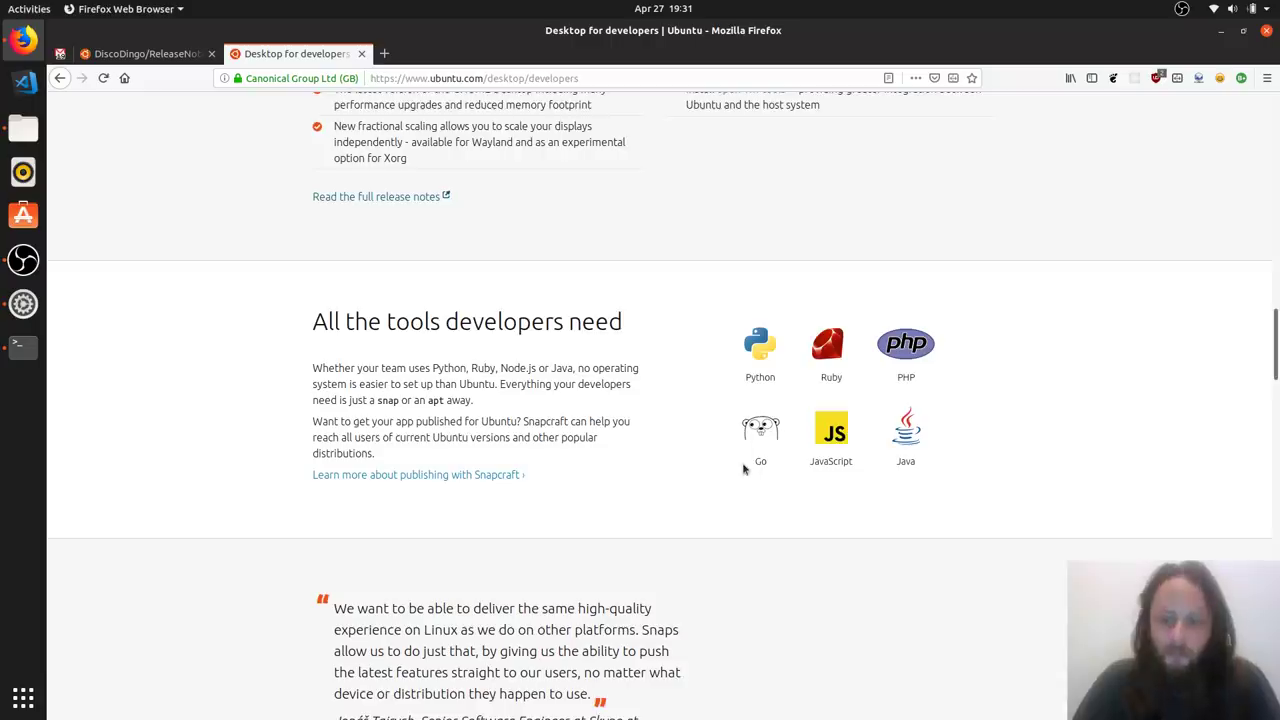
Review the developer page's sections on packaging apps with Snapcraft, getting started with Snaps and Ubuntu for developers
scroll(743, 468, down, 1)
scroll(743, 468, down, 2)
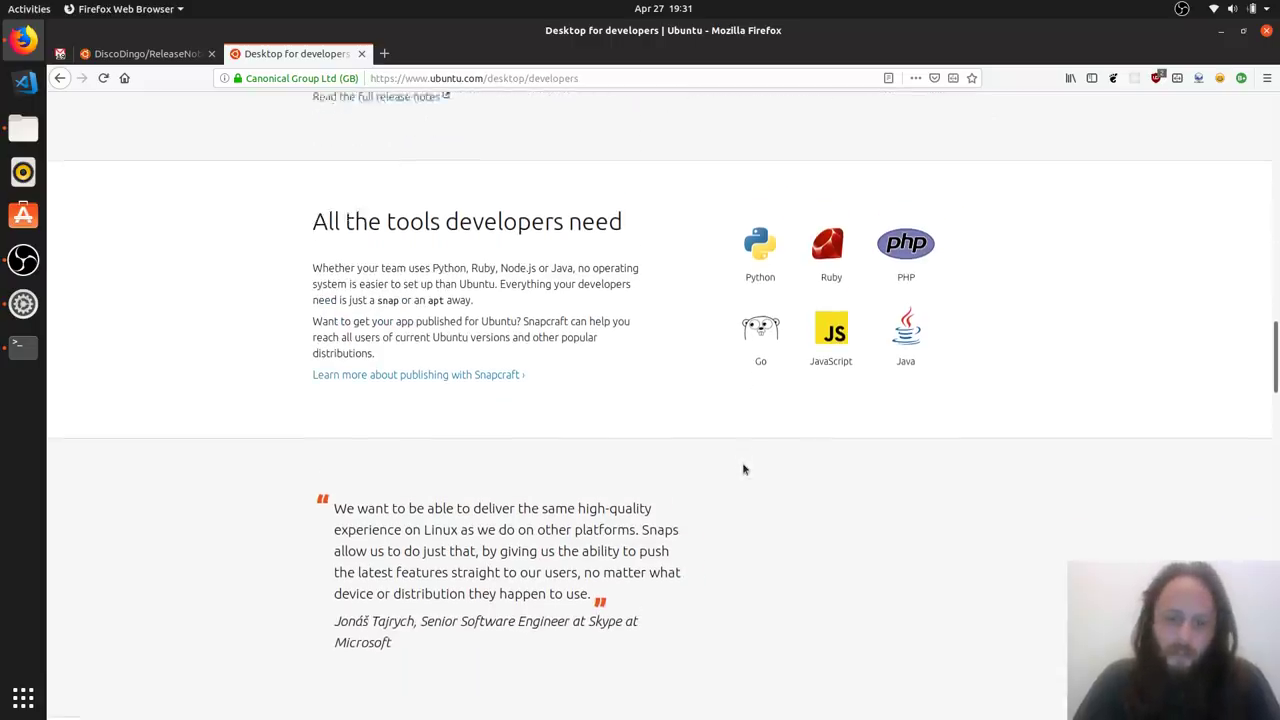
scroll(743, 468, down, 6)
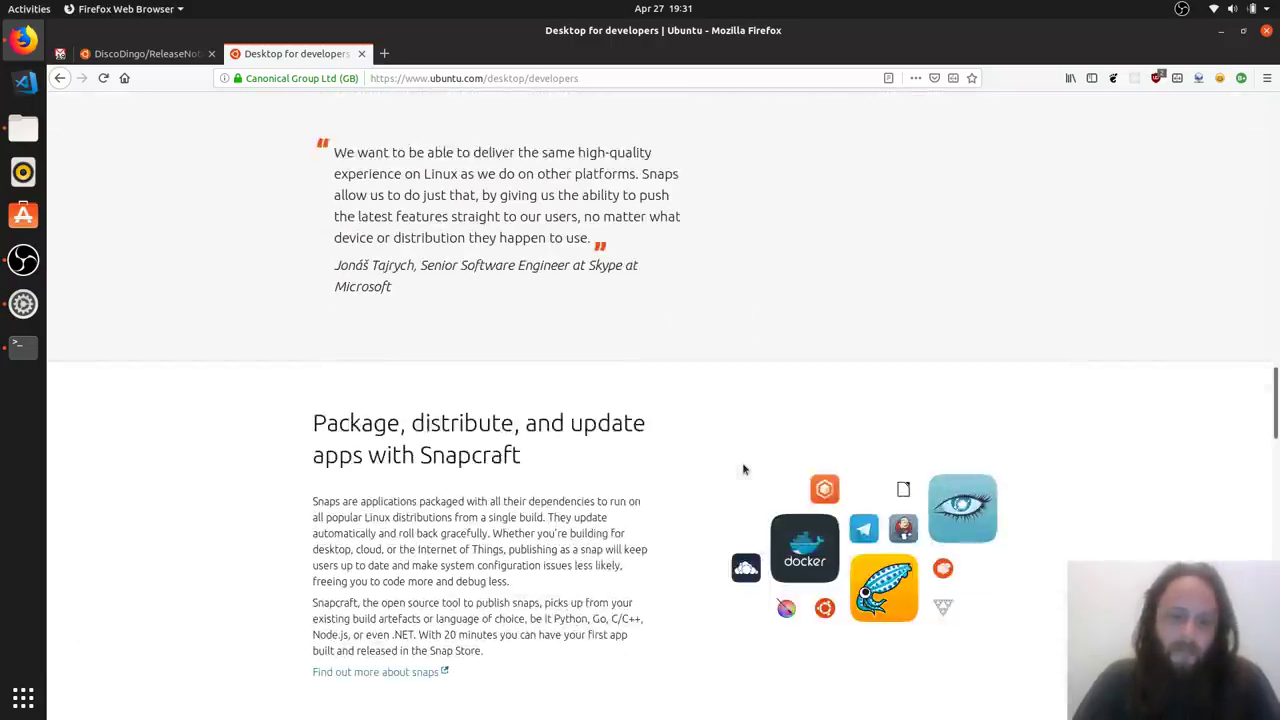
scroll(743, 468, down, 3)
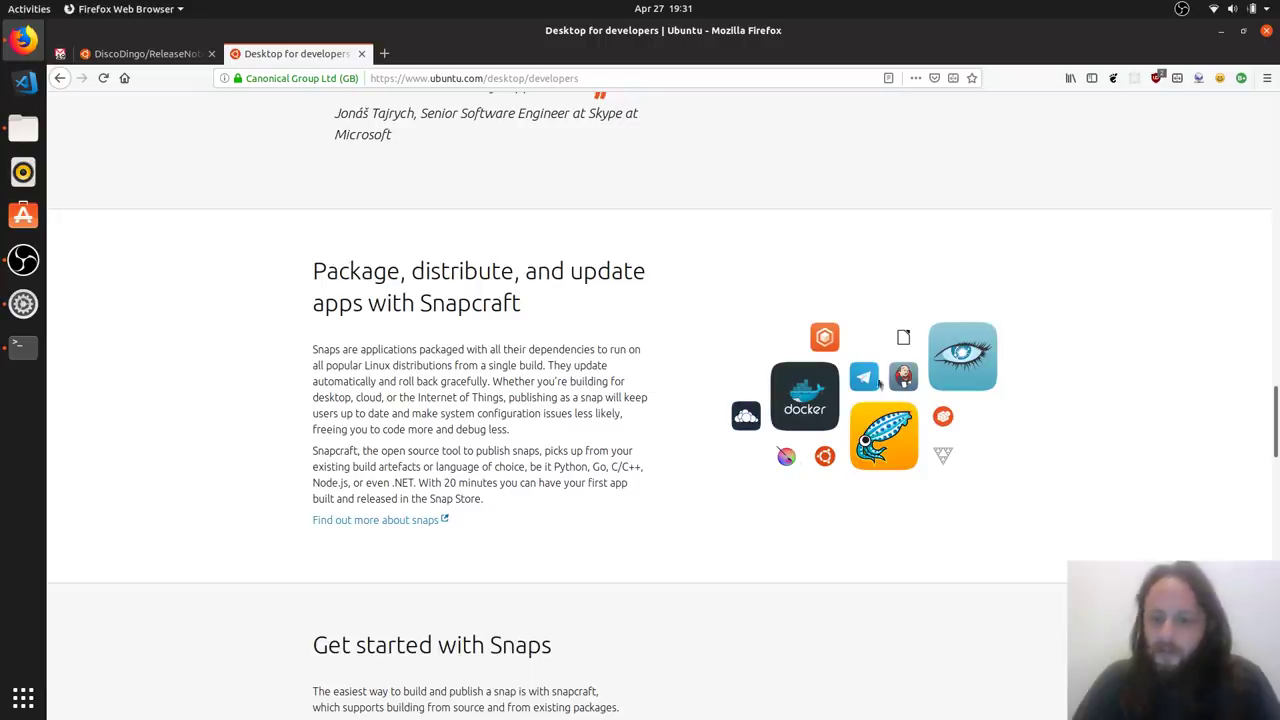
scroll(772, 420, down, 9)
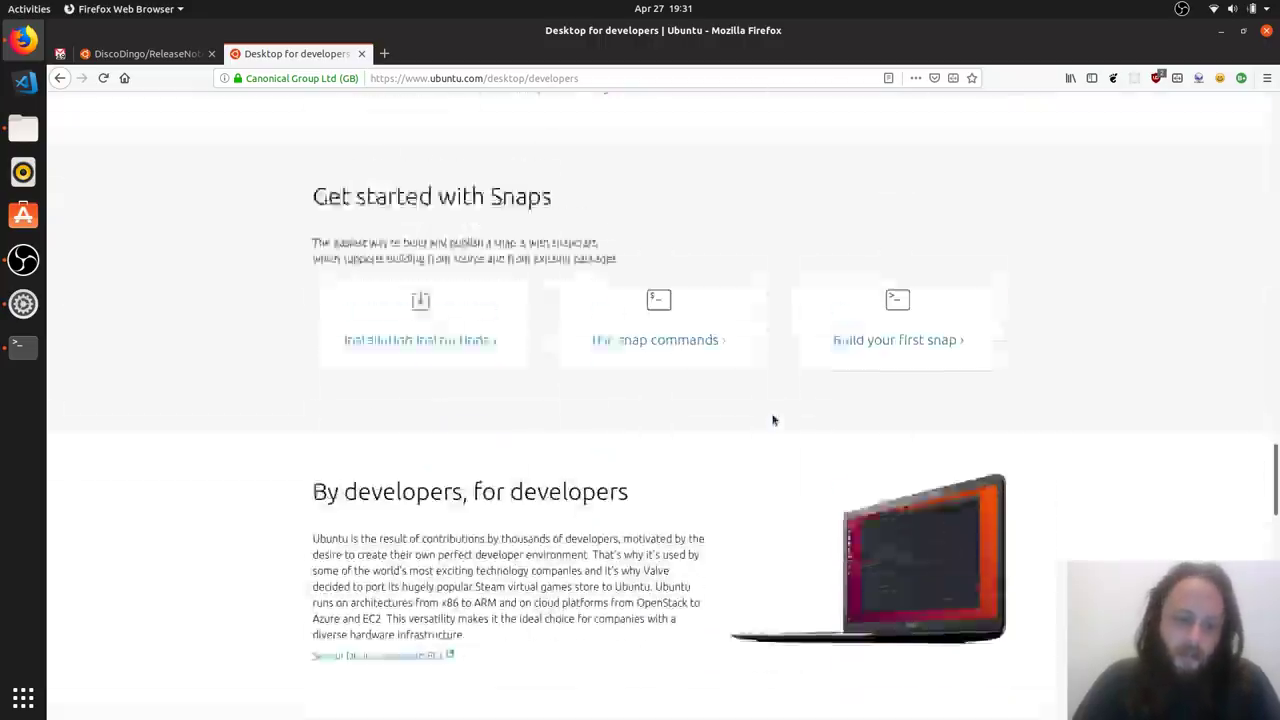
scroll(772, 420, up, 5)
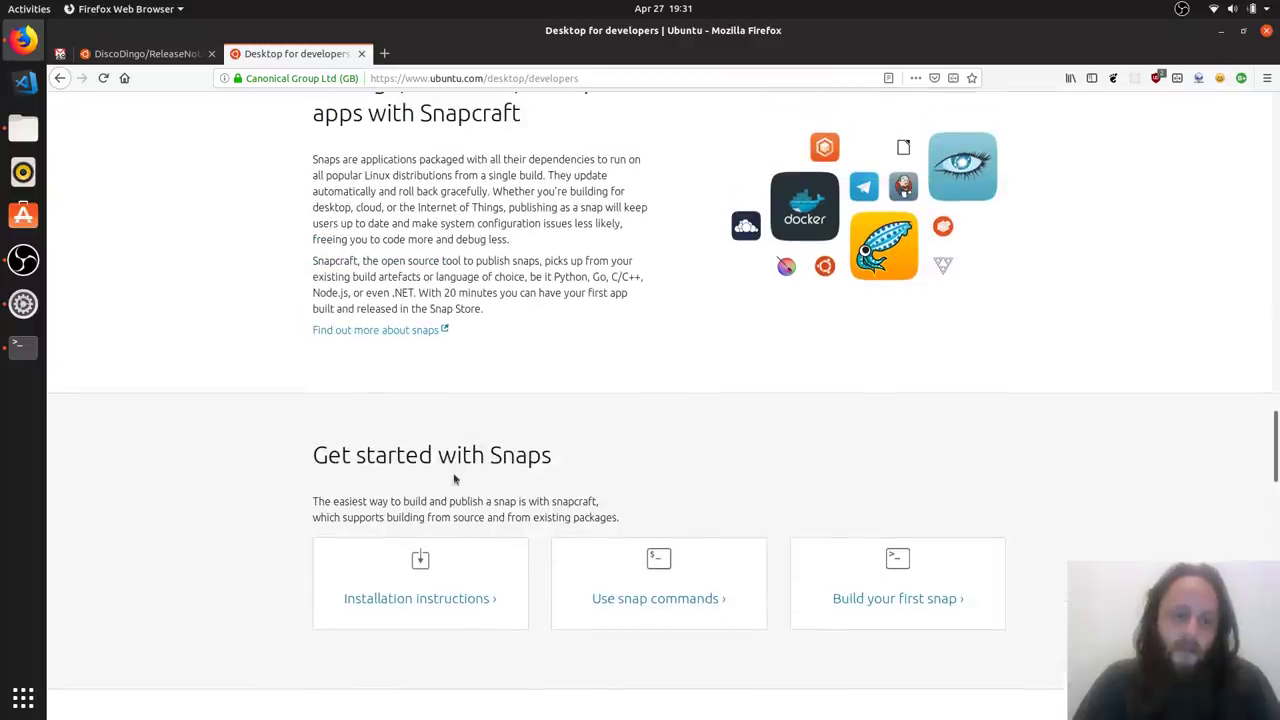
double_click(533, 460)
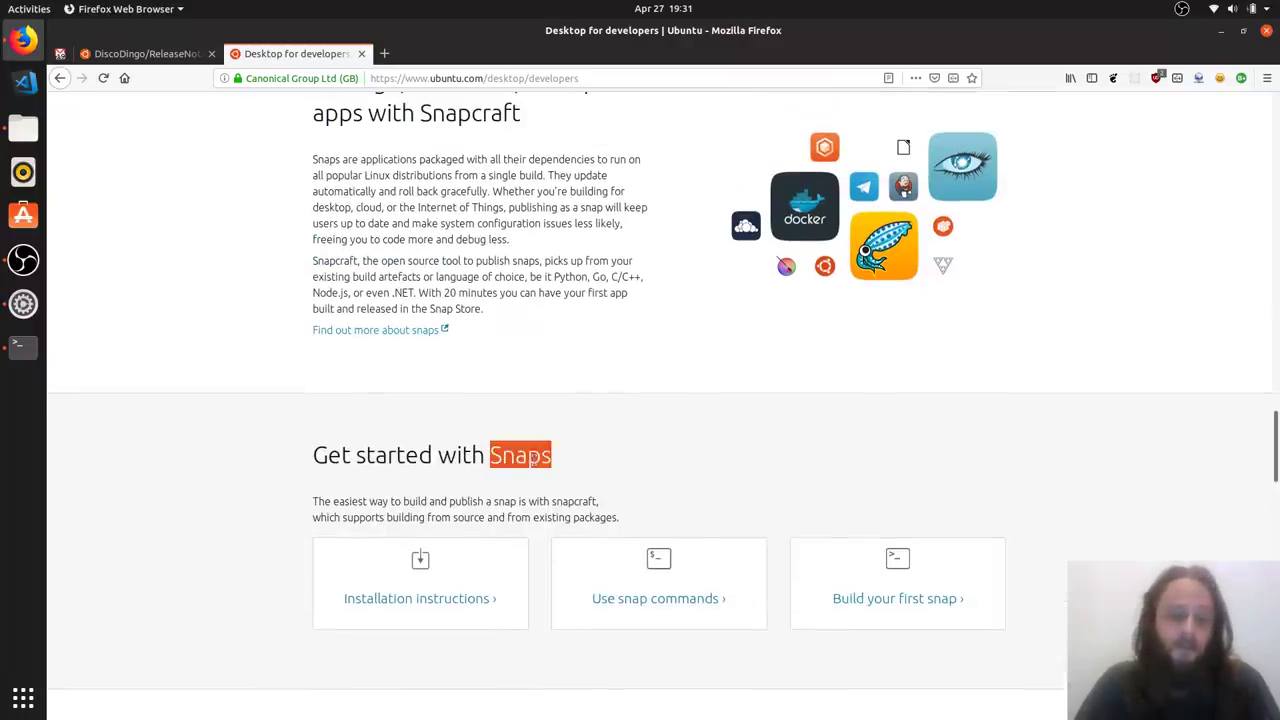
scroll(617, 430, up, 18)
scroll(617, 432, up, 2)
scroll(617, 432, down, 11)
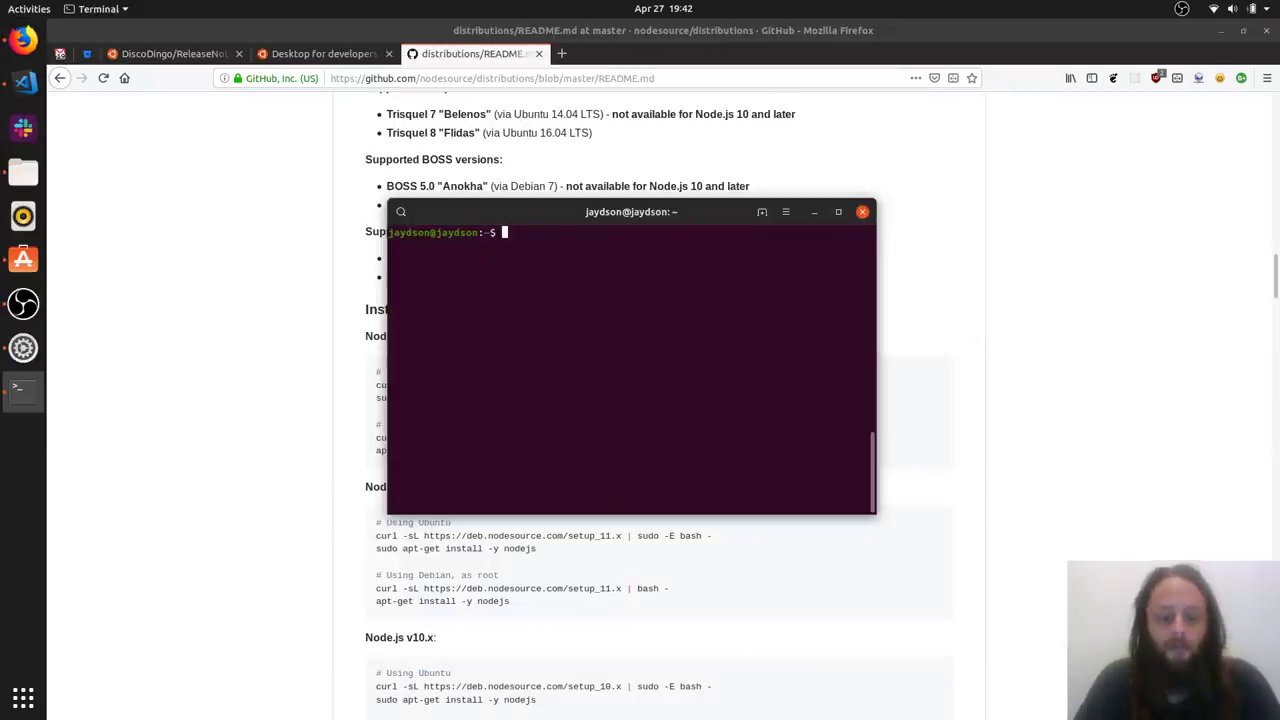
Test the node command in the Terminal and install nodejs with sudo apt-get, entering the account password and accepting the installation with Y
text(node)
key(Return)
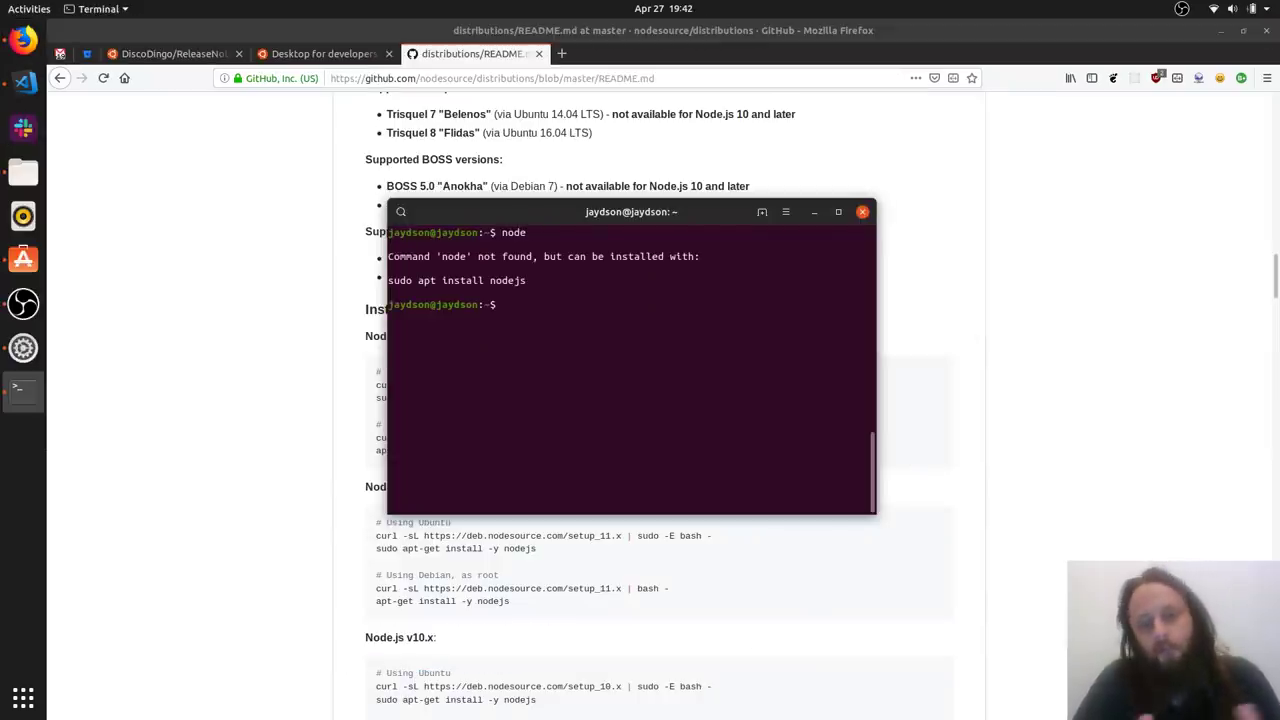
text(s)
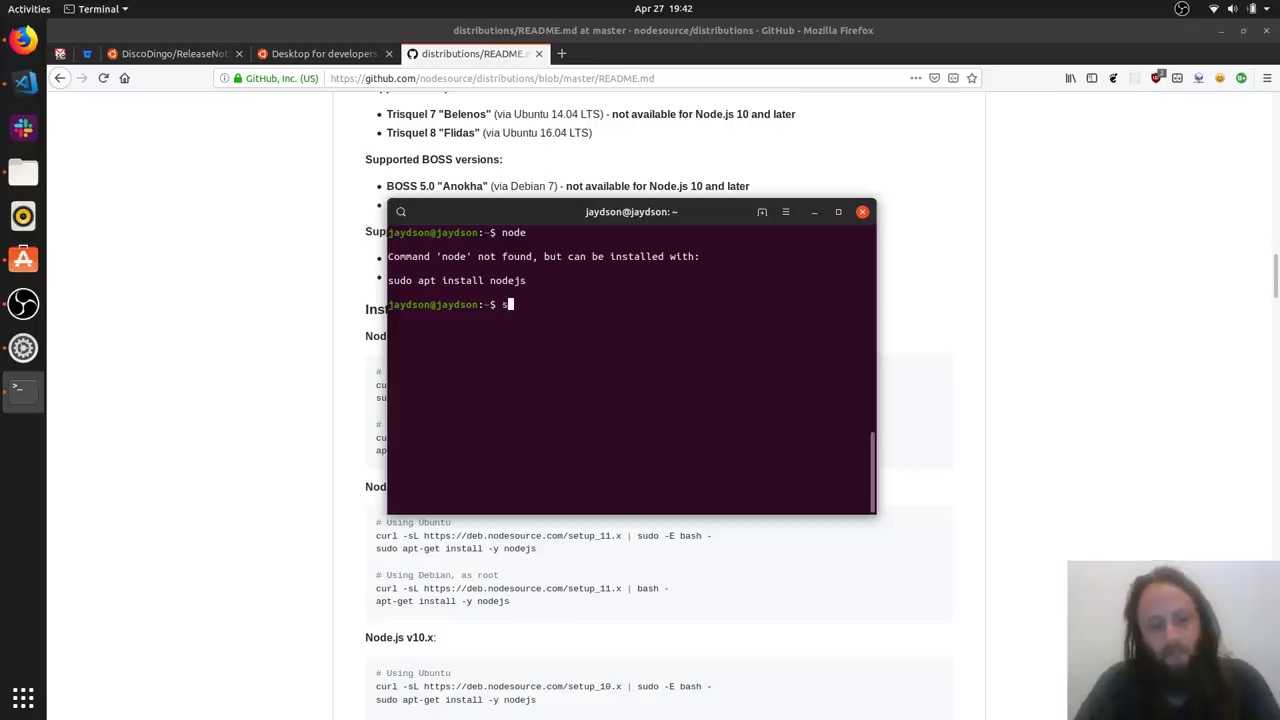
text(udo apt)
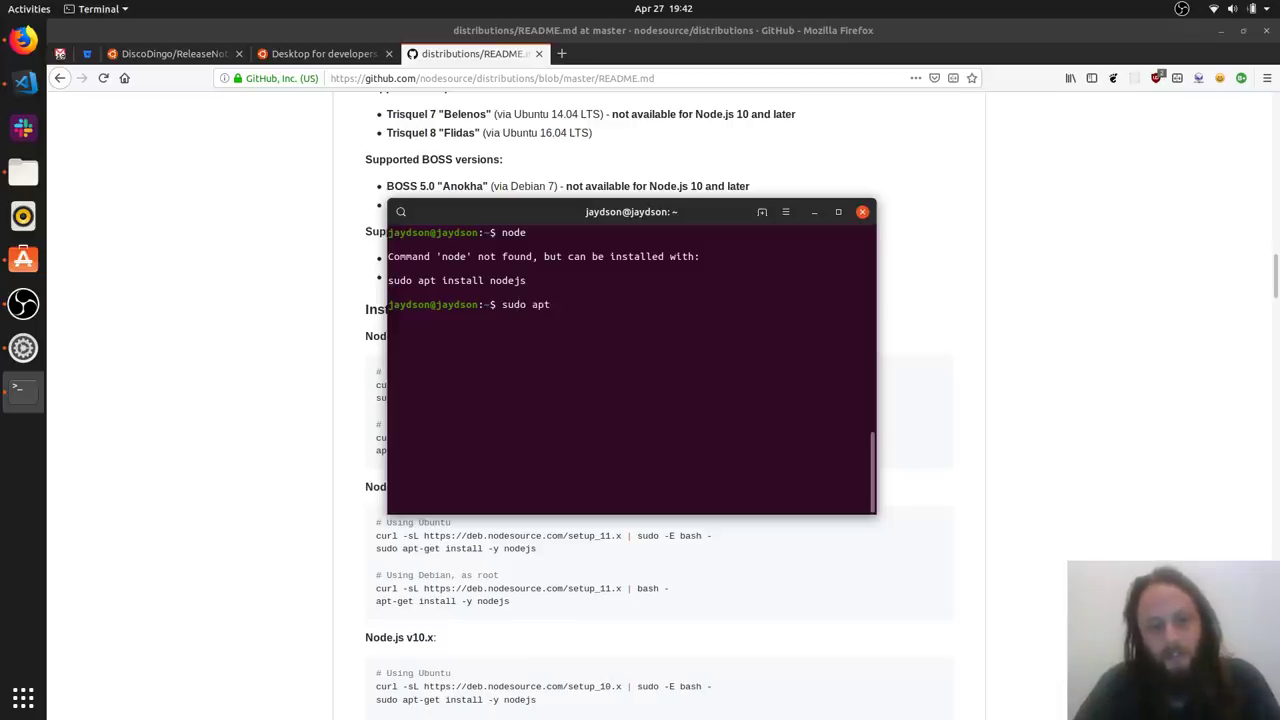
text(-get install nodejs)
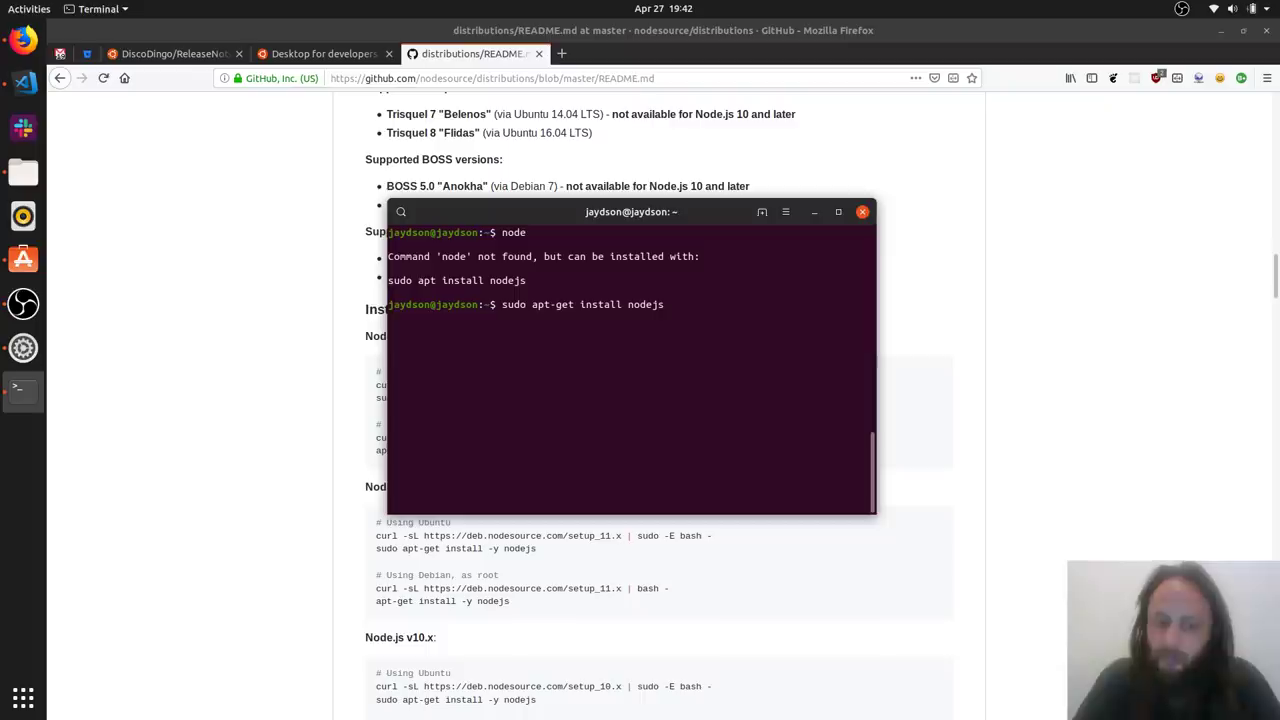
key(Return)
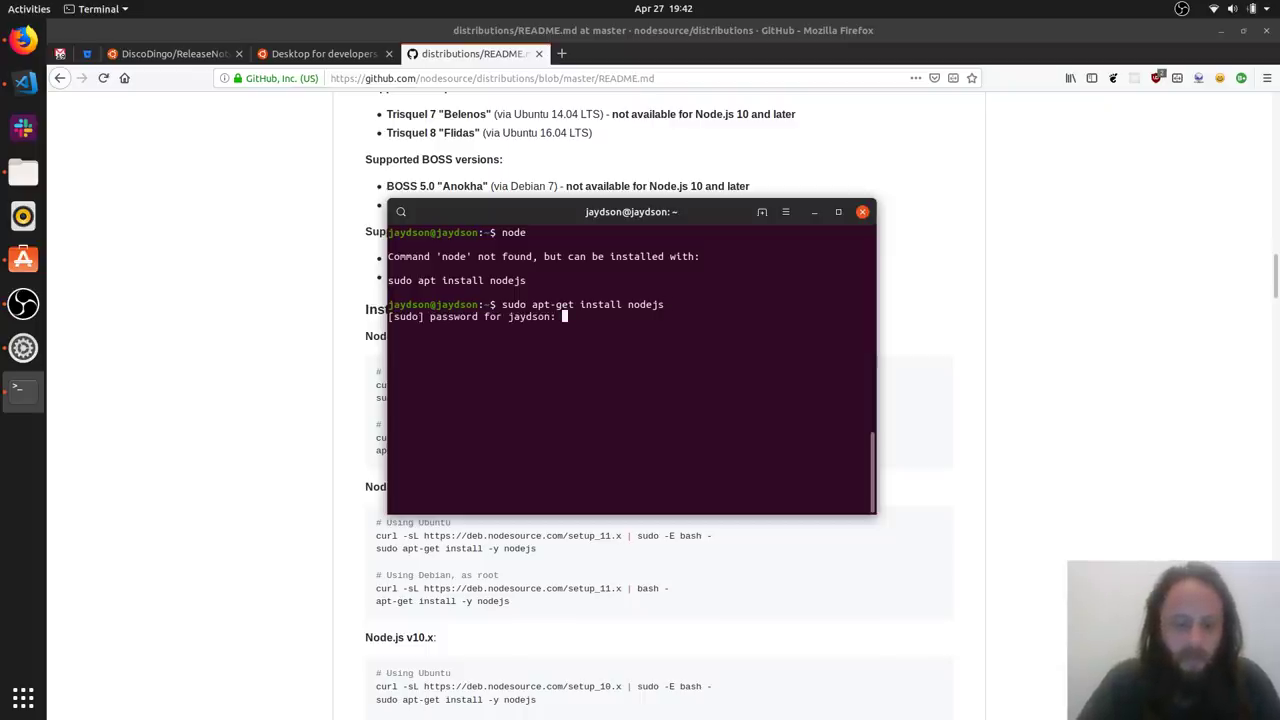
key(Return)
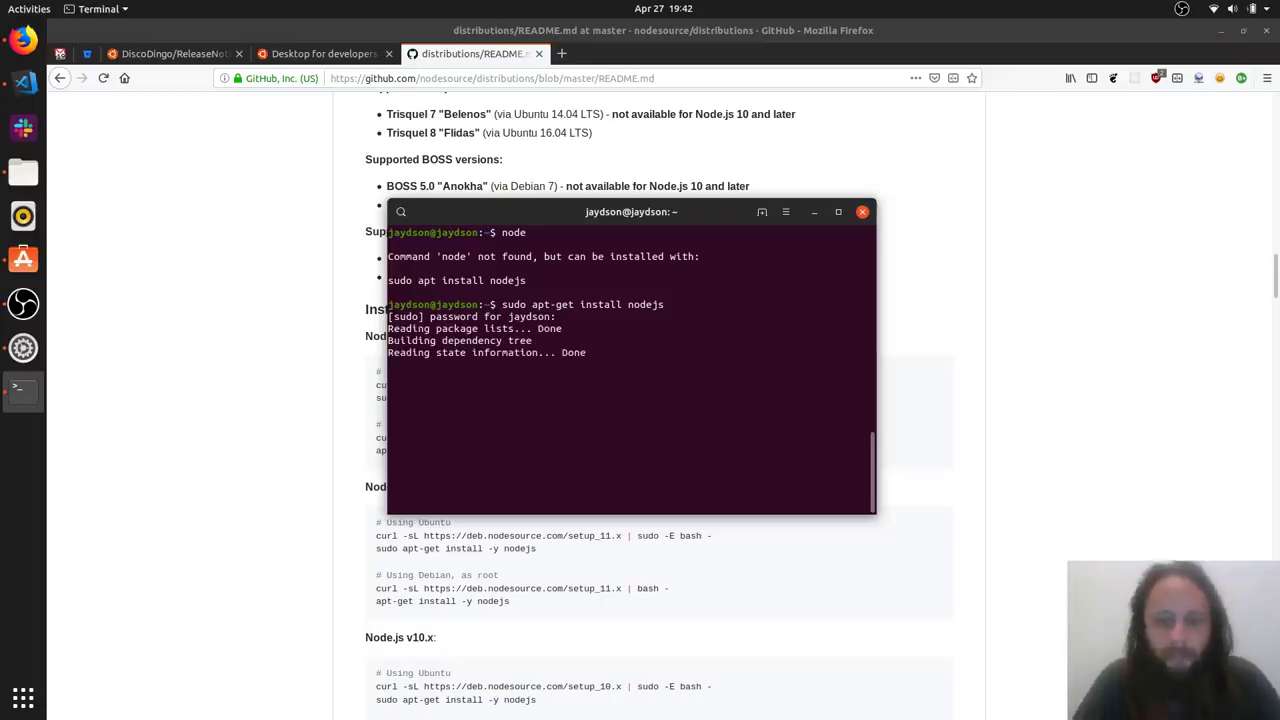
text(Y)
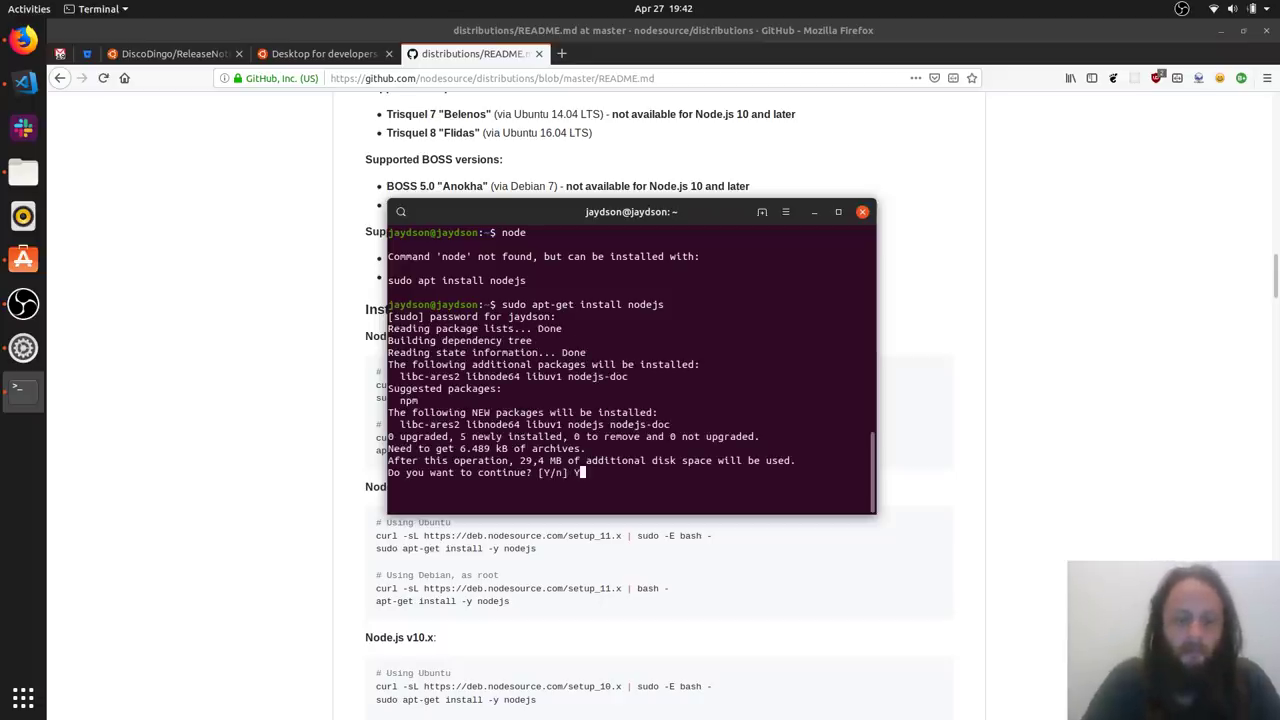
key(Return)
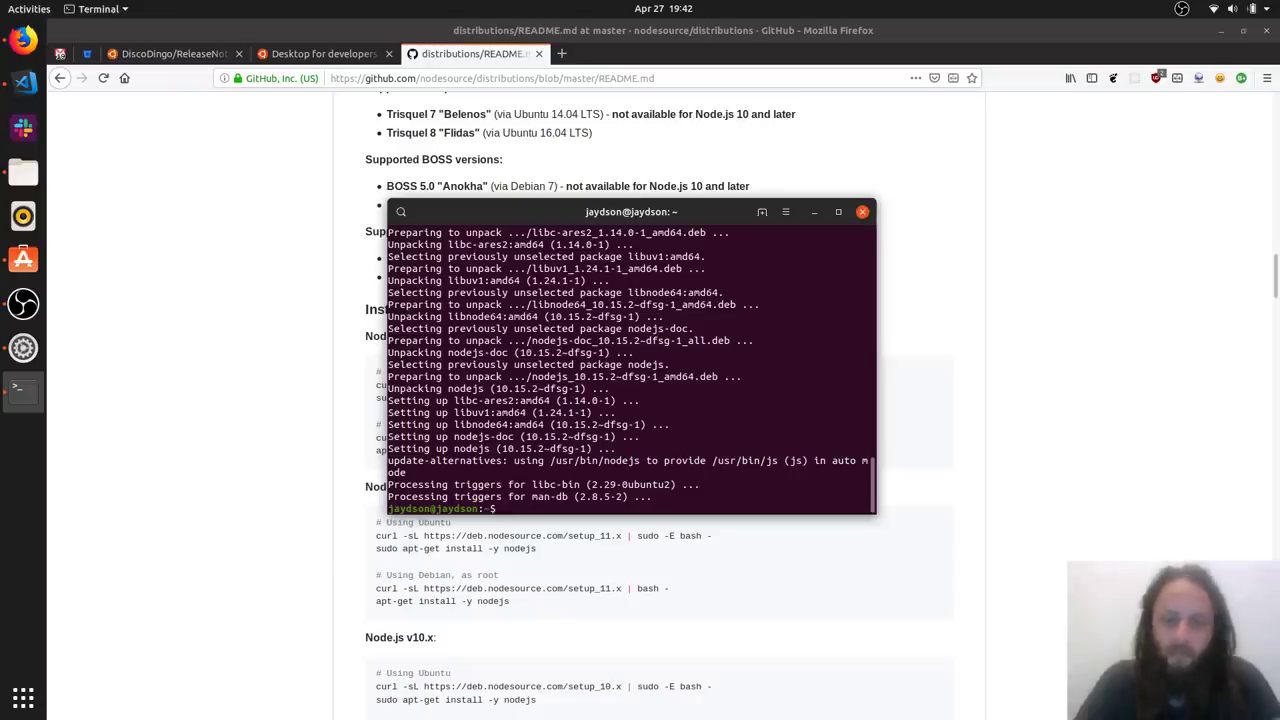
Check the installed Node.js version with node -v
text(node -)
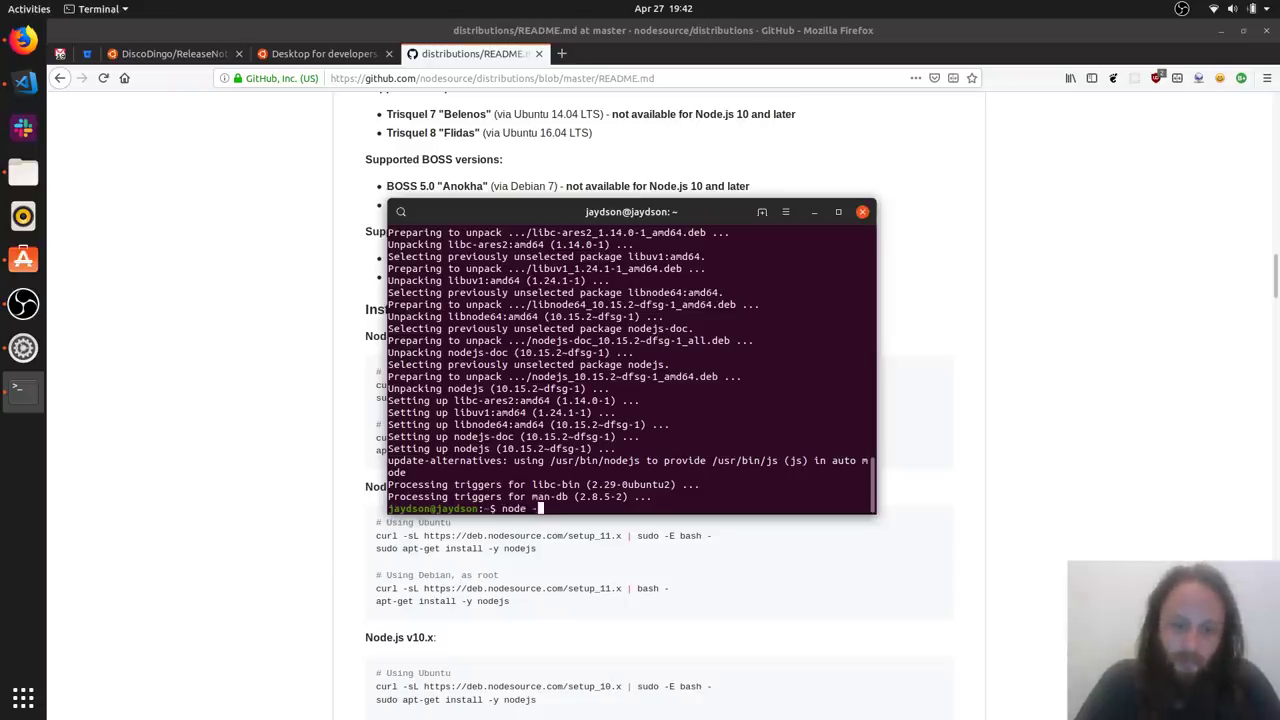
text(v)
key(Return)
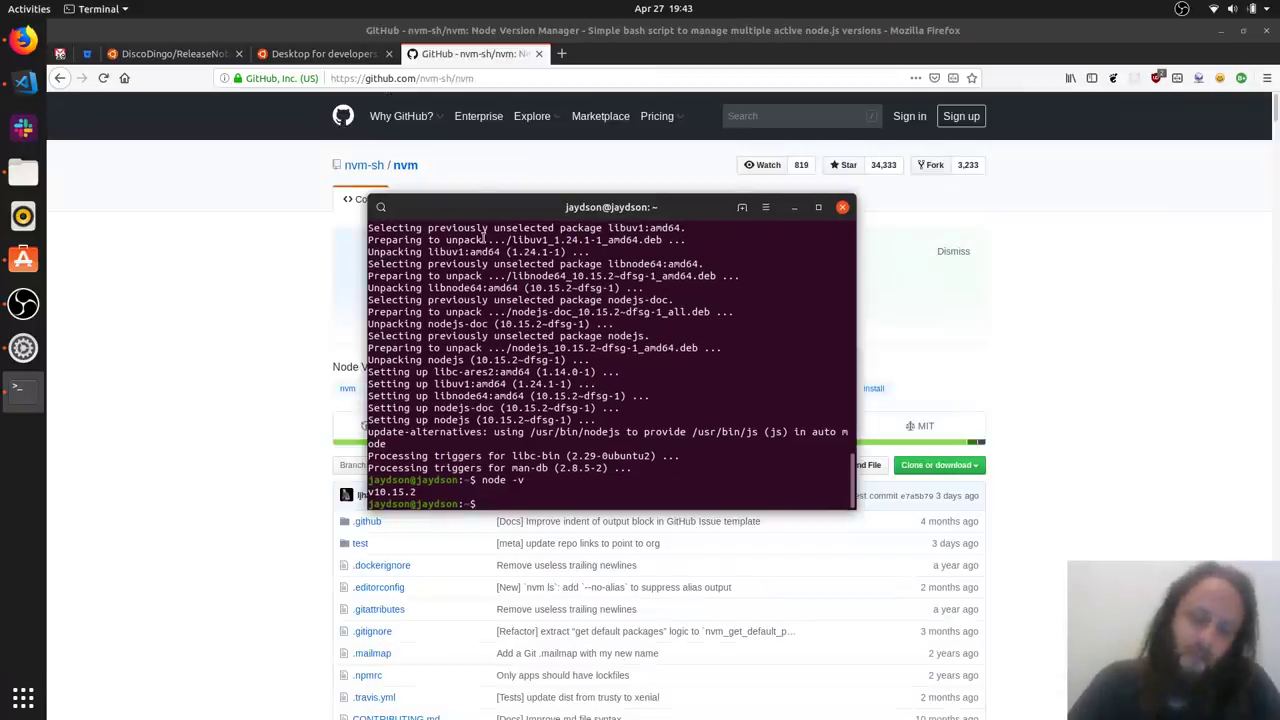
Copy the Wget install command for nvm v0.34.0 from the nvm README and run it in the Terminal prefixed with sudo
drag(484, 220, 744, 267)
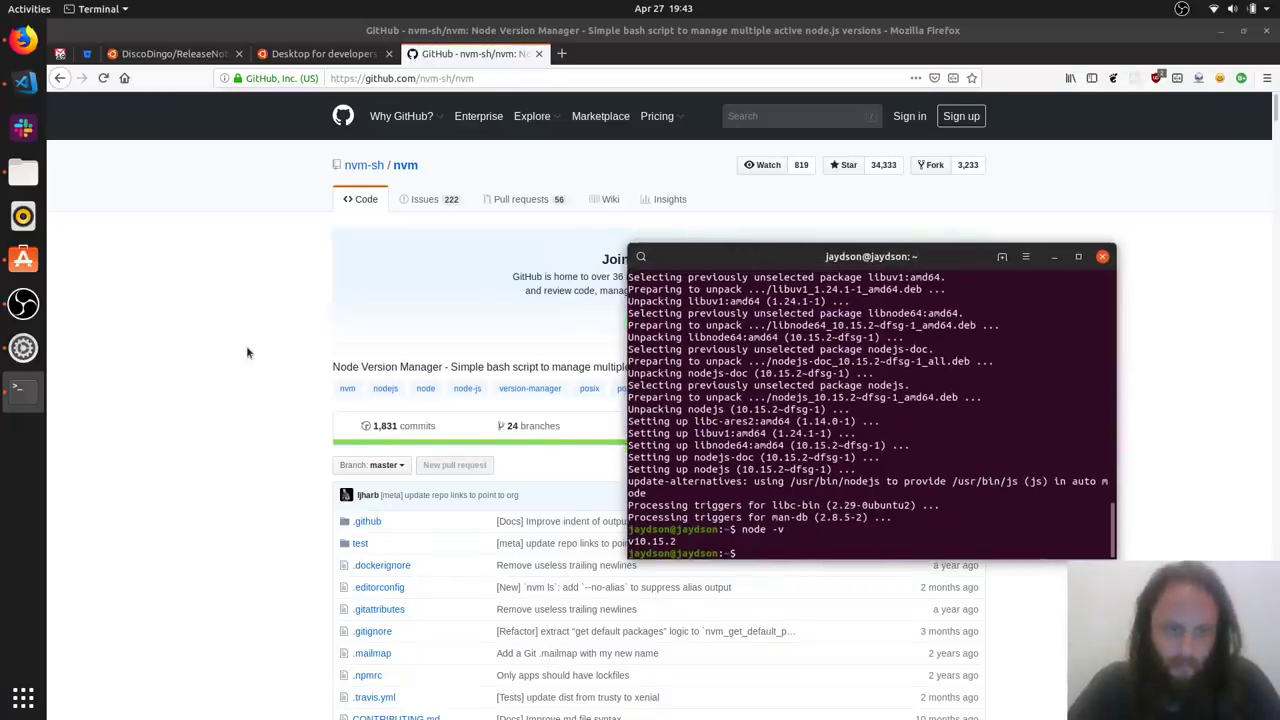
scroll(246, 345, down, 5)
scroll(247, 350, down, 4)
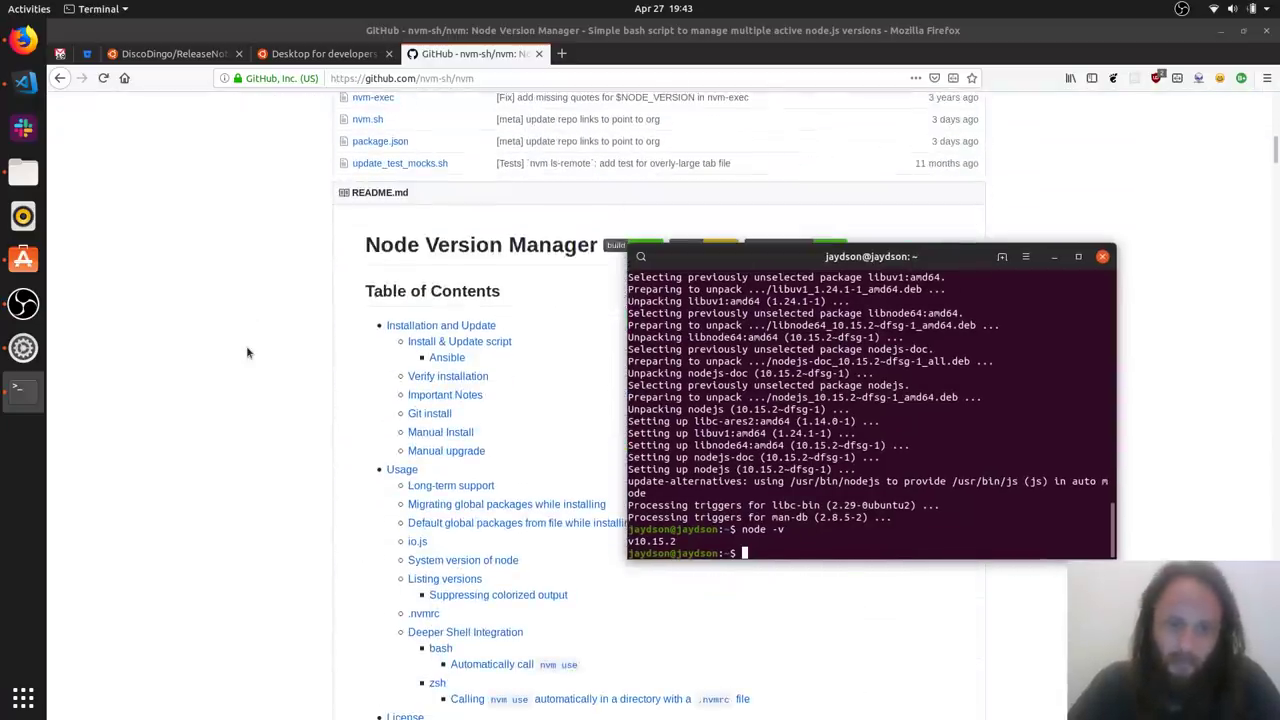
scroll(248, 352, down, 8)
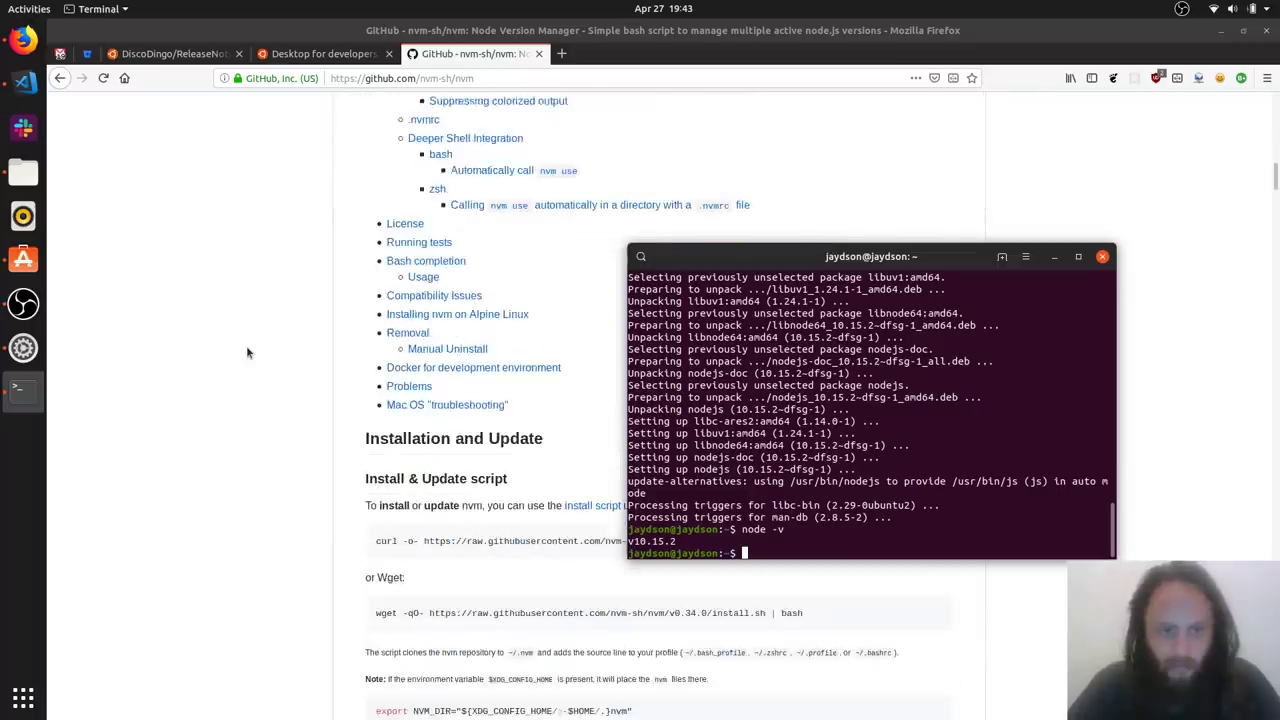
drag(686, 255, 651, 335)
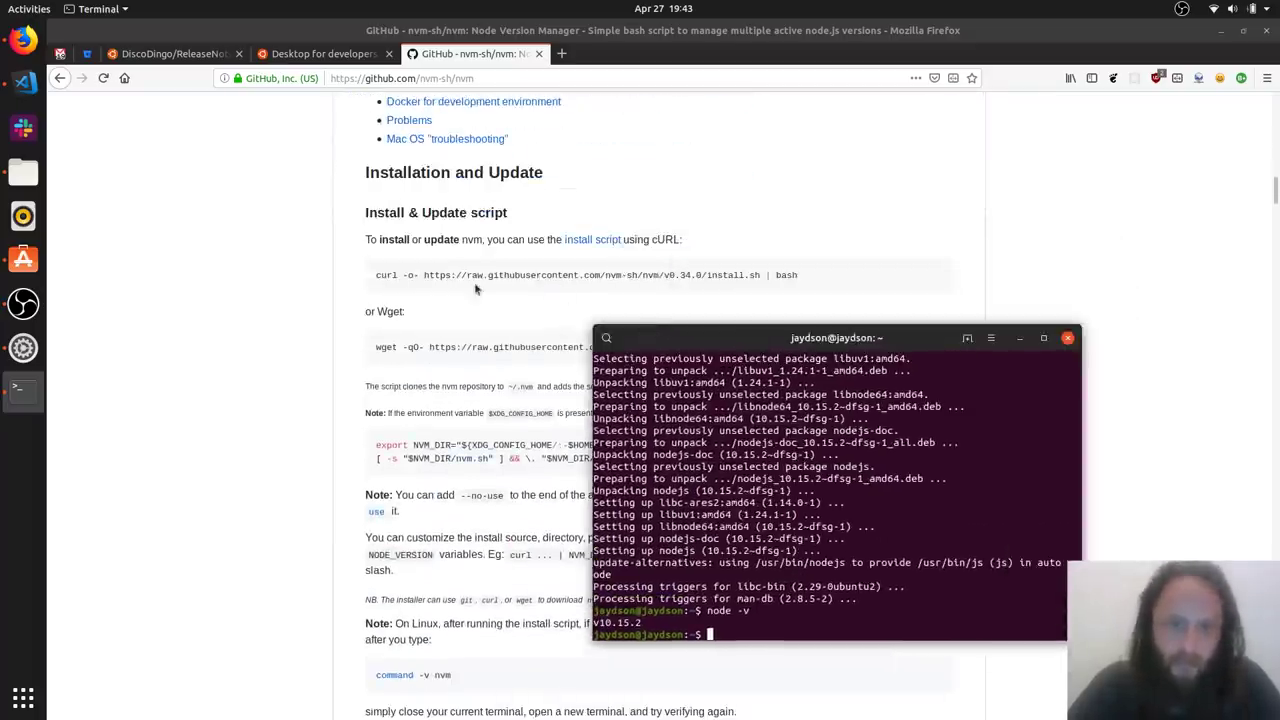
triple_click(460, 346)
key(ctrl+c)
key(alt+Tab)
text(sudo)
key(ctrl+shift+v)
key(Return)
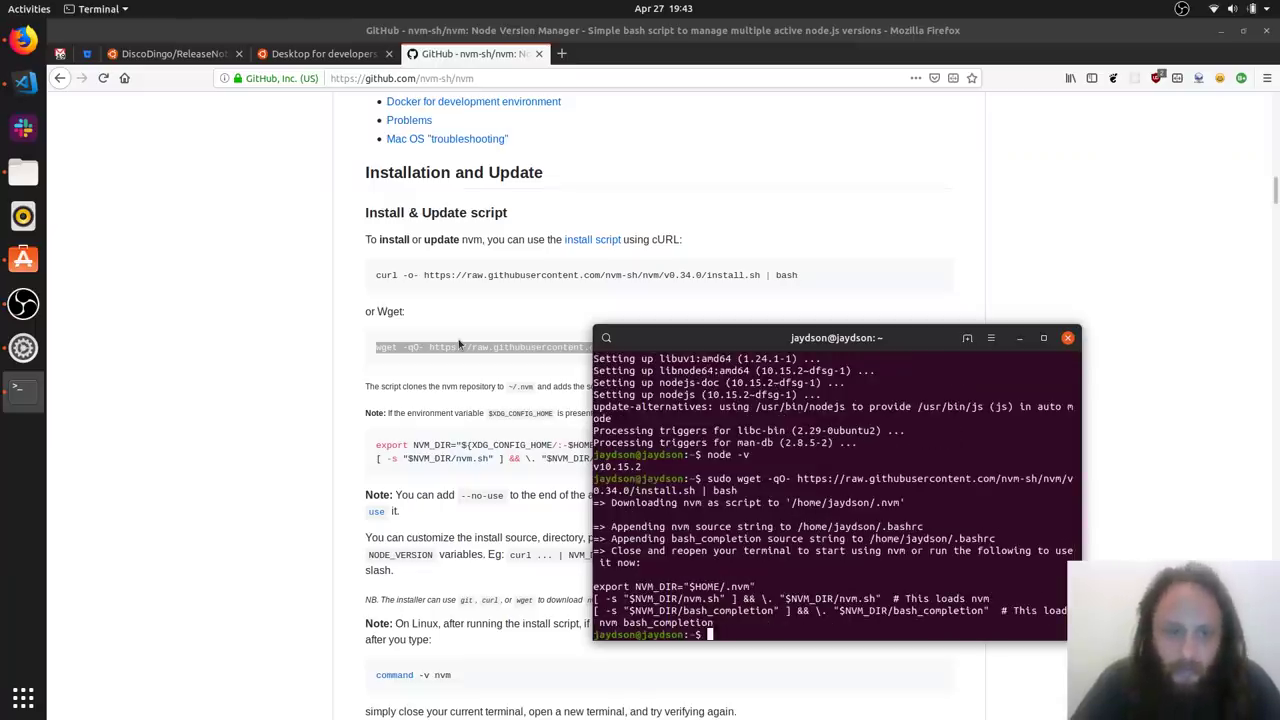
Try nvm --help in the current Terminal session and run it again in a new Terminal tab
text(nvm --help)
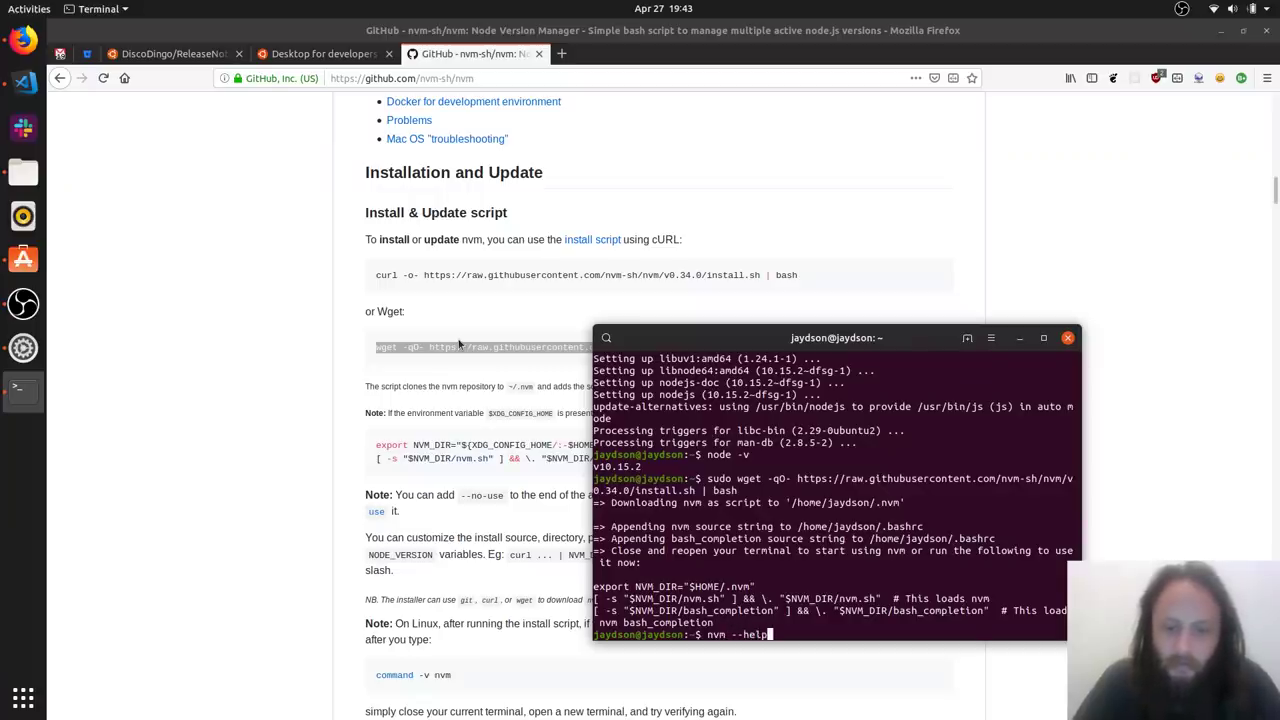
key(Return)
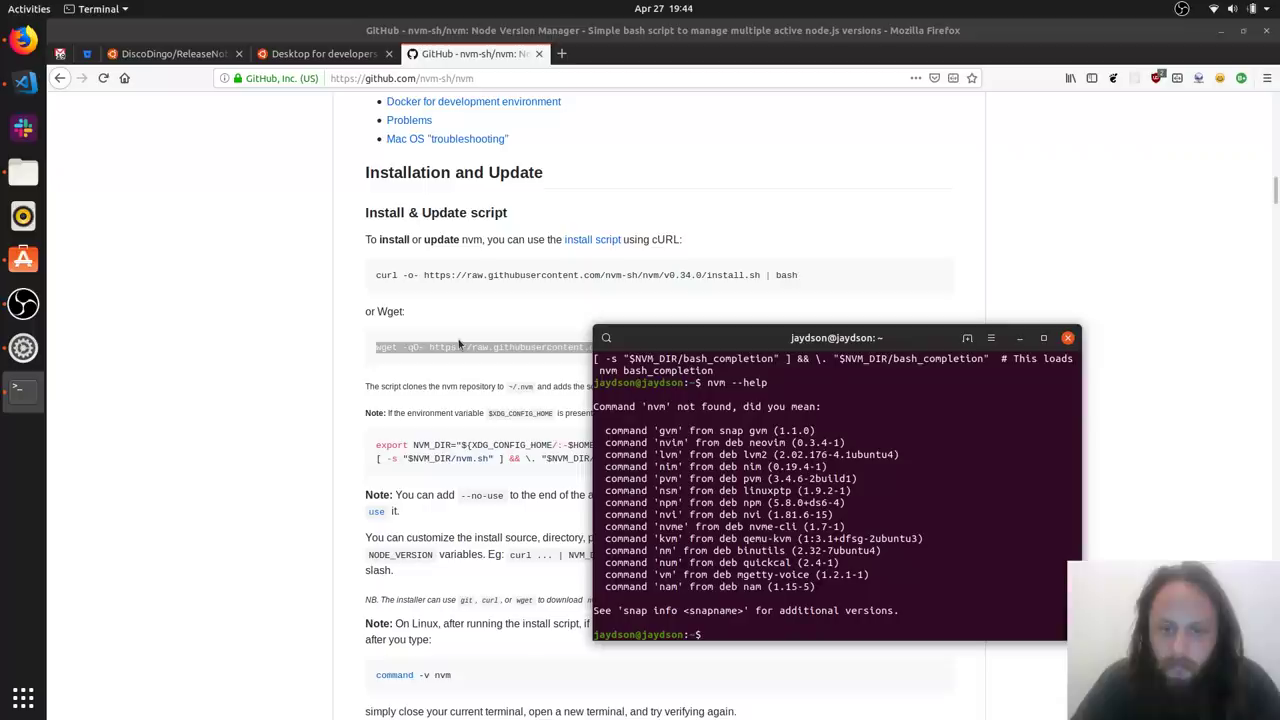
key(ctrl+shift+t)
text(nvm --)
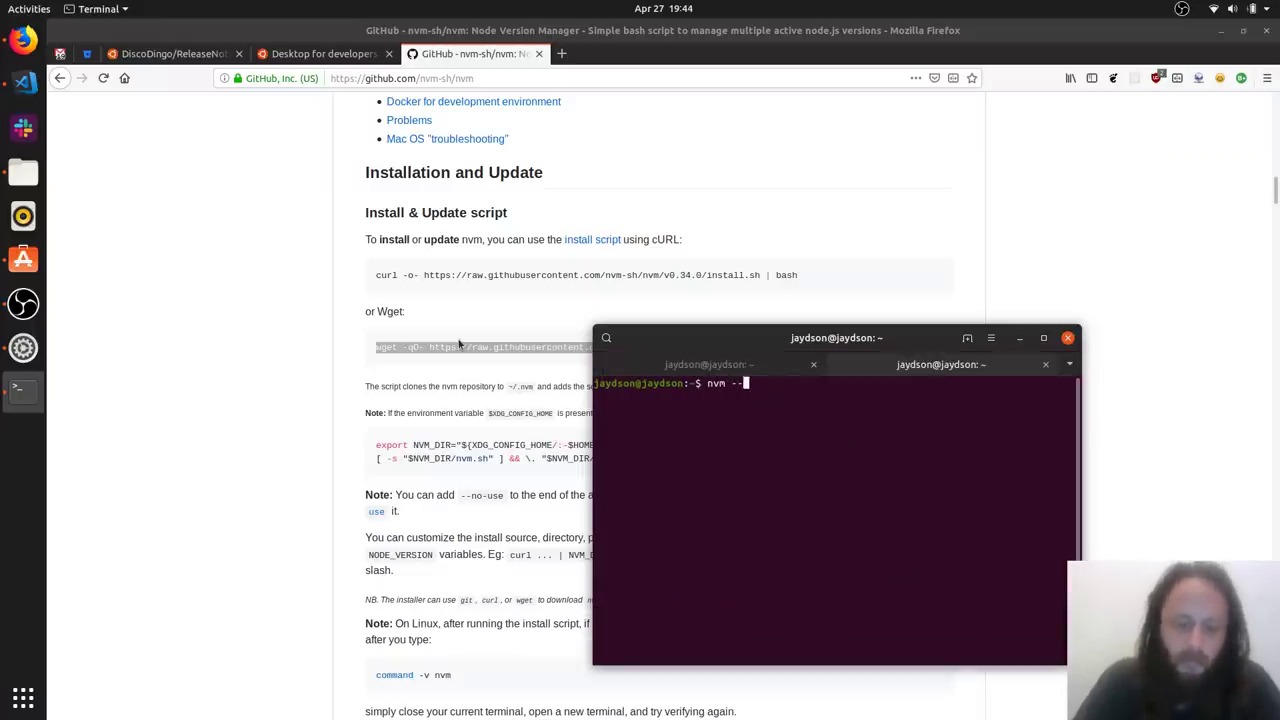
text(help)
key(Return)
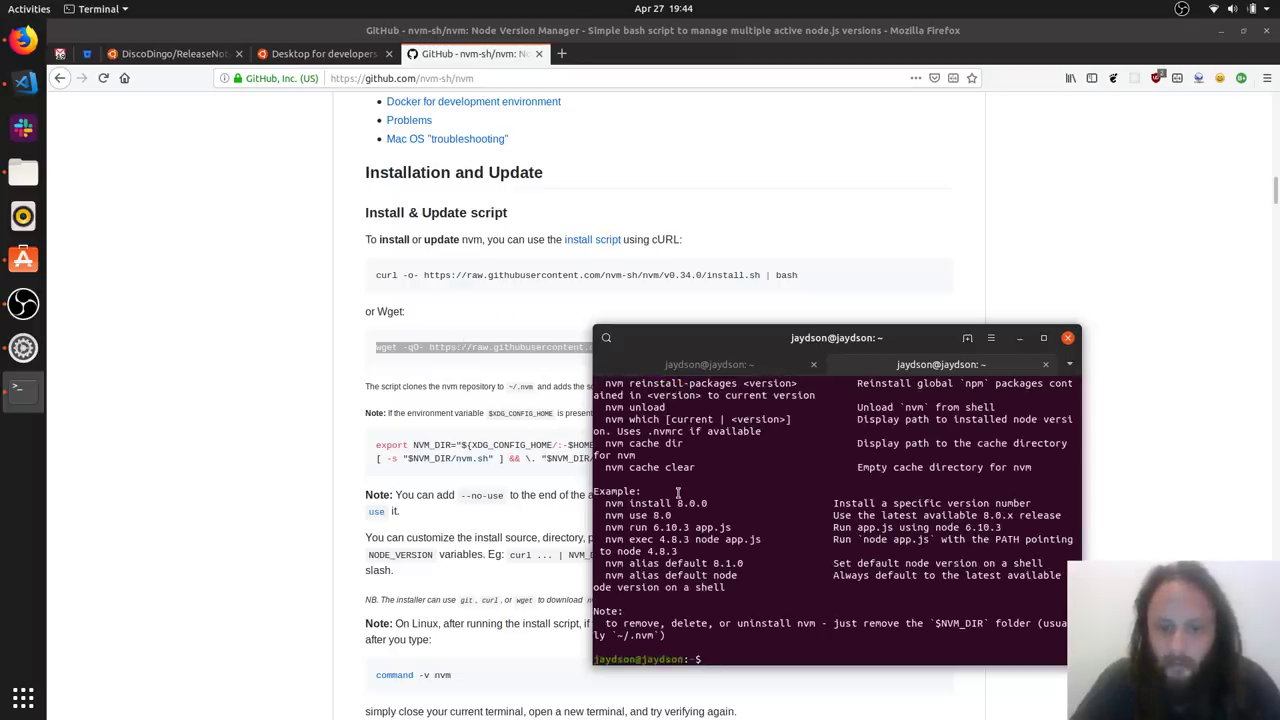
List the Node.js versions known to nvm with nvm ls and examine the system and default entries
text(nvm ls)
key(Return)
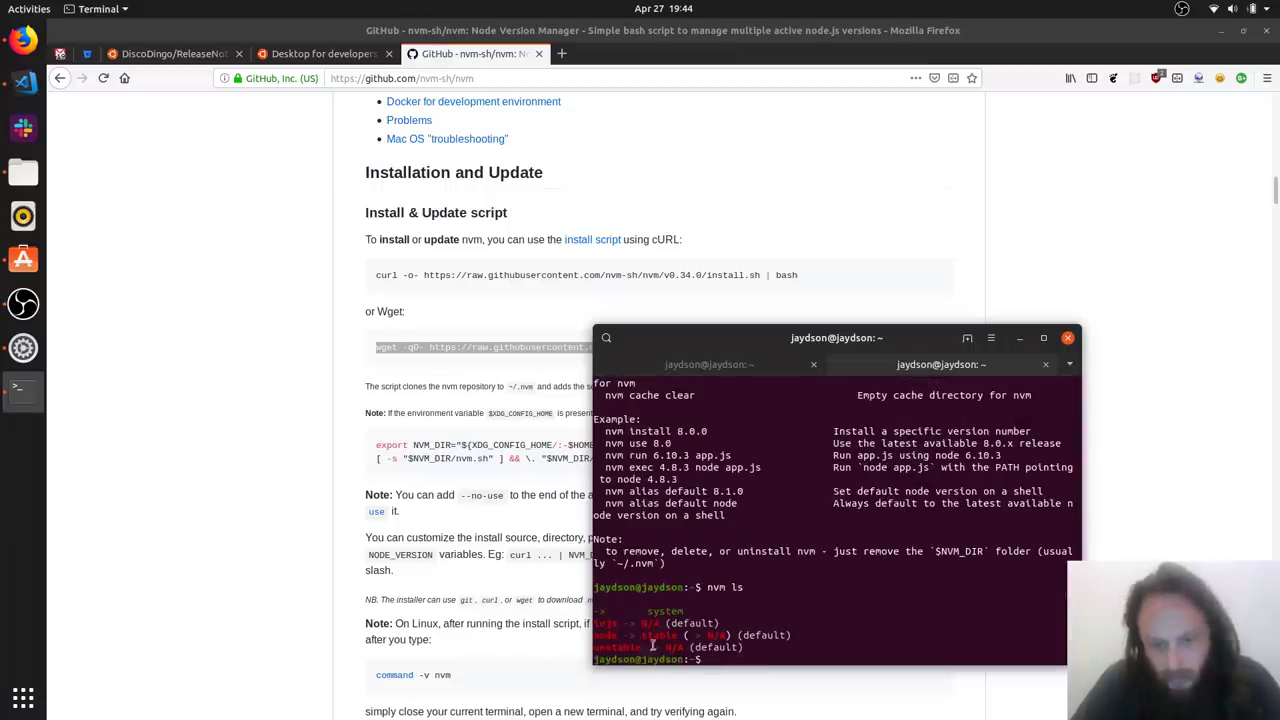
click(655, 617)
double_click(670, 617)
click(673, 618)
double_click(676, 622)
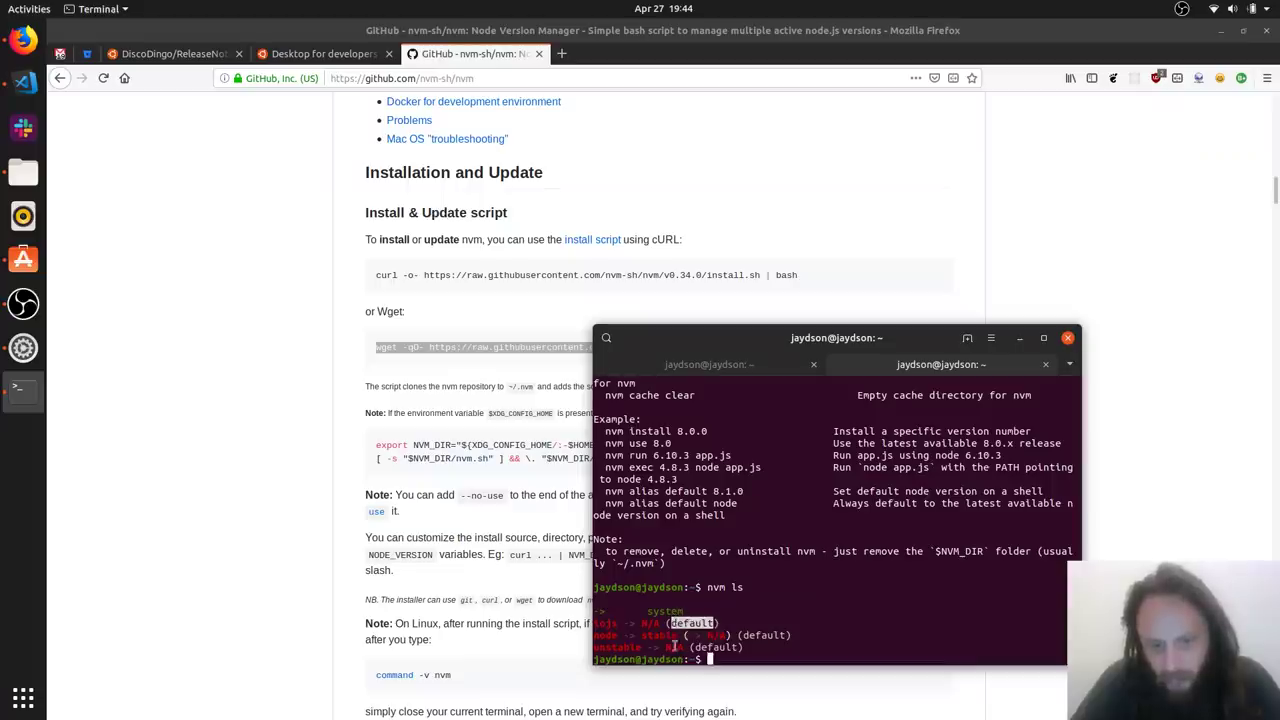
Install Node.js 12 in the Terminal with nvm install 12
text(nm ins)
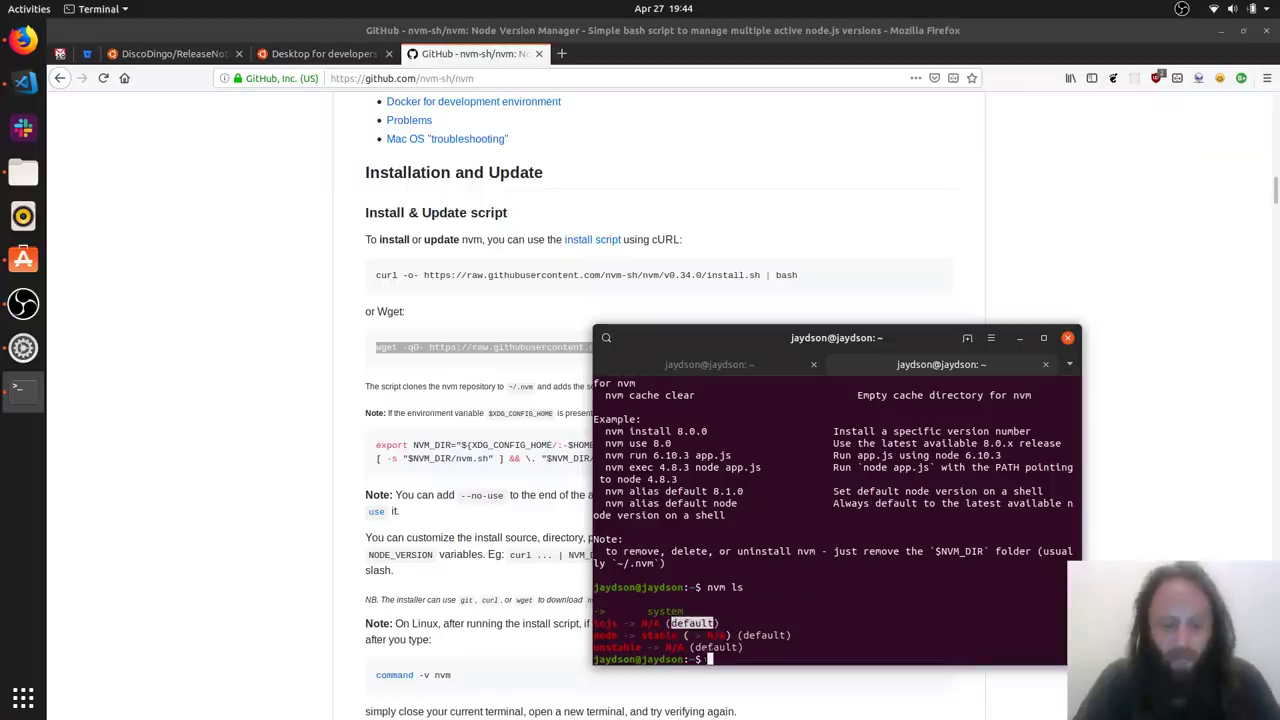
key(BackSpace)
key(BackSpace)
key(BackSpace)
key(BackSpace)
key(BackSpace)
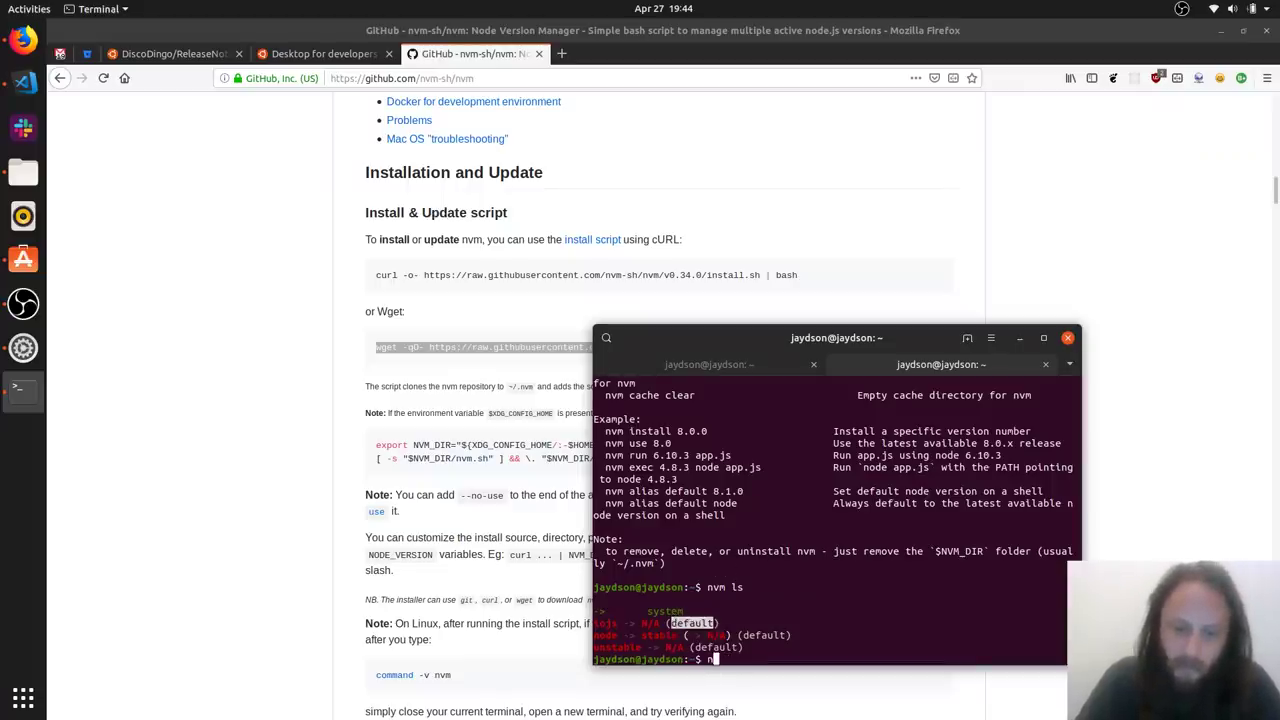
text(vm install 12)
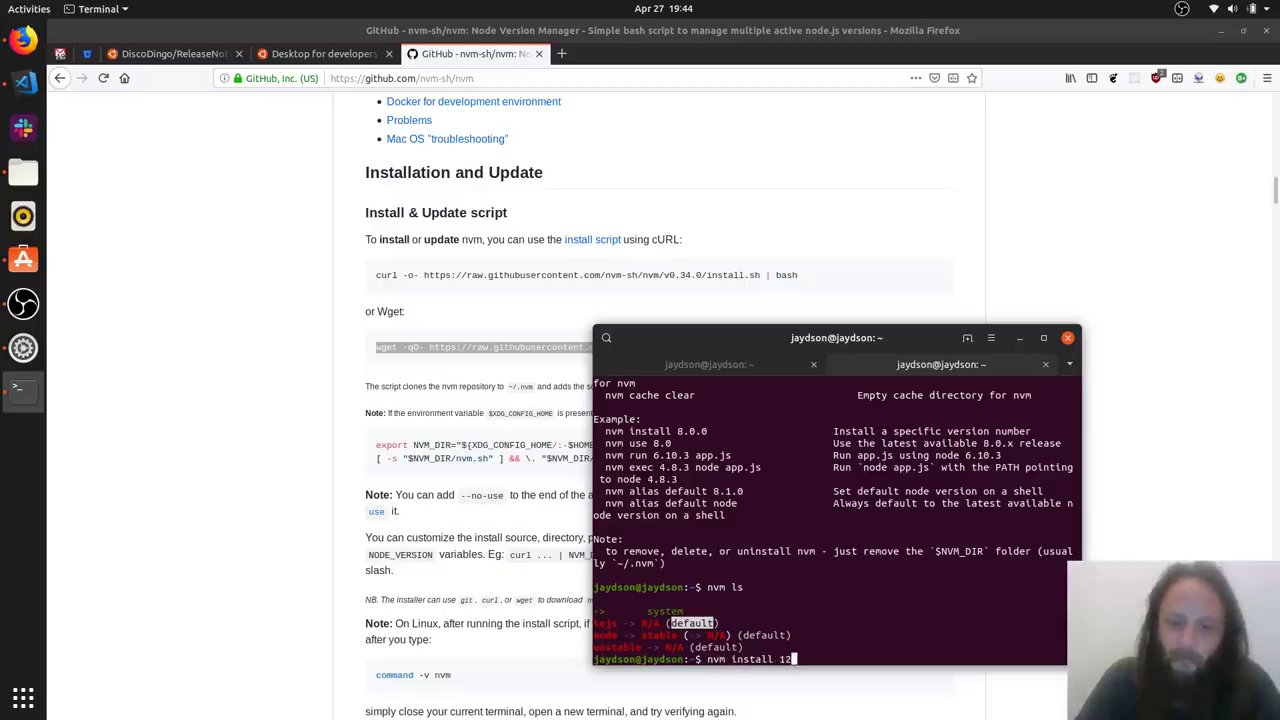
key(Return)
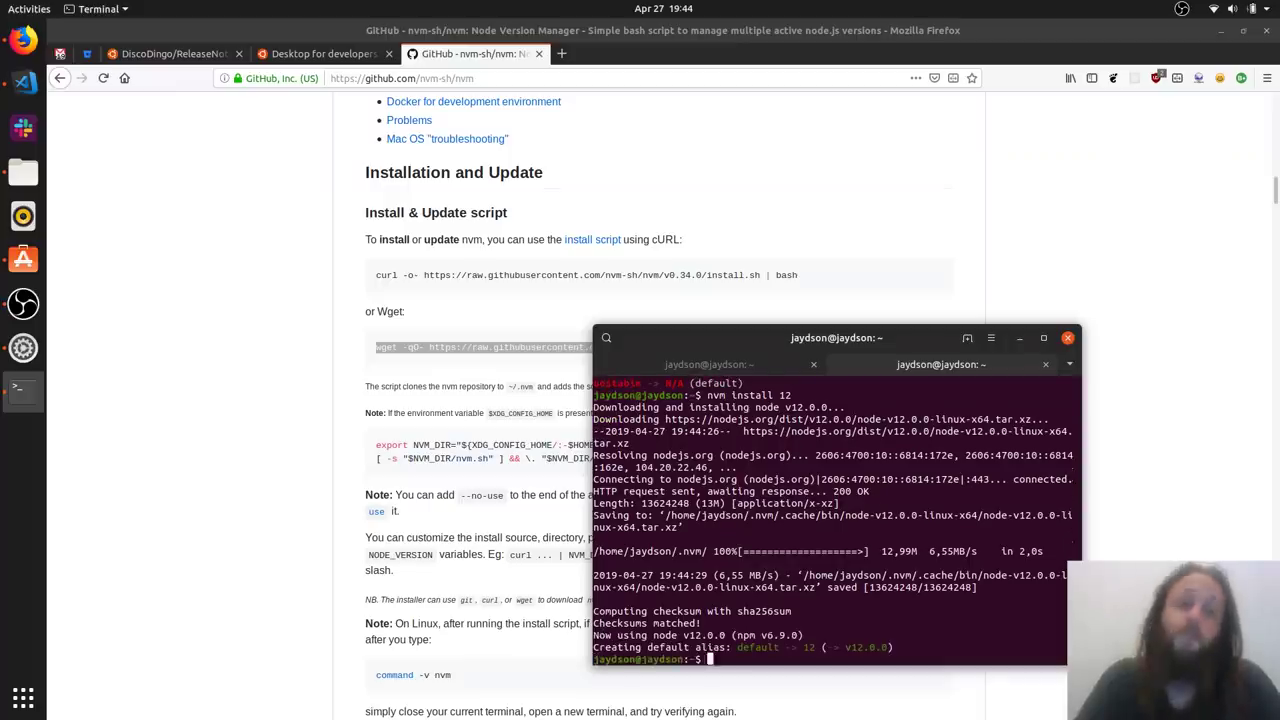
List the Node.js versions with nvm ls, repeating it in a maximized and cleared Terminal window
text(nvm ls)
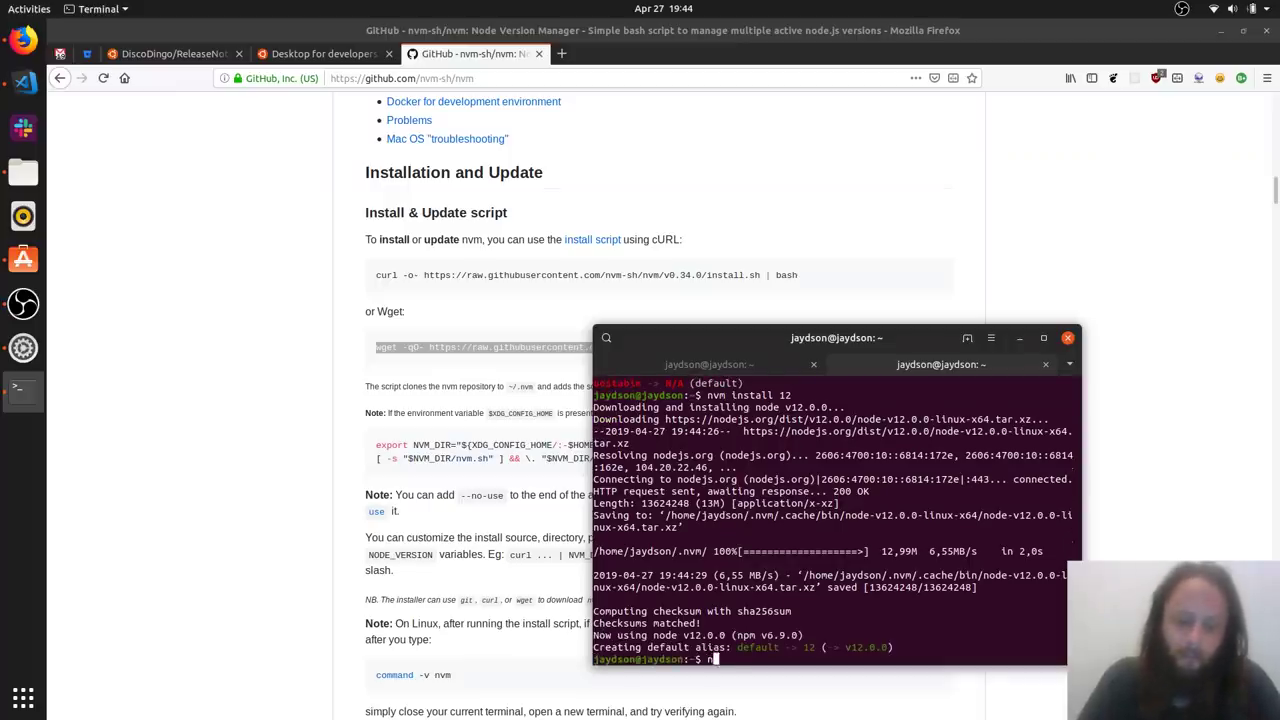
key(Return)
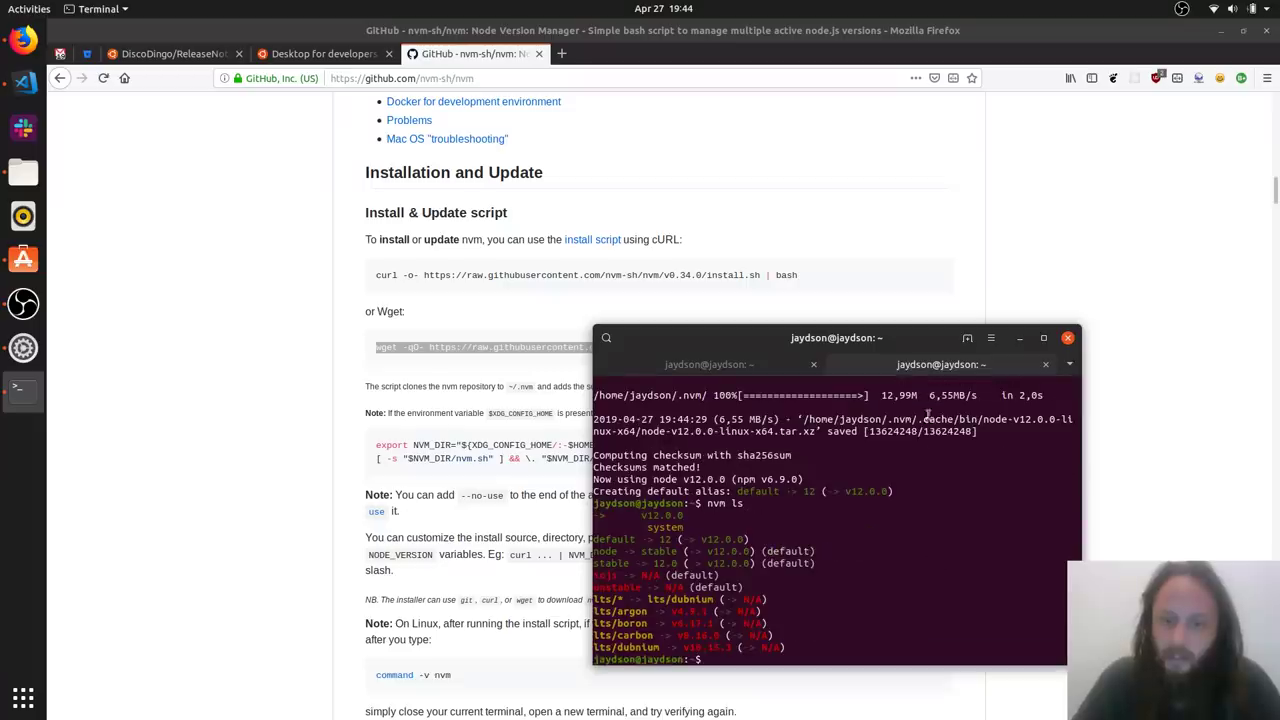
double_click(912, 345)
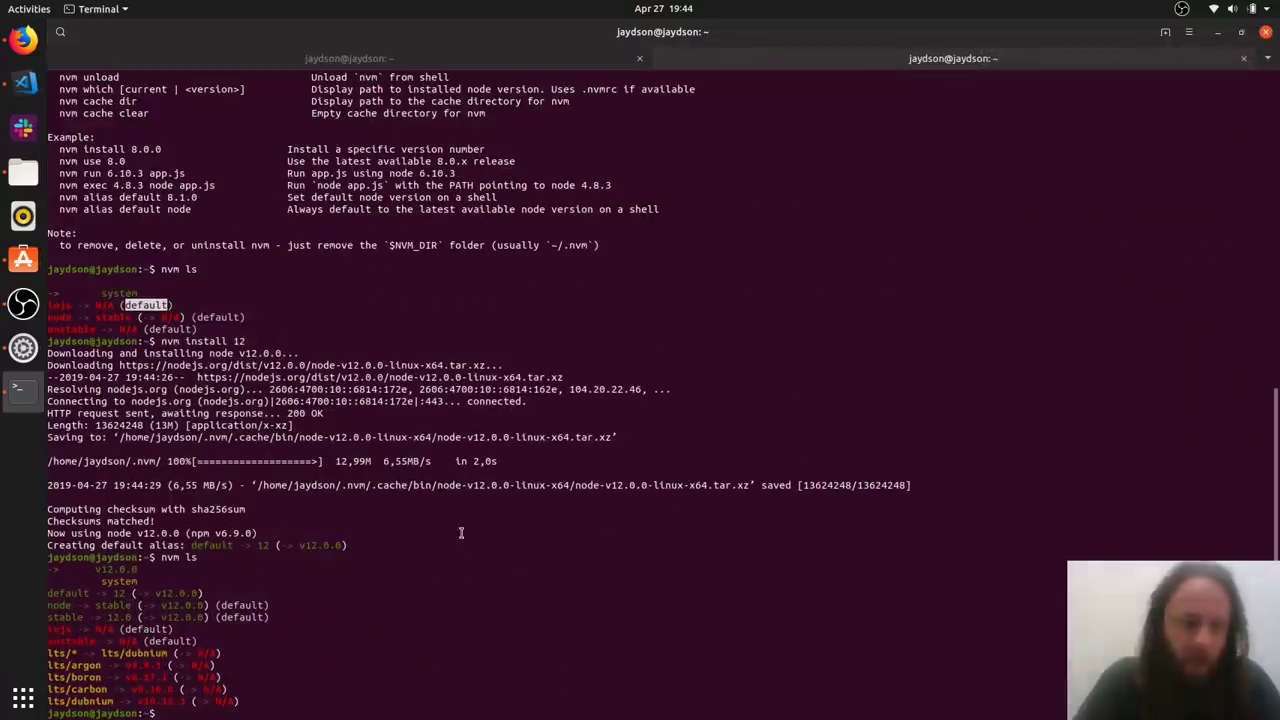
key(ctrl+l)
text(nvm ls)
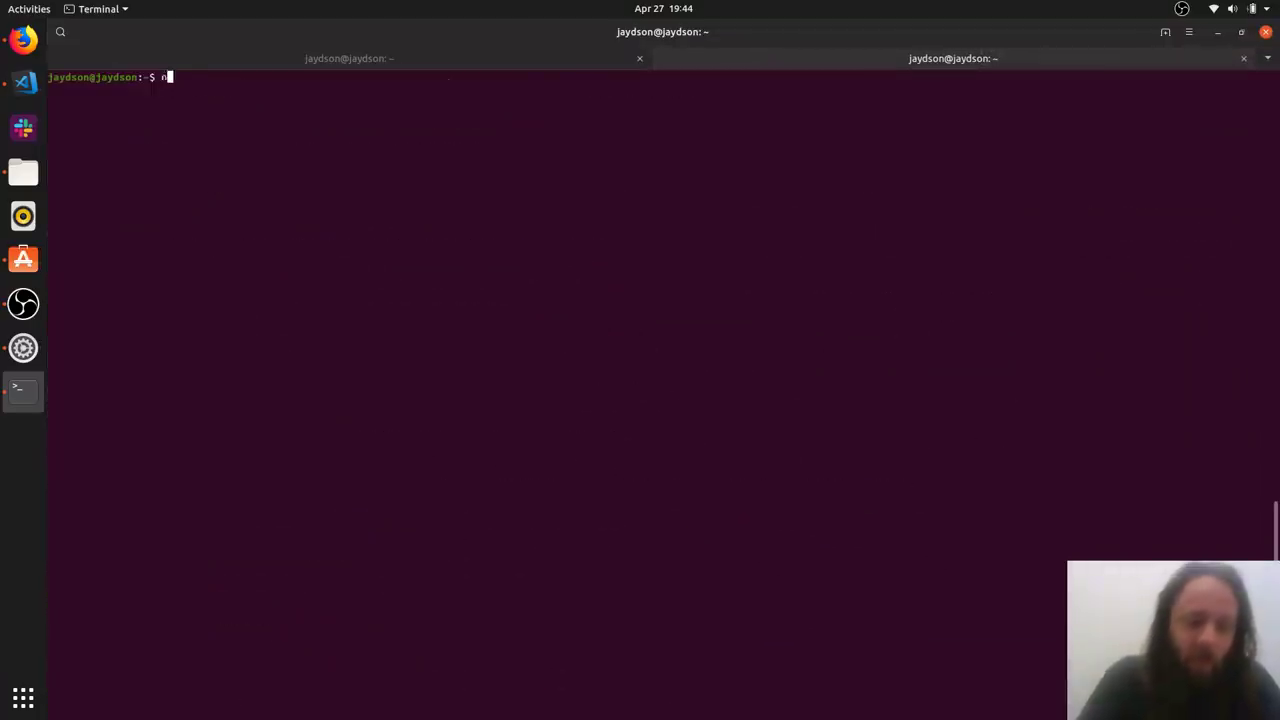
key(Return)
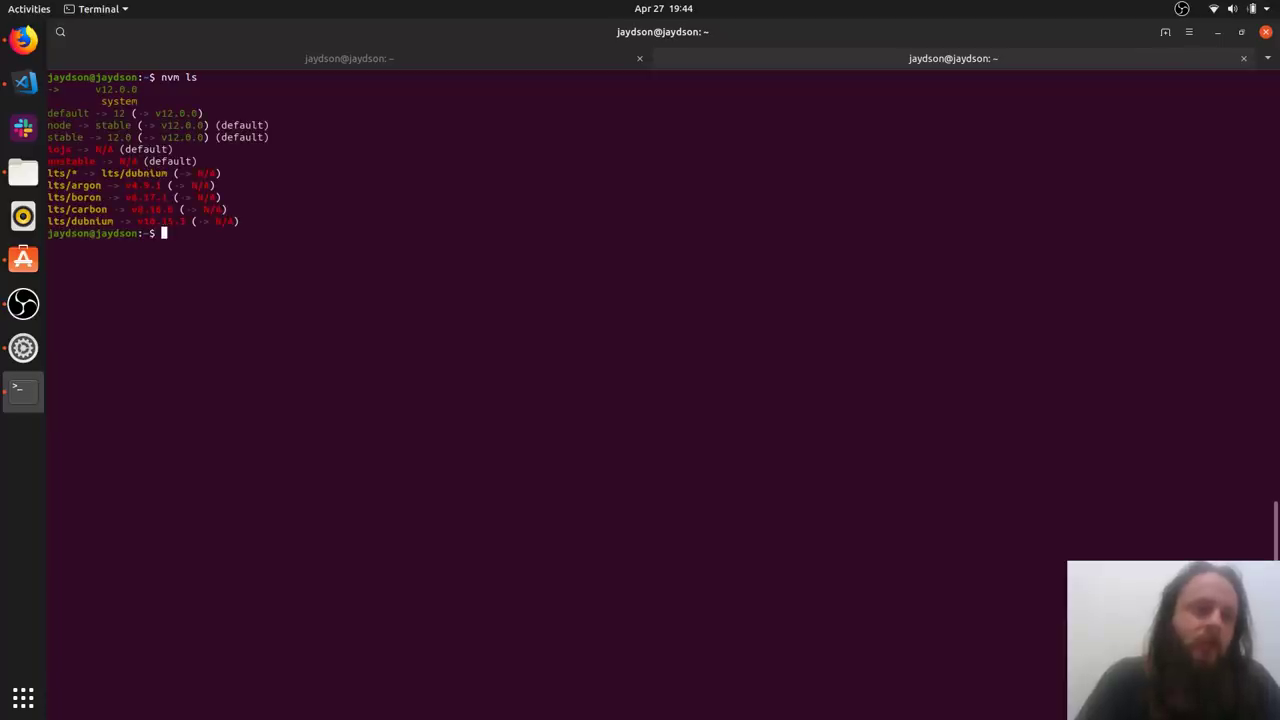
Activate Node.js 12 with nvm use 12 and display the Node.js options with node --help
text(nvm use)
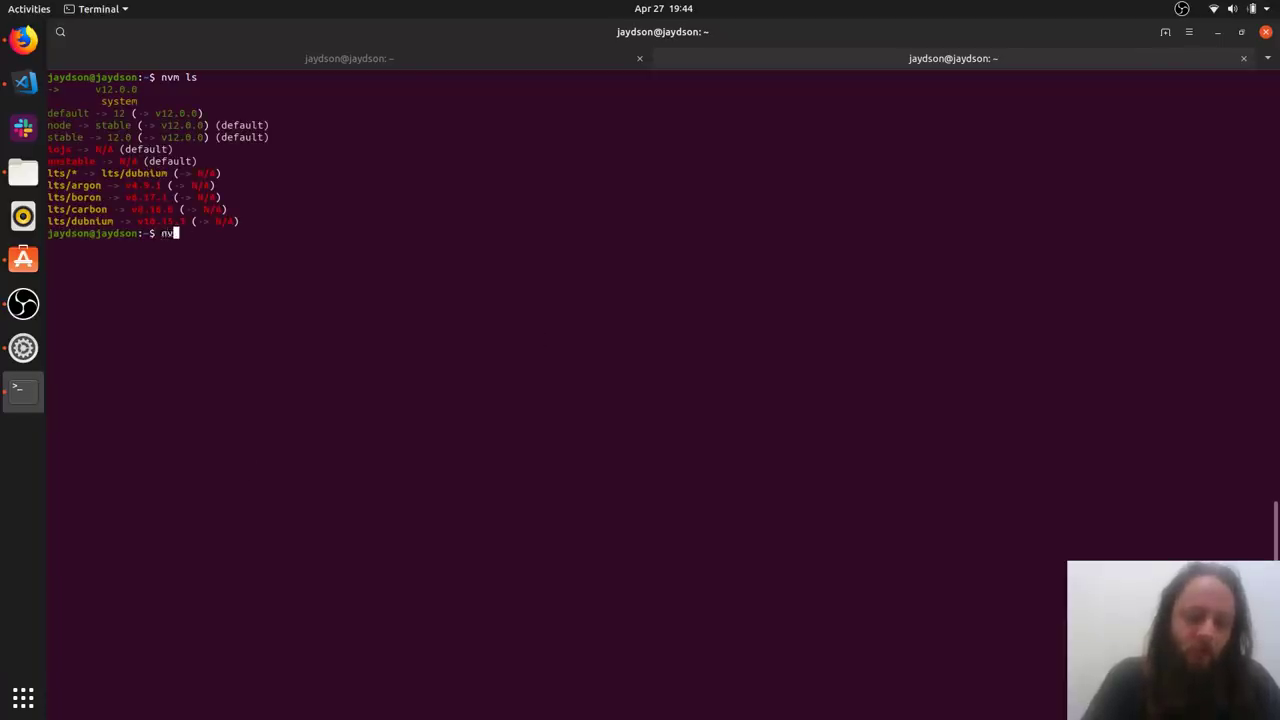
text( 12)
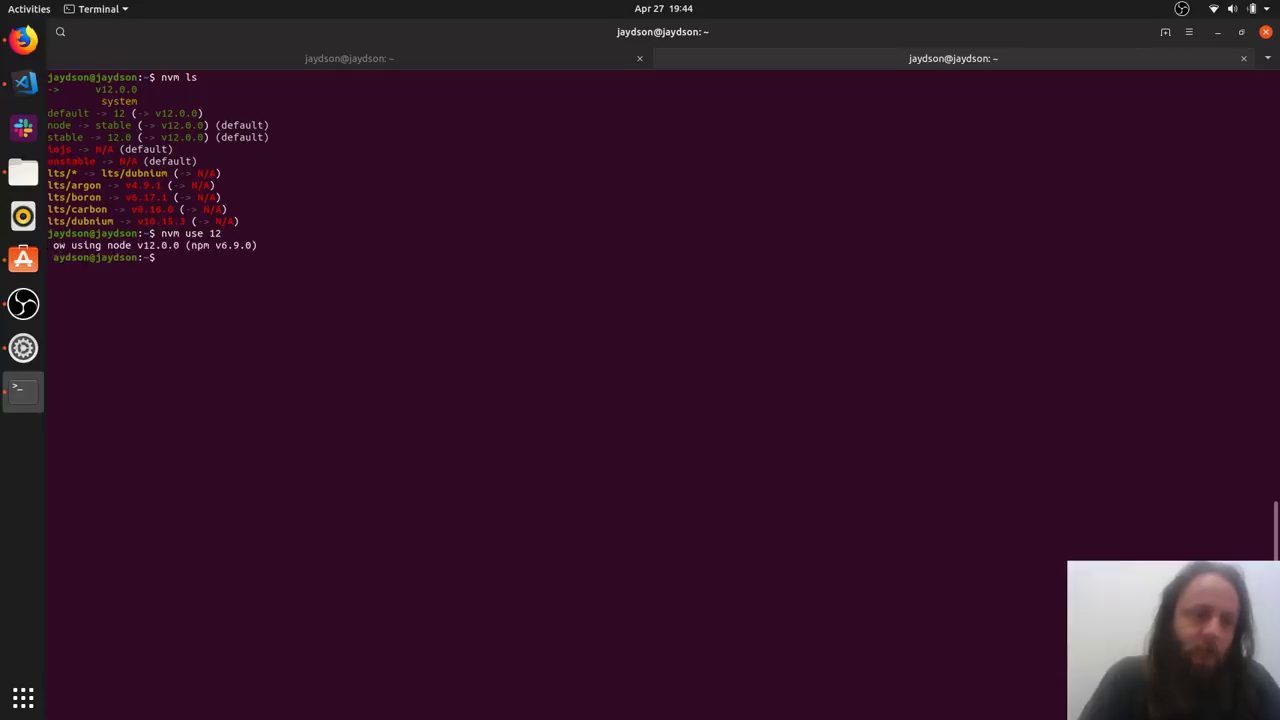
text(node --)
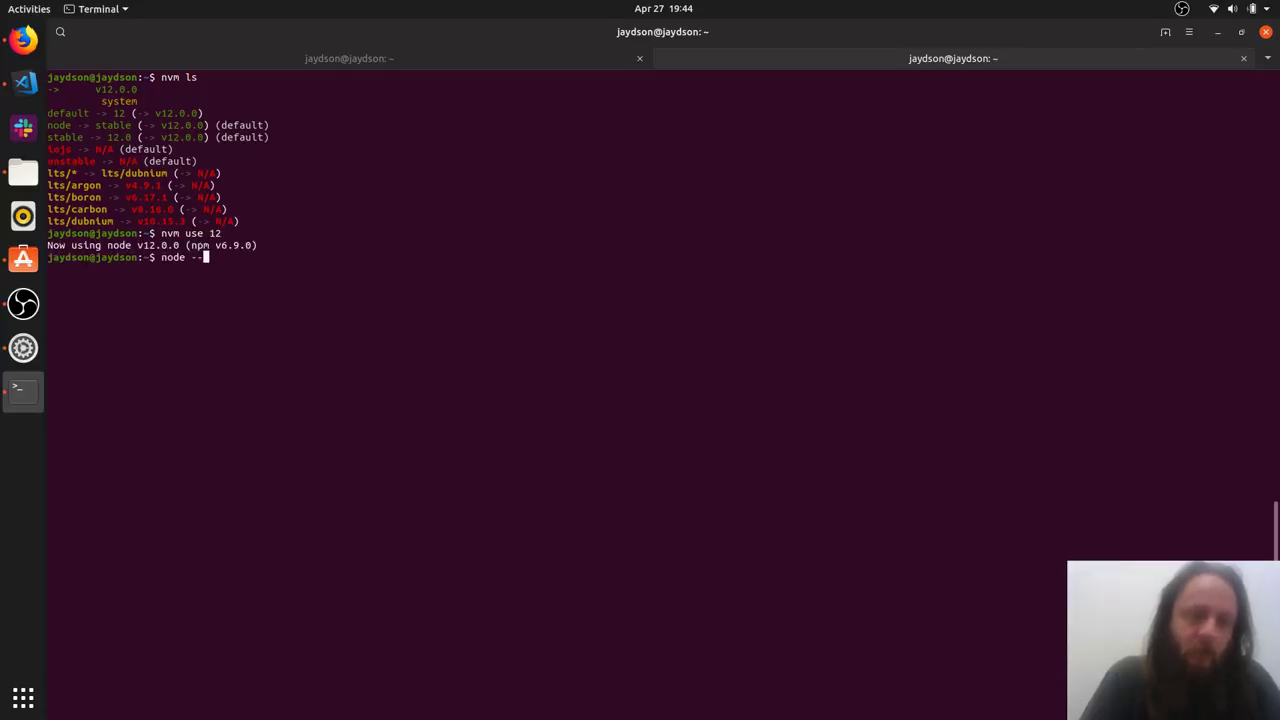
text(help)
key(Return)
scroll(640, 390, up, 20)
Check the active Node.js version with node -v and clear the Terminal output
text(nov)
key(BackSpace)
text(de -v)
key(Return)
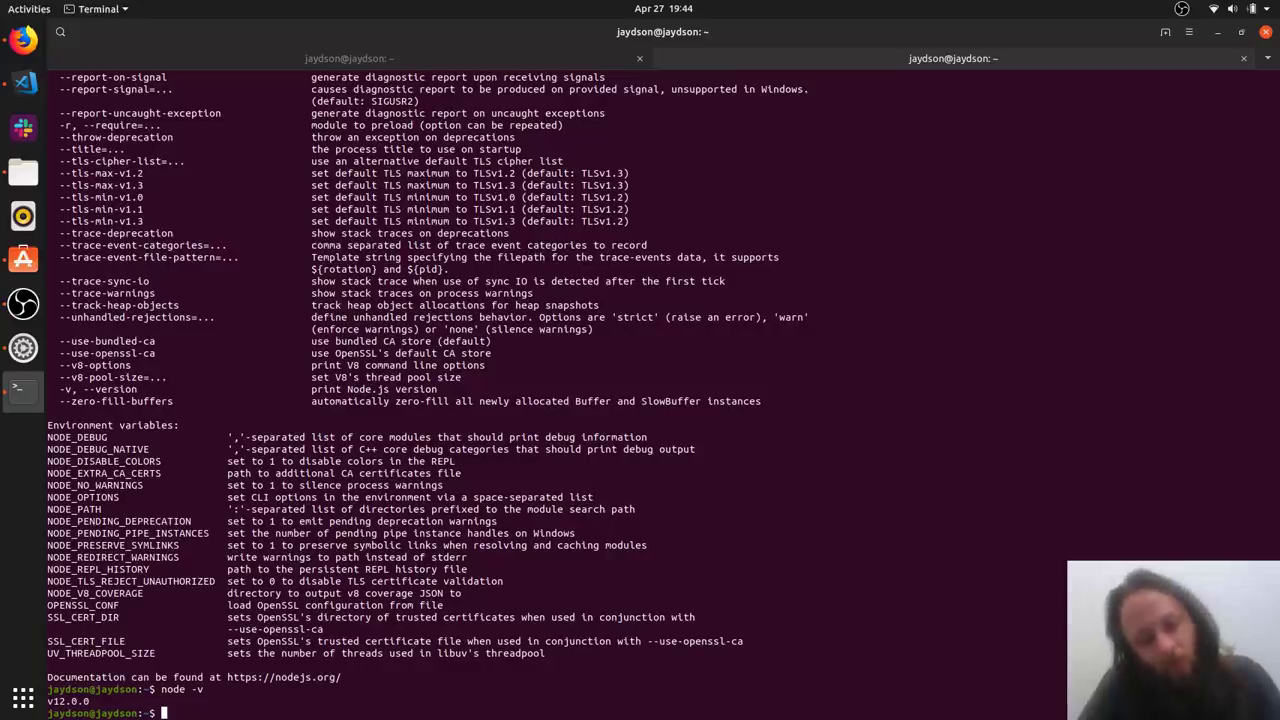
key(ctrl+c)
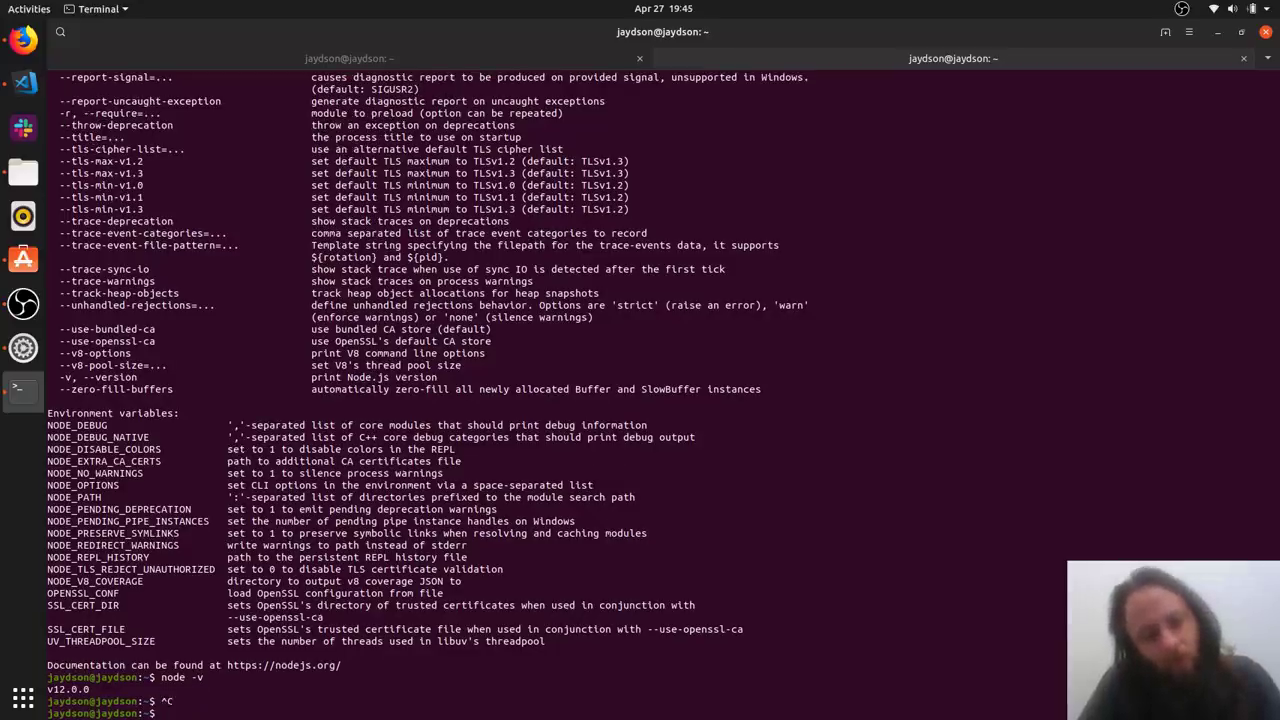
key(ctrl+l)
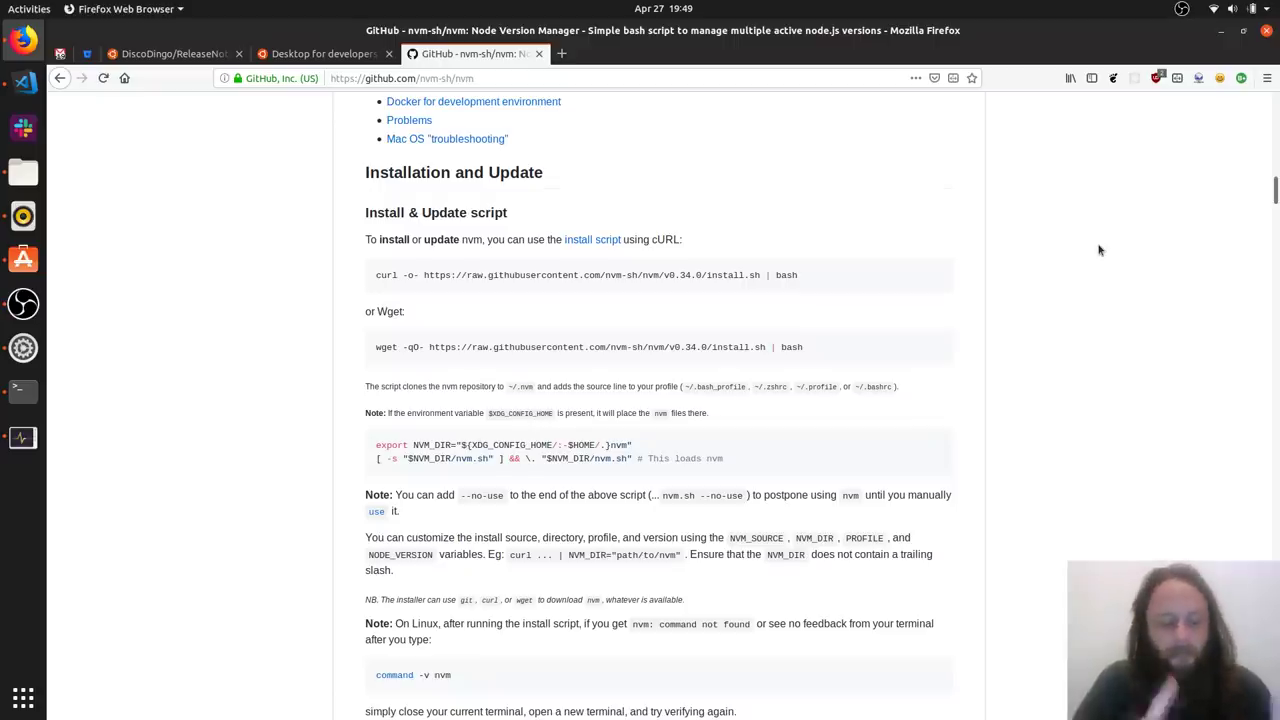
Switch to System Monitor to examine the CPU, memory and network history, and return to Firefox
key(alt+Tab)
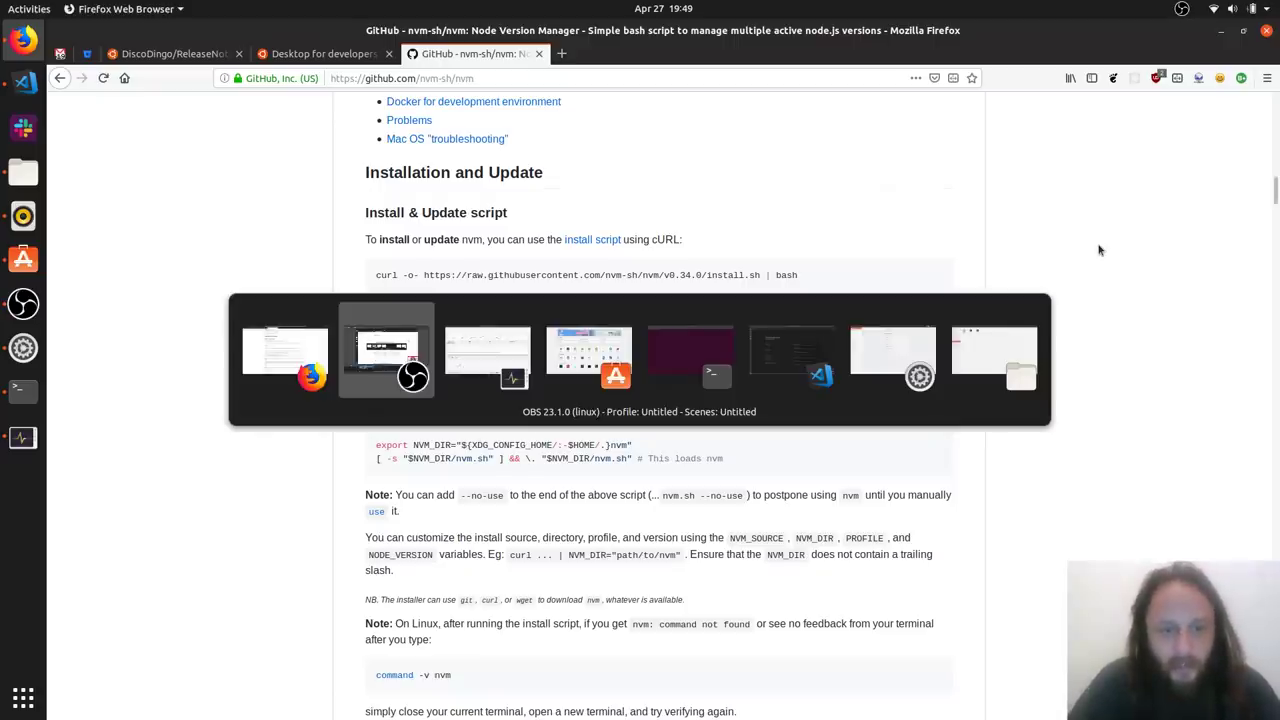
key(alt+Tab)
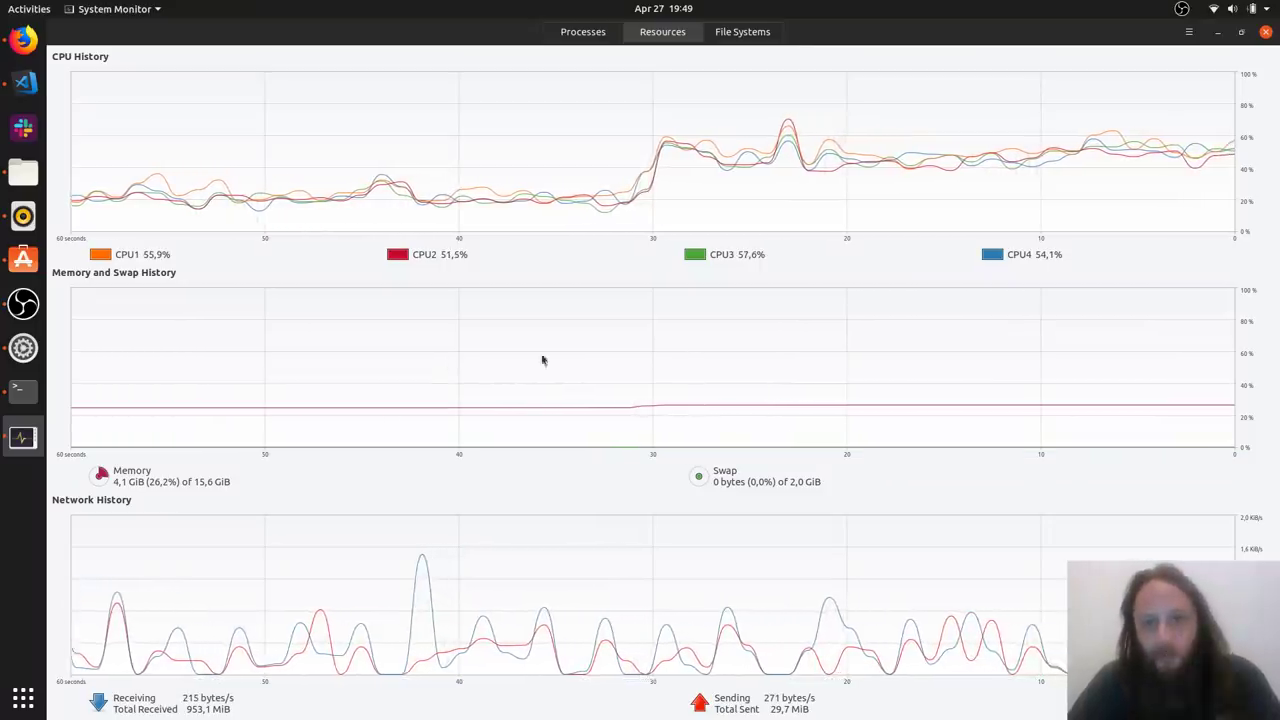
key(alt+Tab)
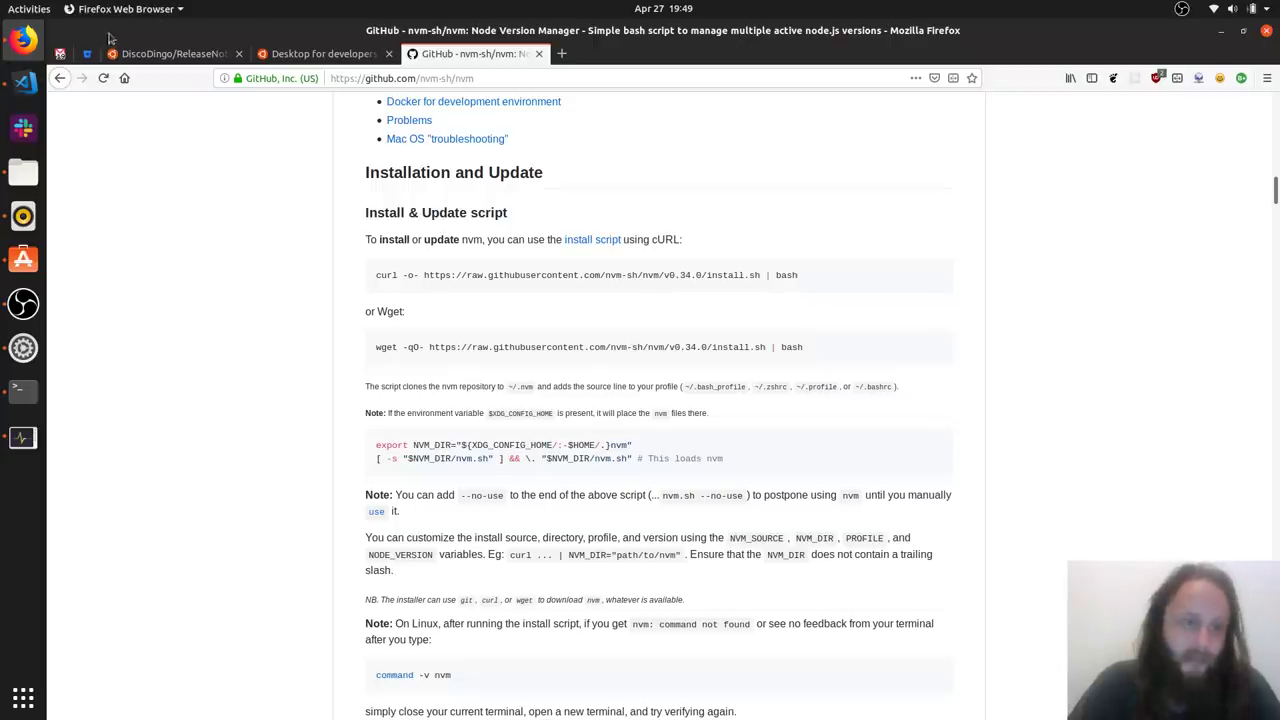
Cycle through the open application windows and bring Visual Studio Code with its Welcome page to the front
key(alt+Tab)
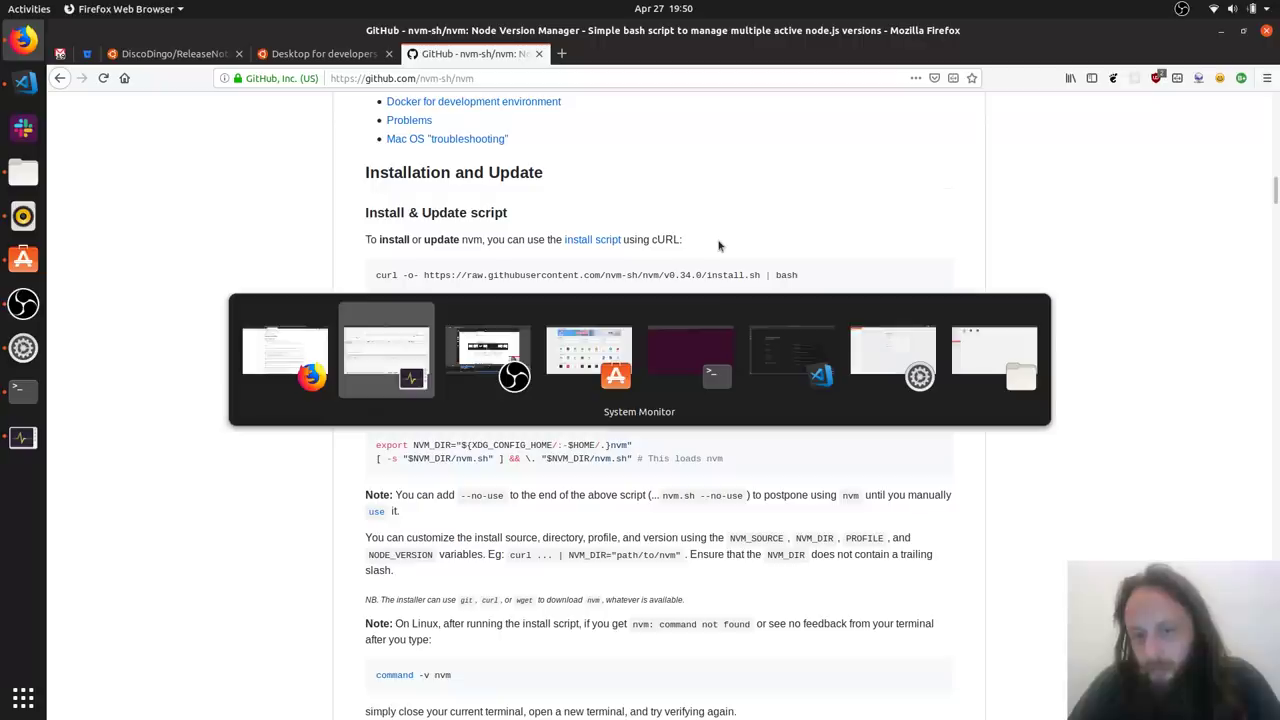
key(alt+Tab)
key(alt+Tab)
key(alt+Tab)
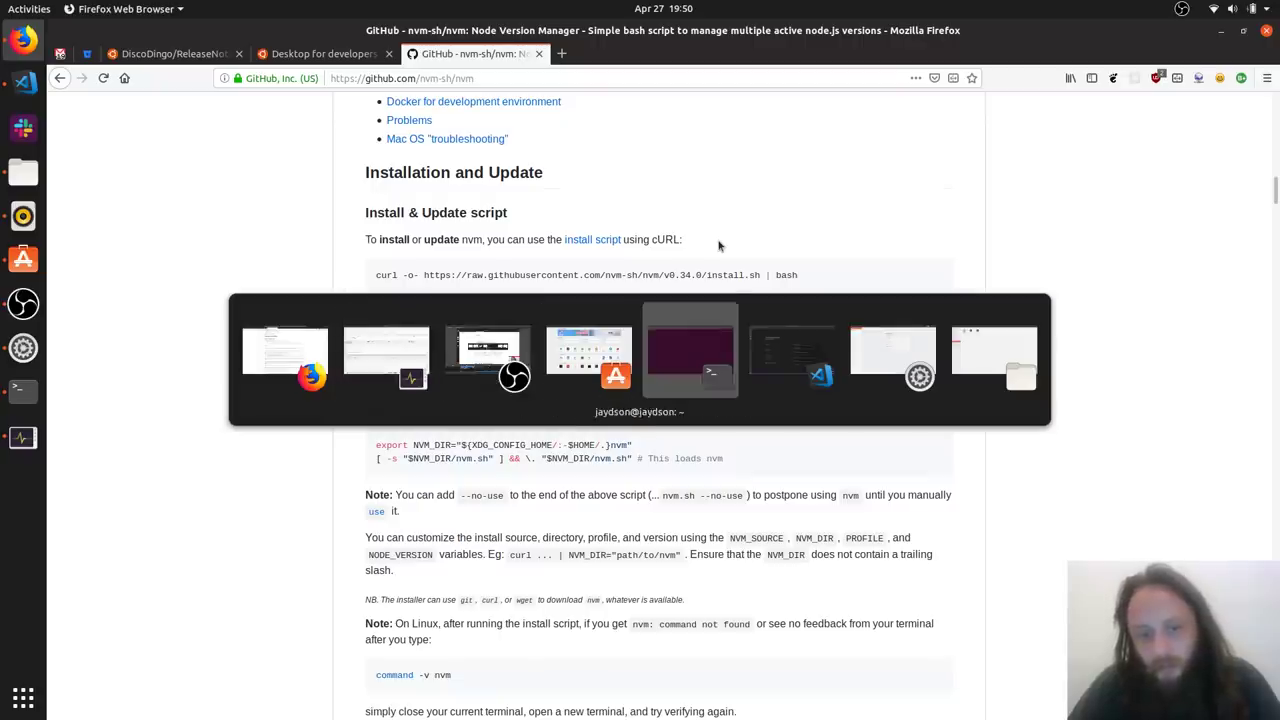
key(alt+Tab)
key(alt+Tab)
key(alt+Tab)
key(alt+Tab)
key(alt+Tab)
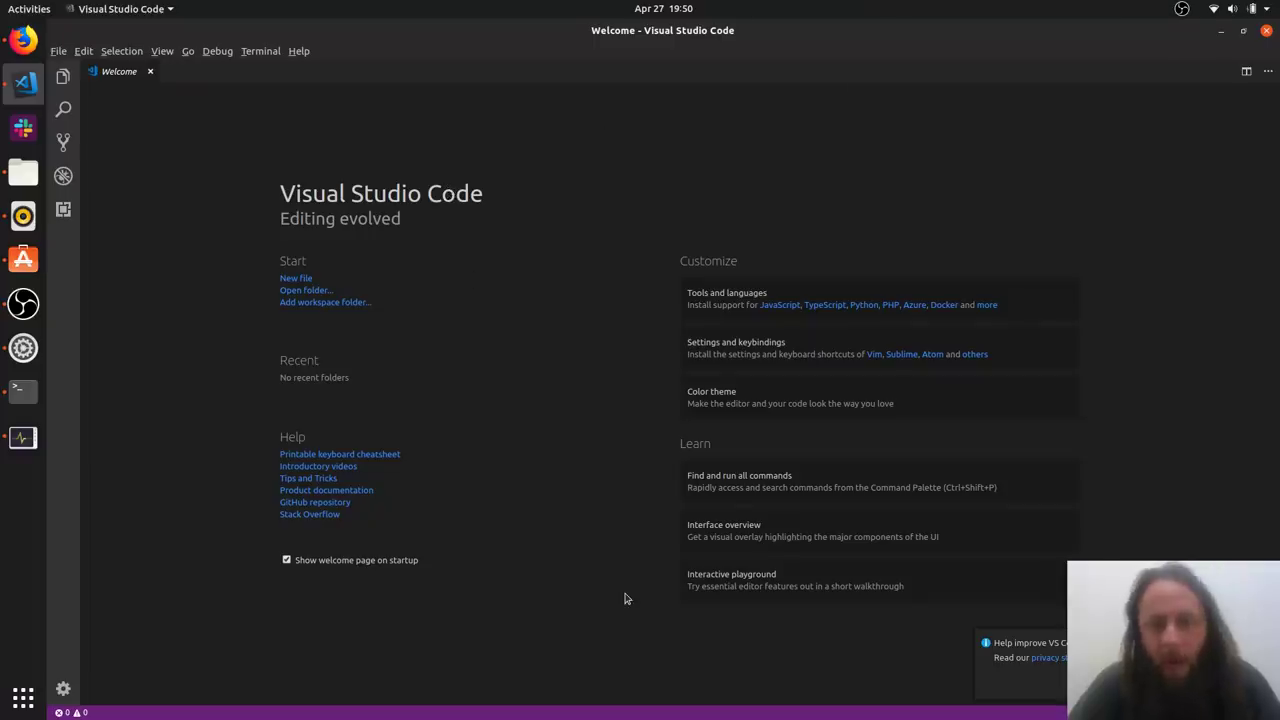
Switch back to System Monitor and examine the resource graphs while the applications are open
key(alt+Tab)
key(alt+Tab)
key(alt+Tab)
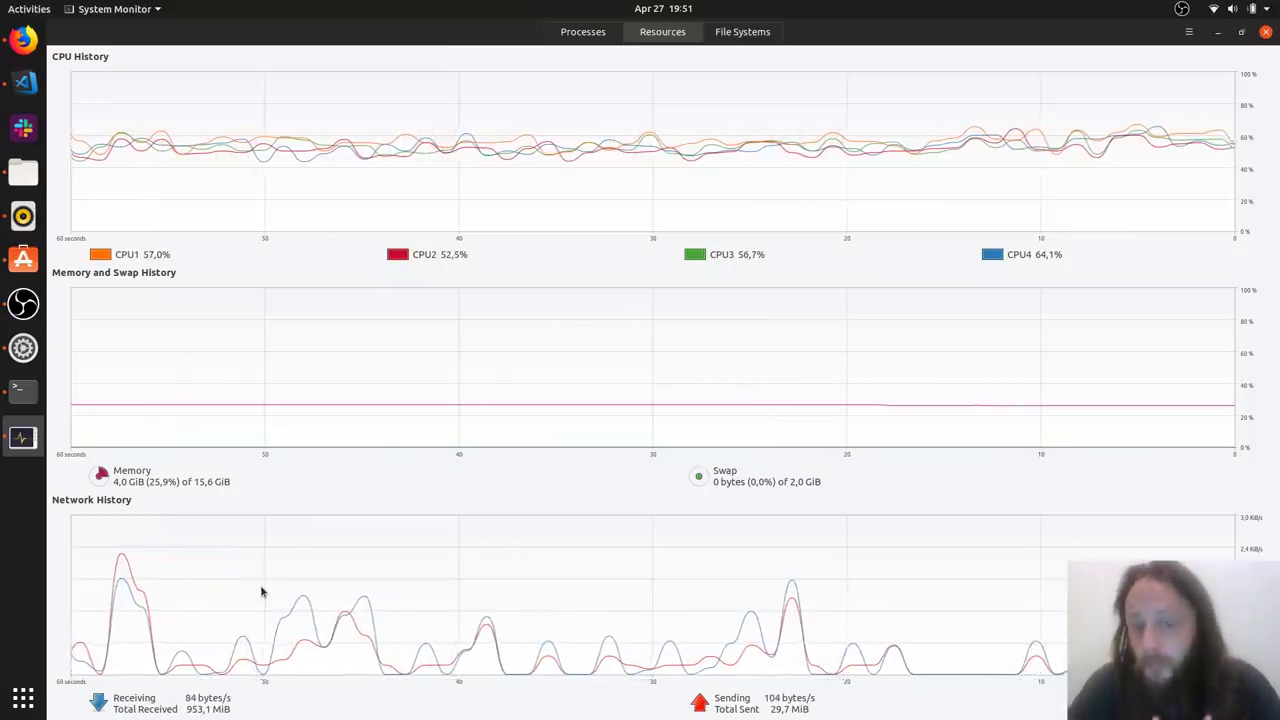
Switch to Ubuntu Software, browse the Communication & News category and return to the main overview
key(alt+Tab)
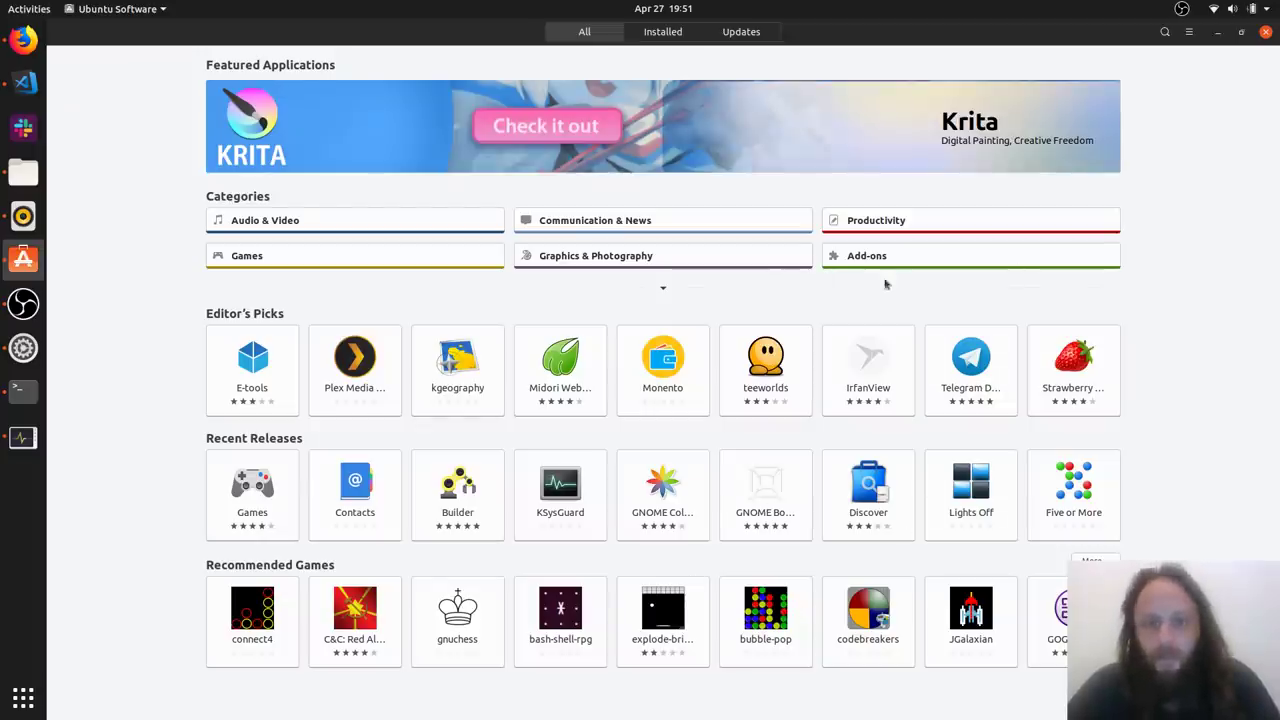
click(593, 224)
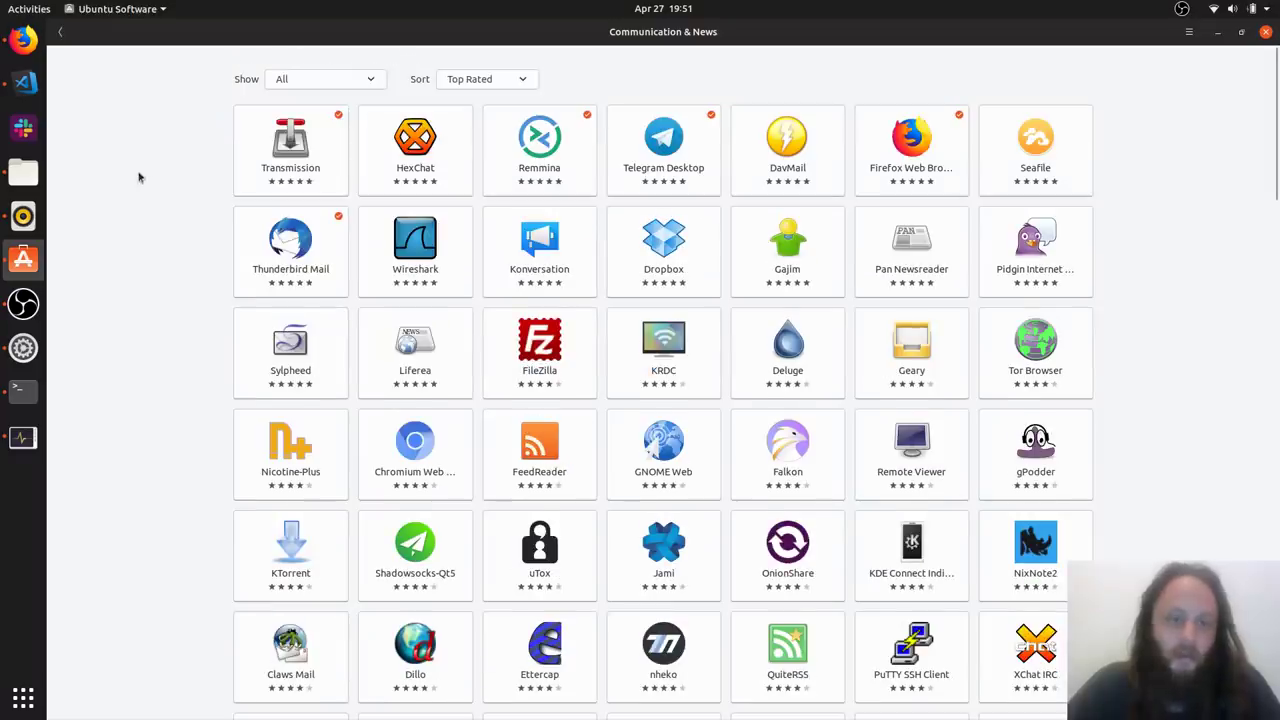
scroll(717, 421, down, 10)
scroll(717, 421, up, 10)
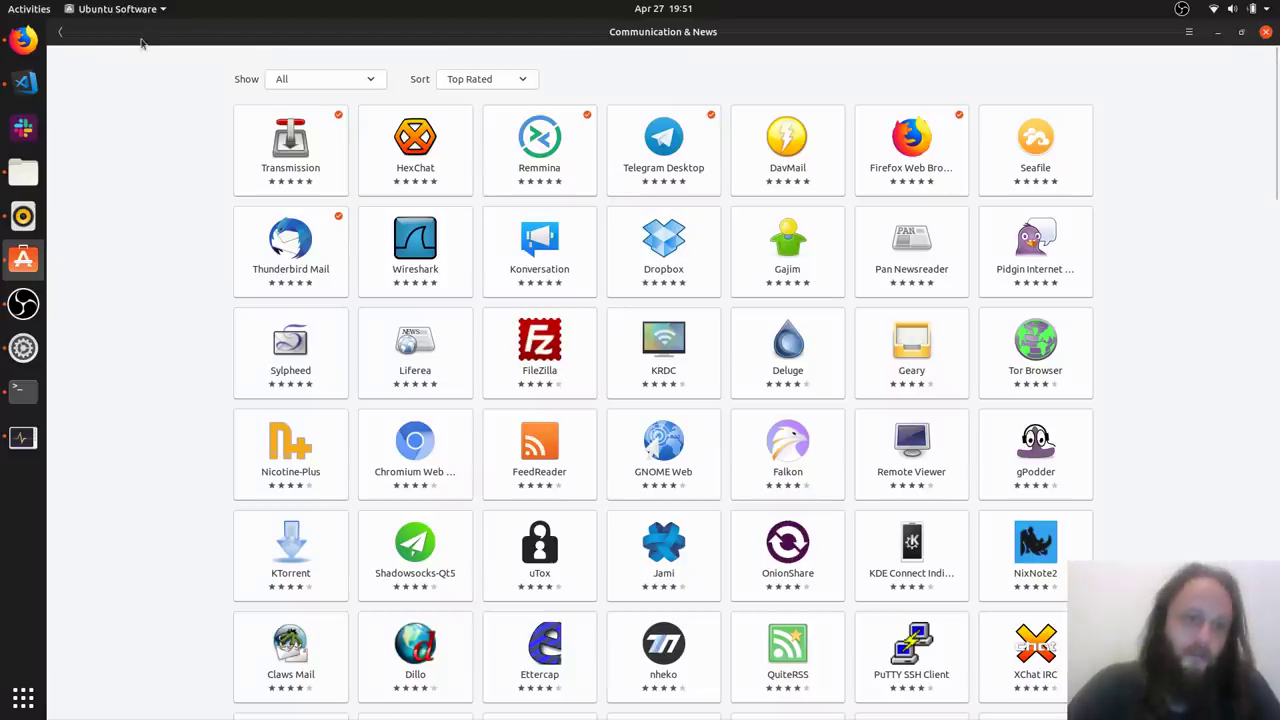
click(66, 35)
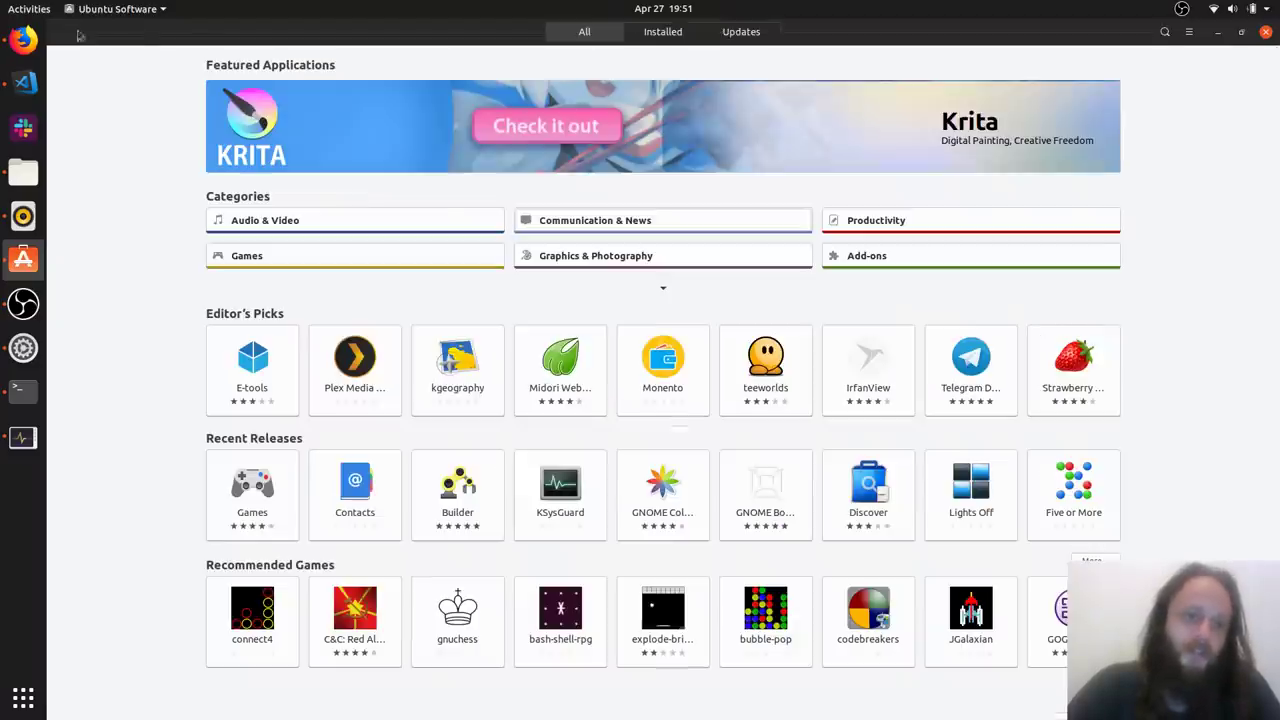
Check the available software updates and look through the list of installed applications in Ubuntu Software
click(727, 36)
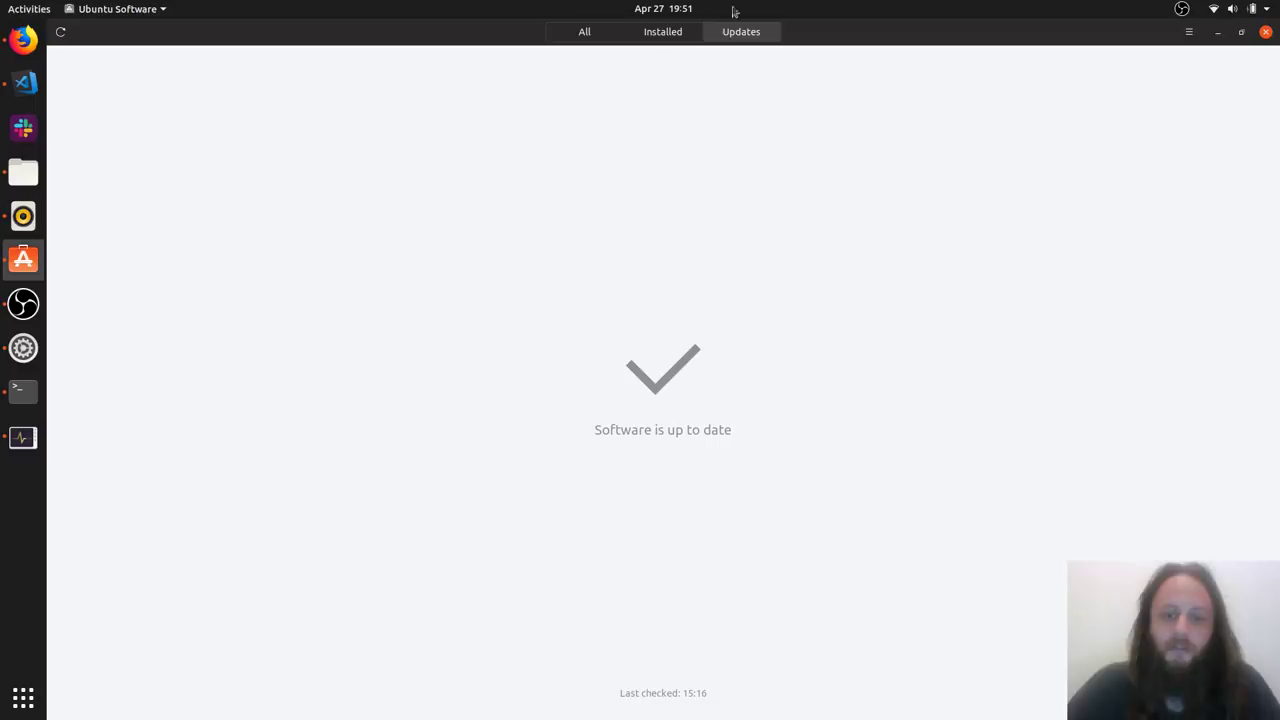
click(663, 32)
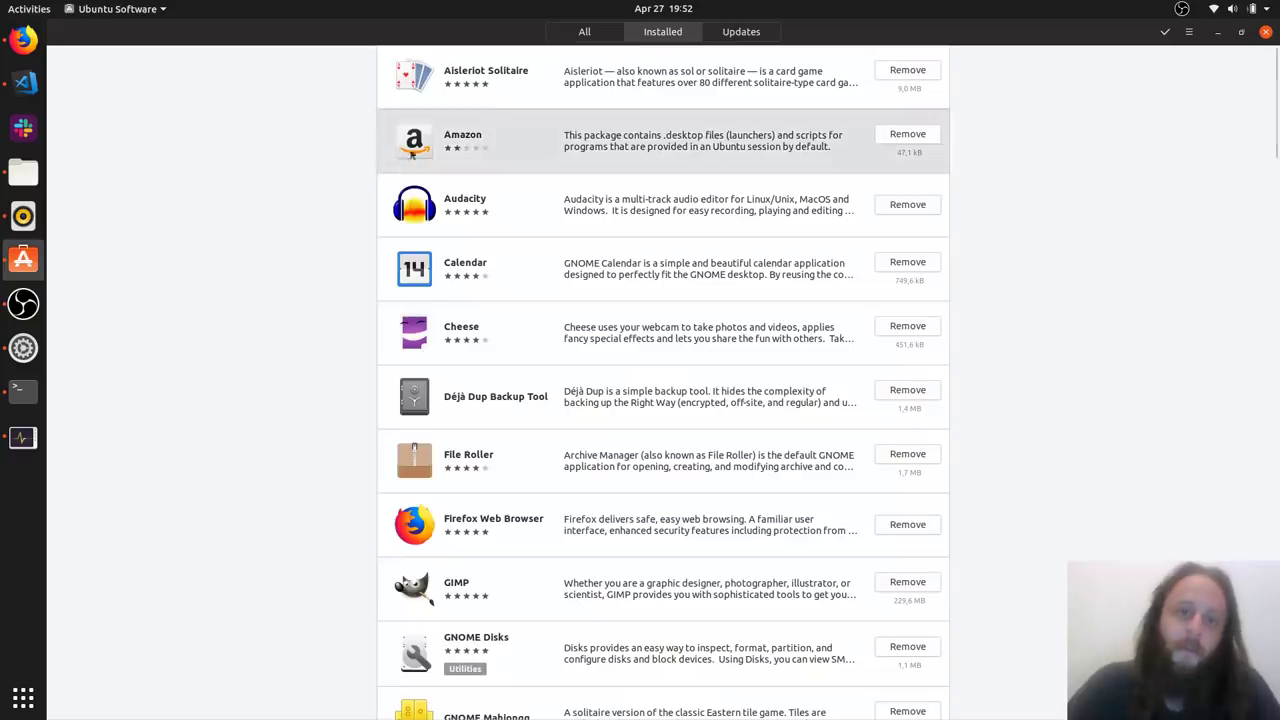
scroll(586, 368, down, 20)
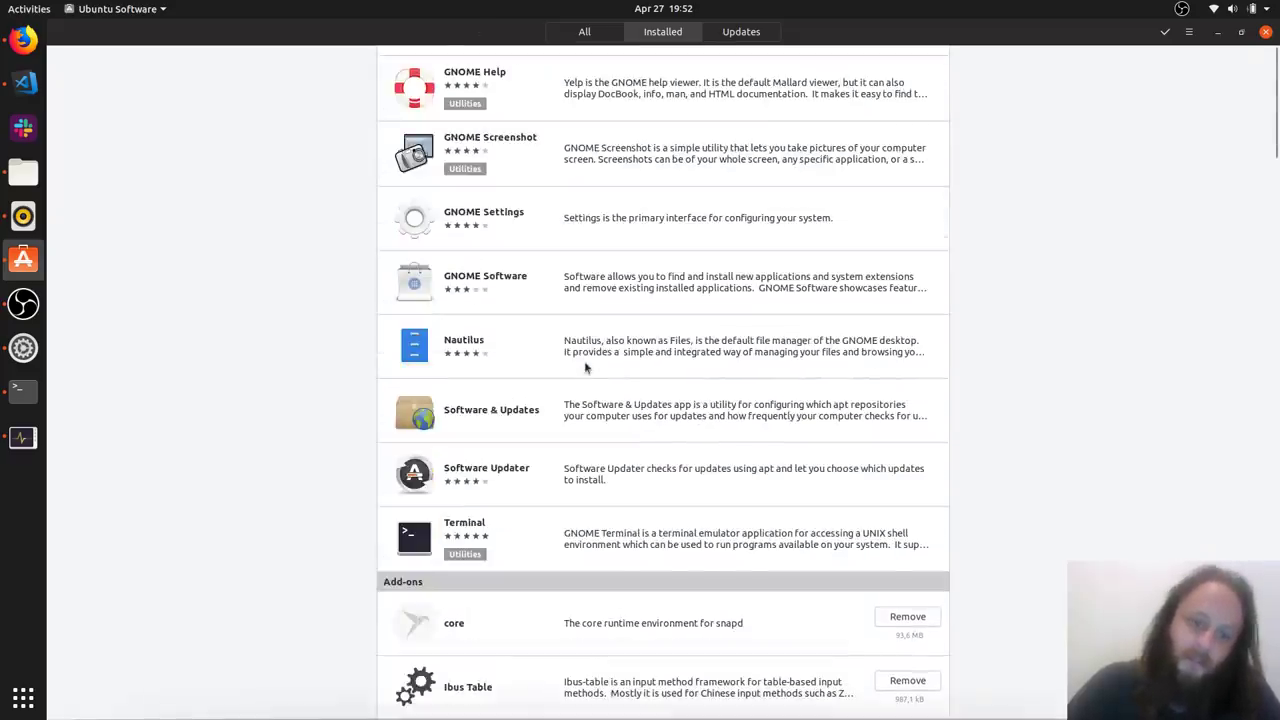
scroll(586, 368, up, 15)
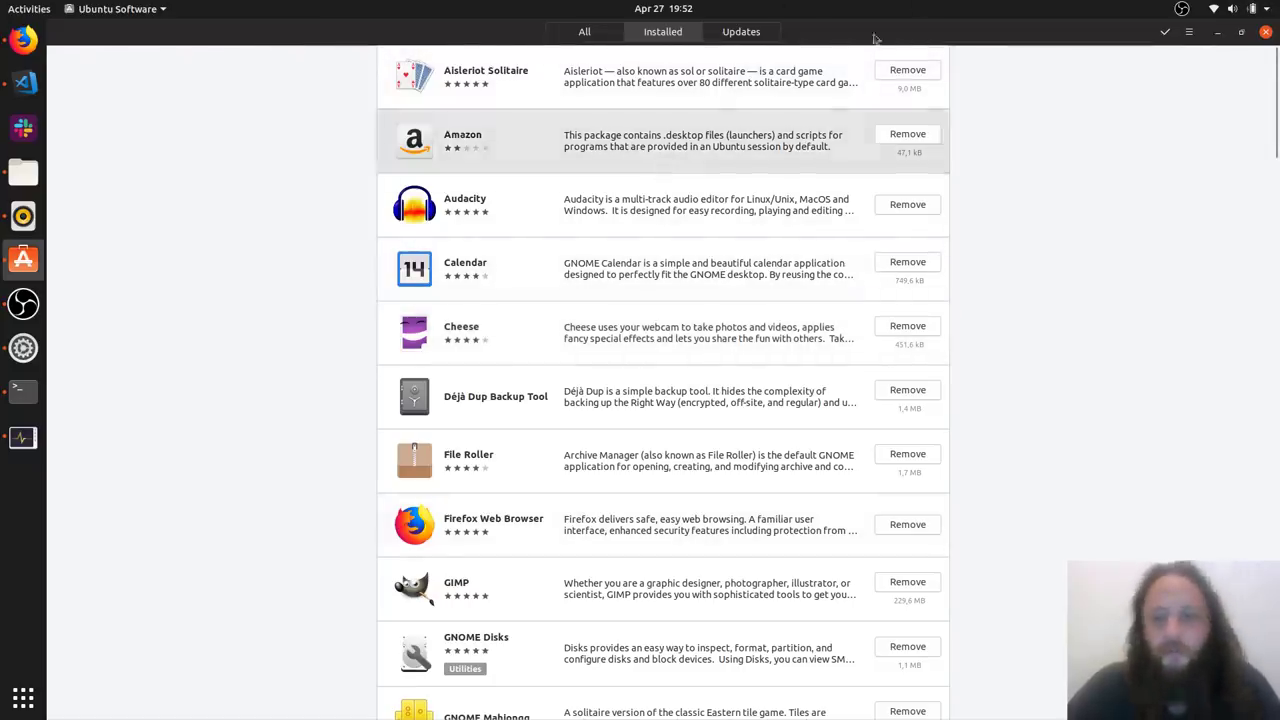
scroll(422, 445, down, 15)
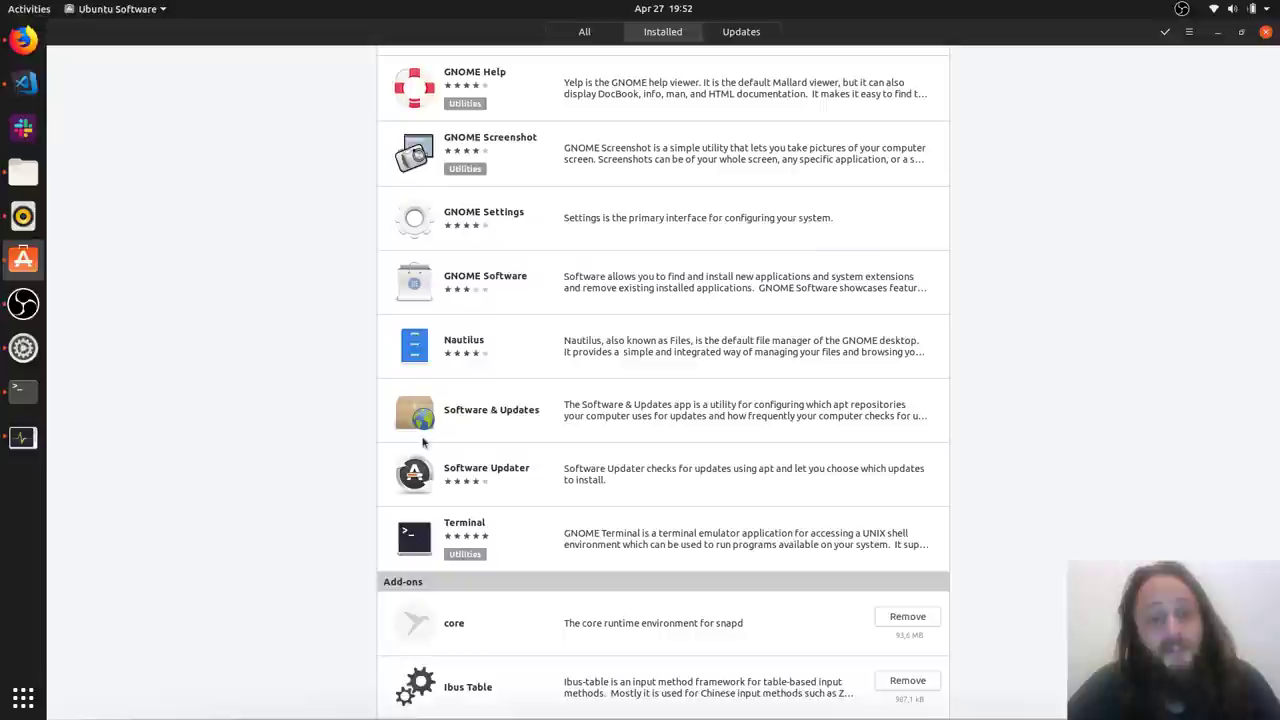
scroll(422, 443, up, 15)
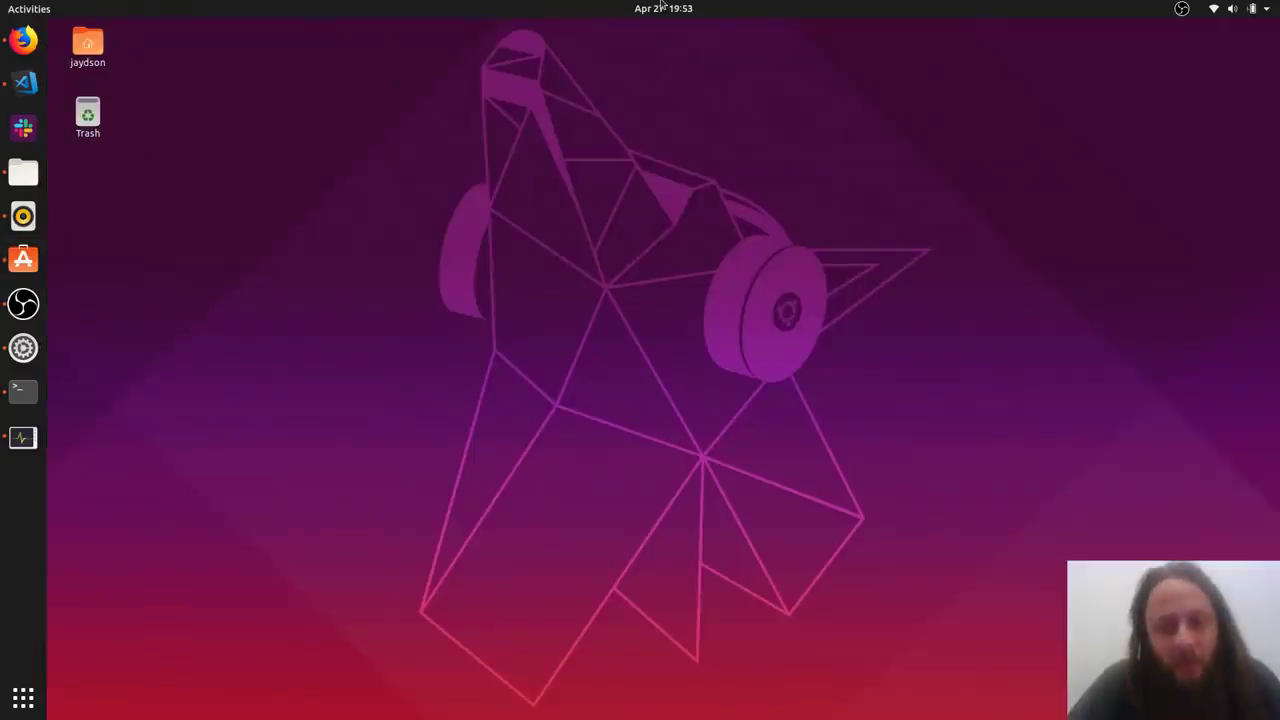
View the desktop's calendar and notifications, close them and open the system menu with volume, network and power controls
click(661, 7)
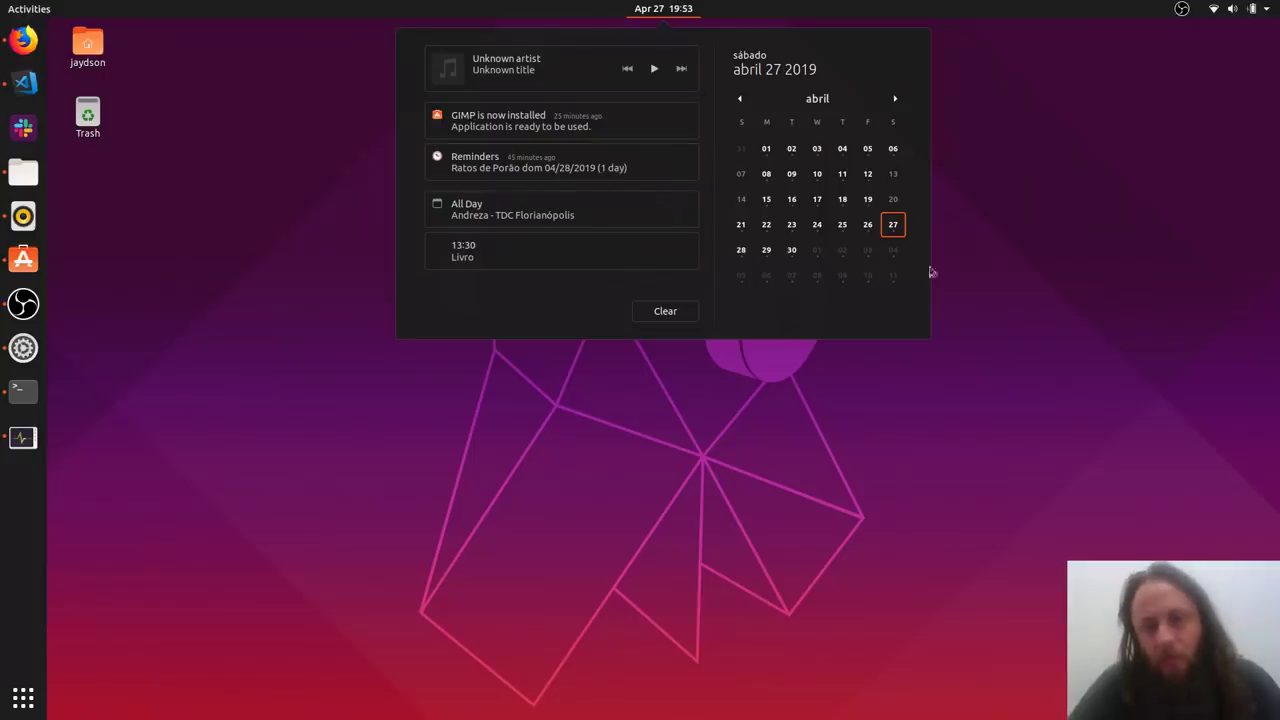
click(695, 6)
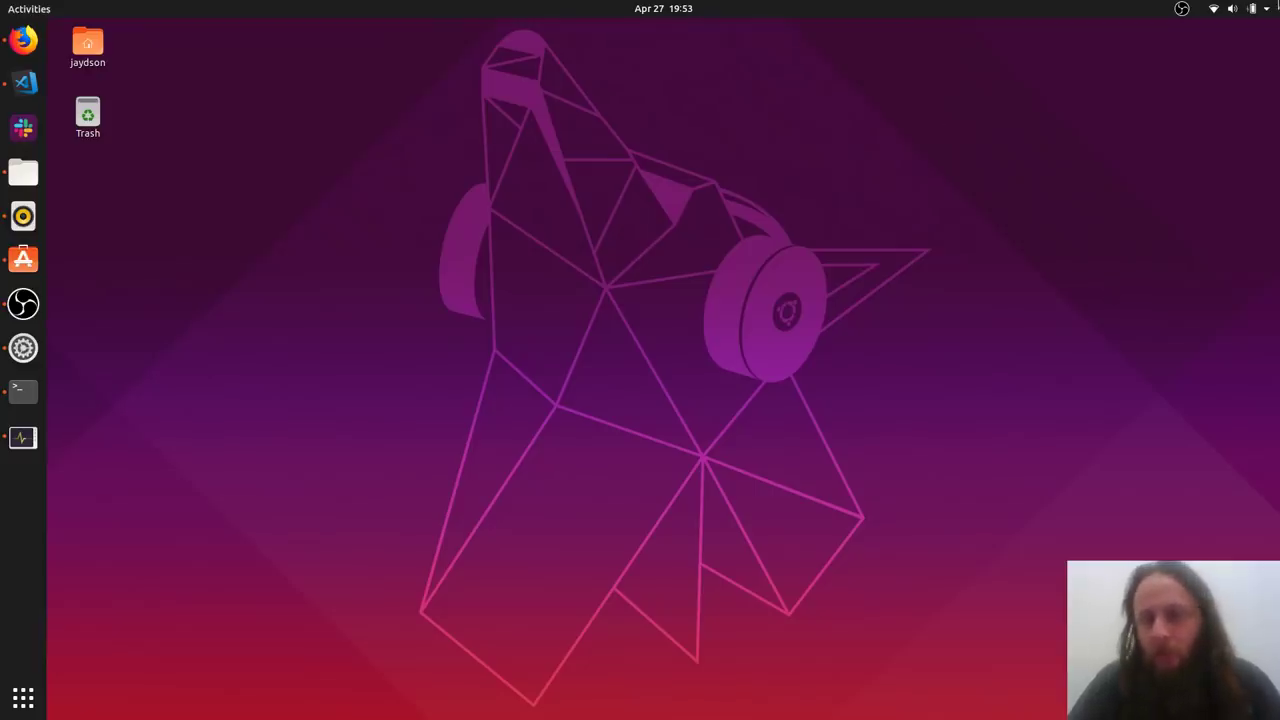
click(1277, 5)
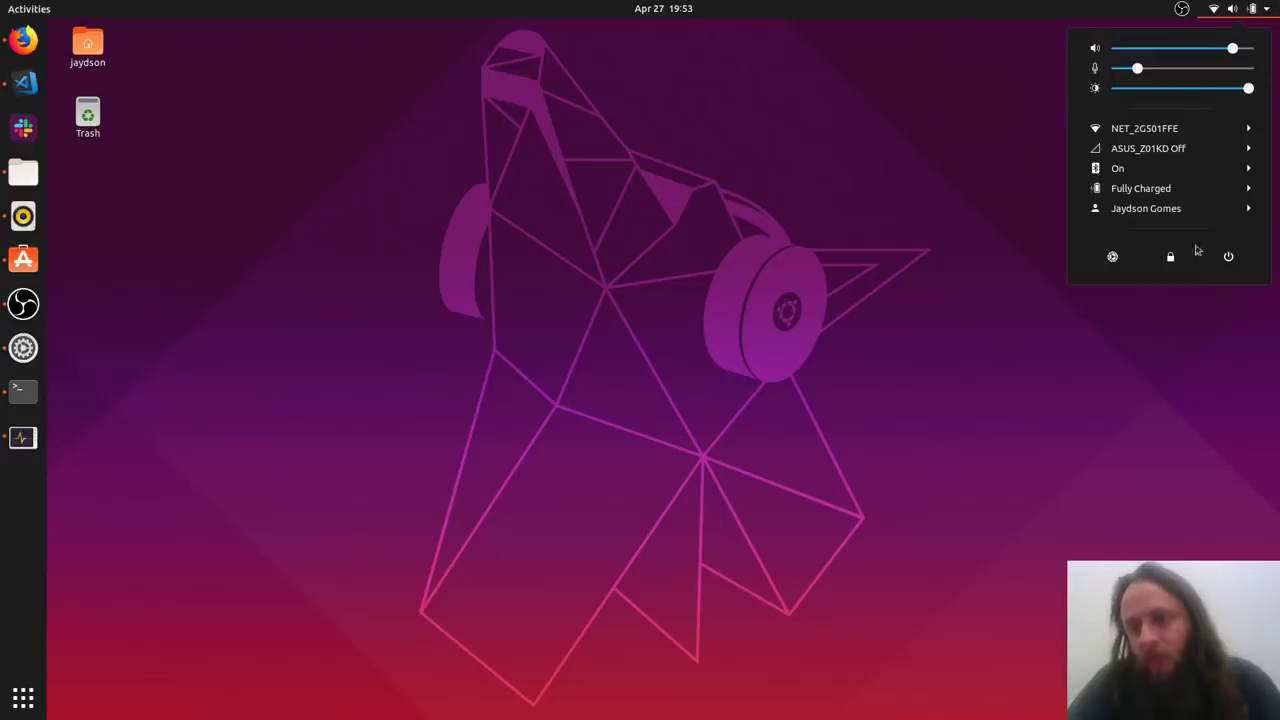
Close the system menu, switch to Settings and view the Wi-Fi and Bluetooth pages
click(1182, 8)
mouse_move(1266, 14)
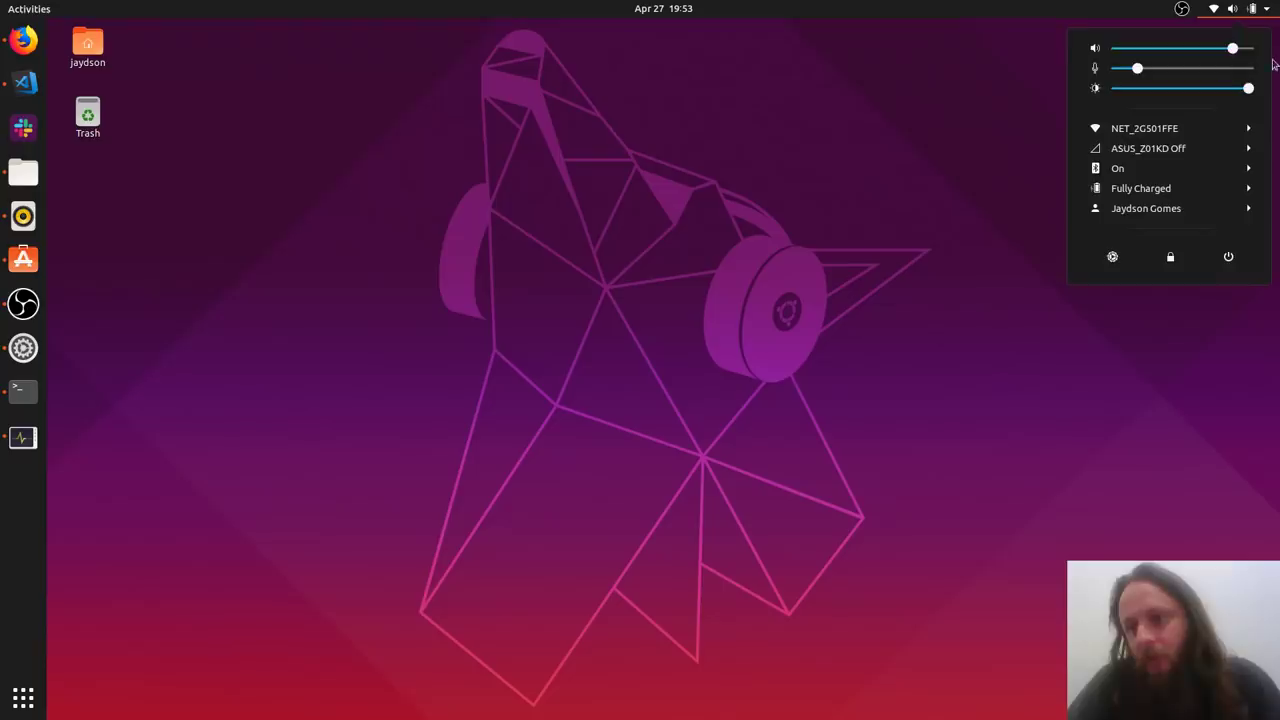
click(494, 40)
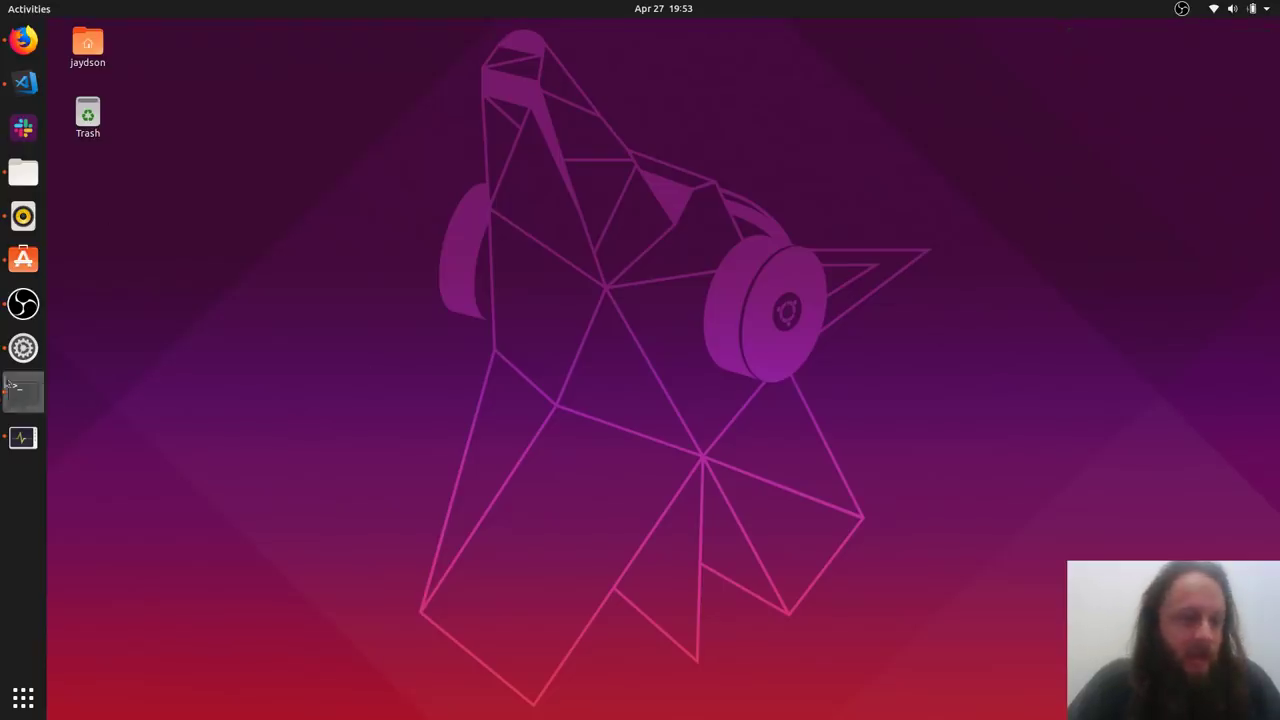
click(23, 347)
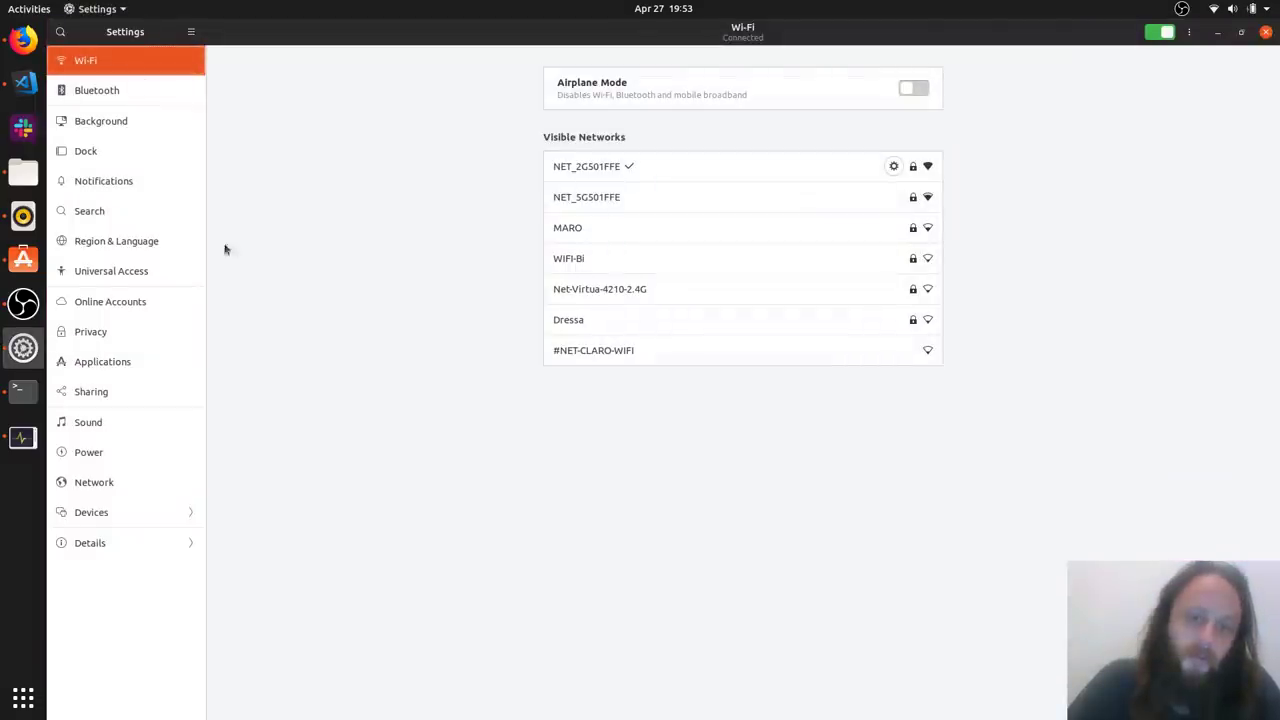
click(128, 93)
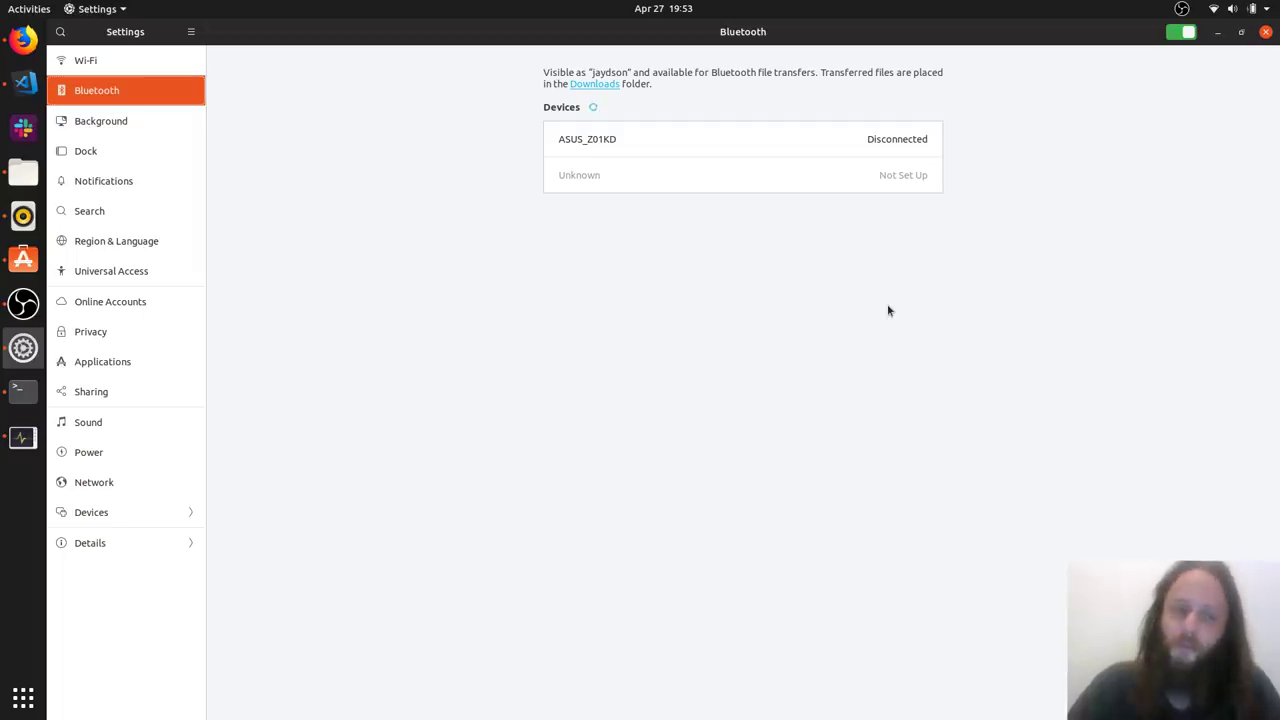
View the Background settings and compare them with the wallpaper on the desktop, returning to Settings
click(106, 132)
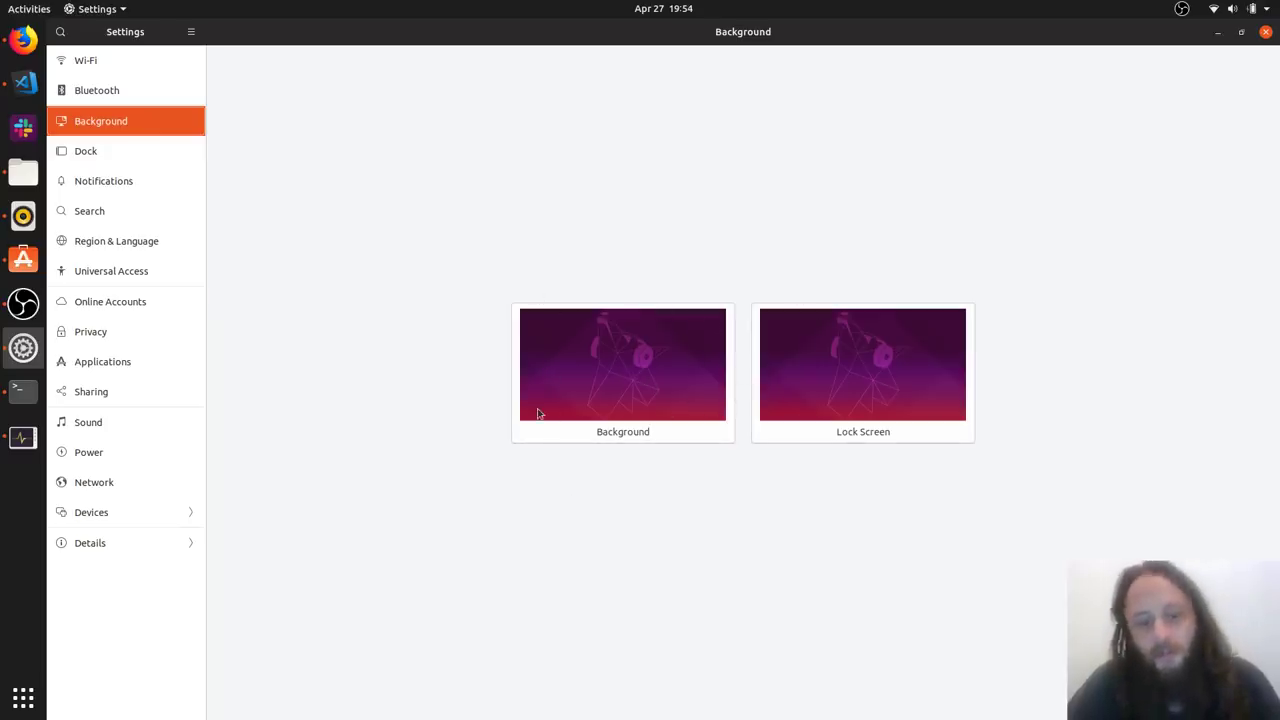
key(super+h)
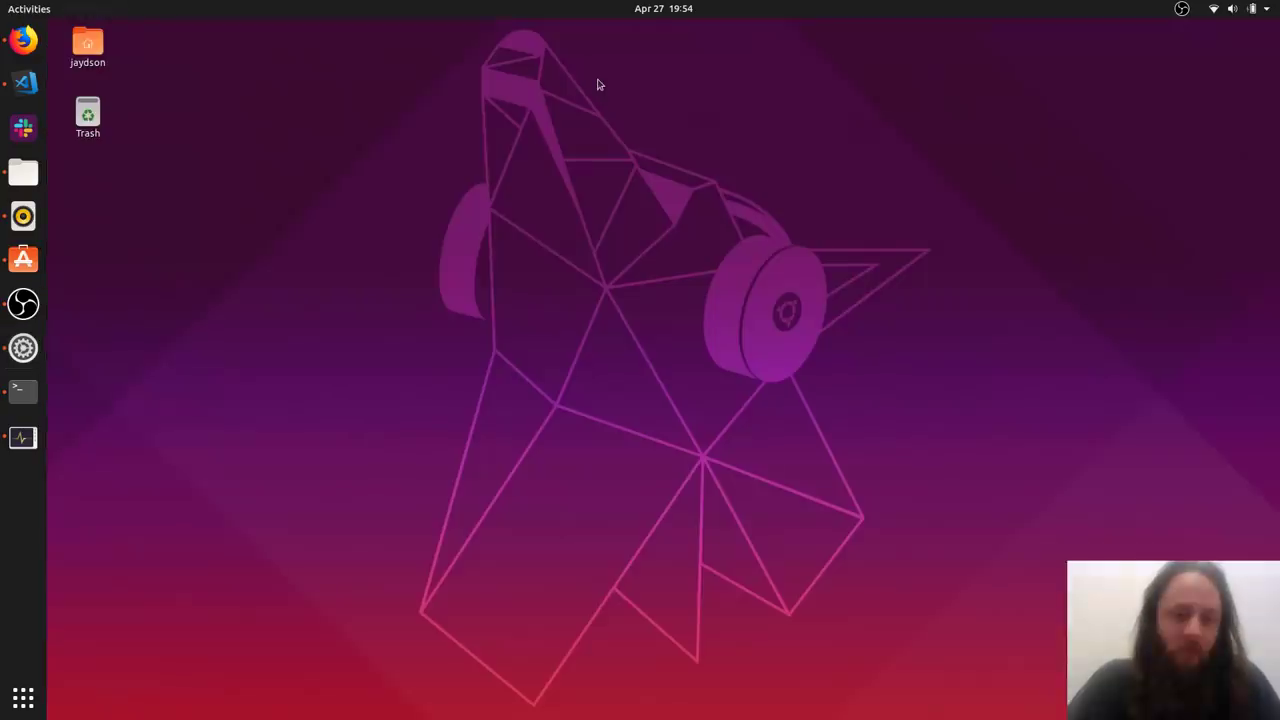
key(alt+Tab)
key(alt+Tab)
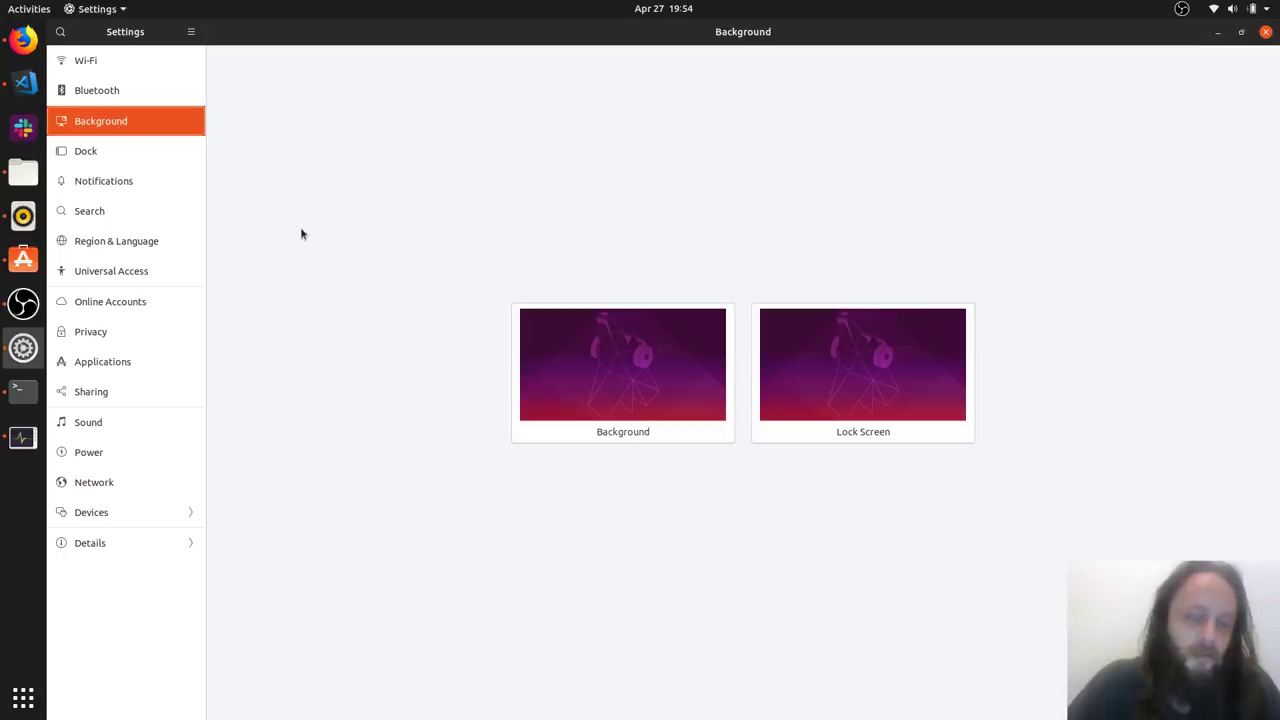
Try auto-hiding the dock in the Dock settings and switch auto-hide off again
click(139, 158)
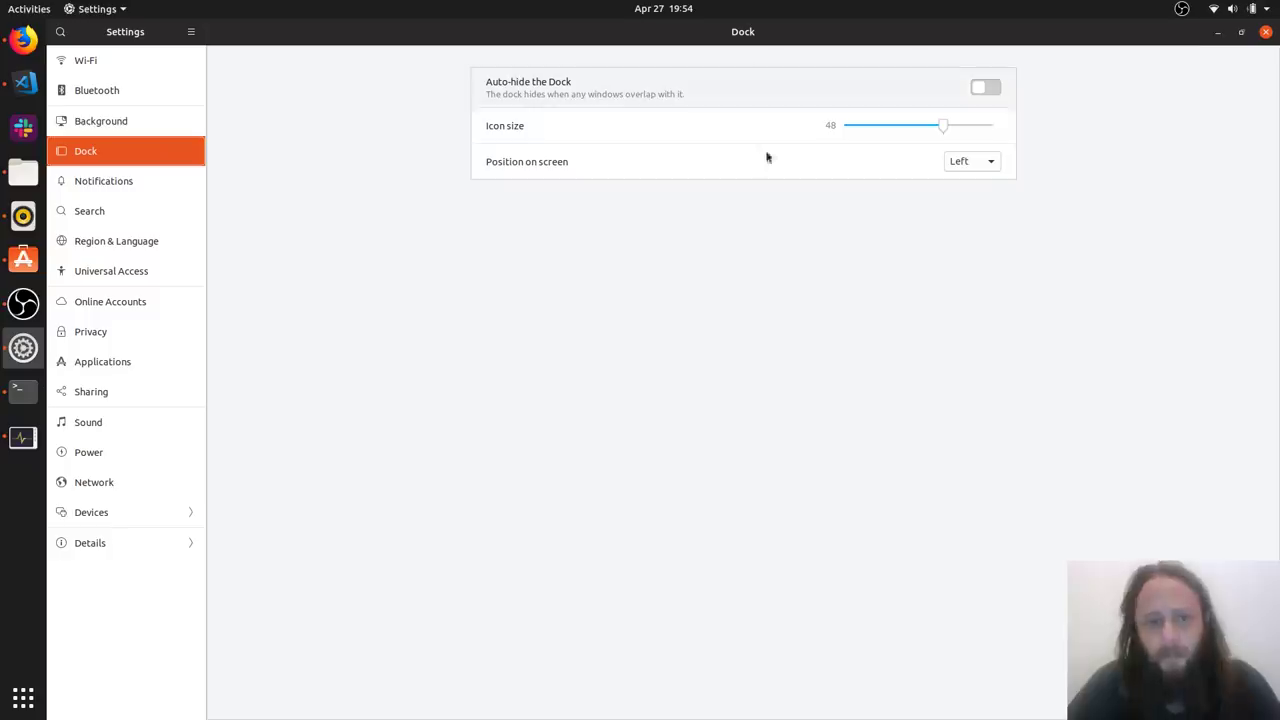
click(984, 88)
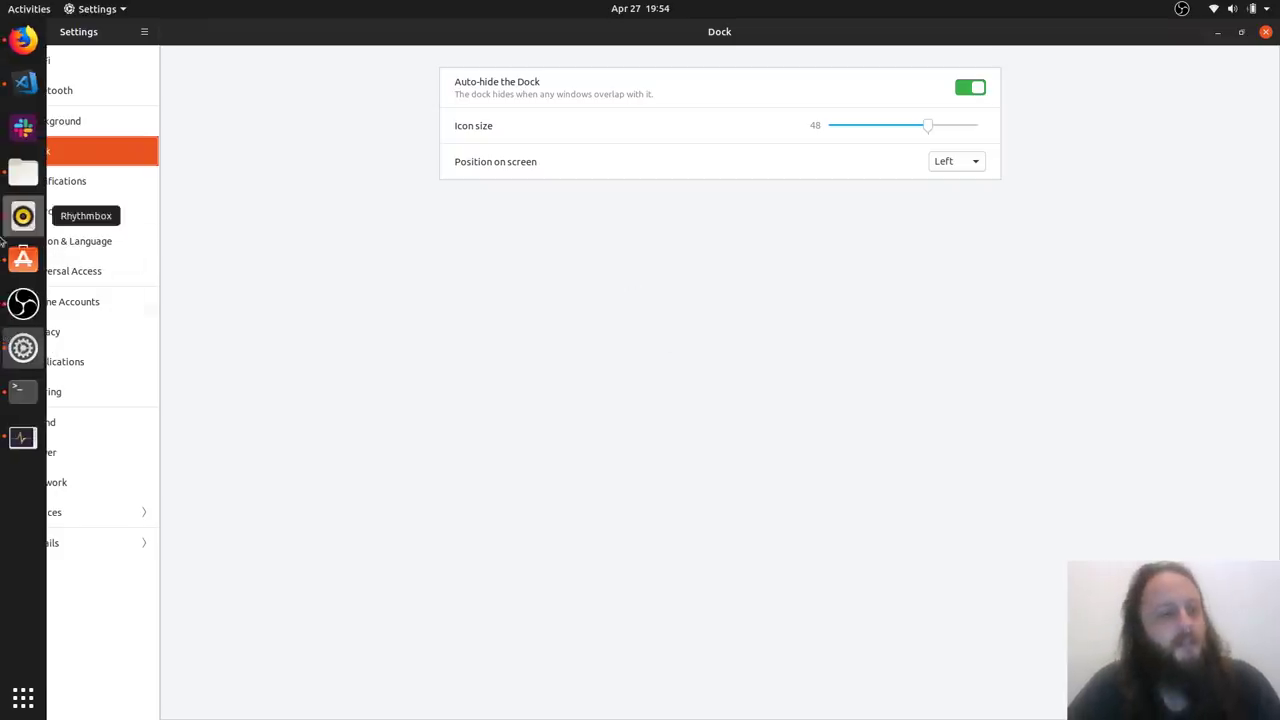
click(971, 90)
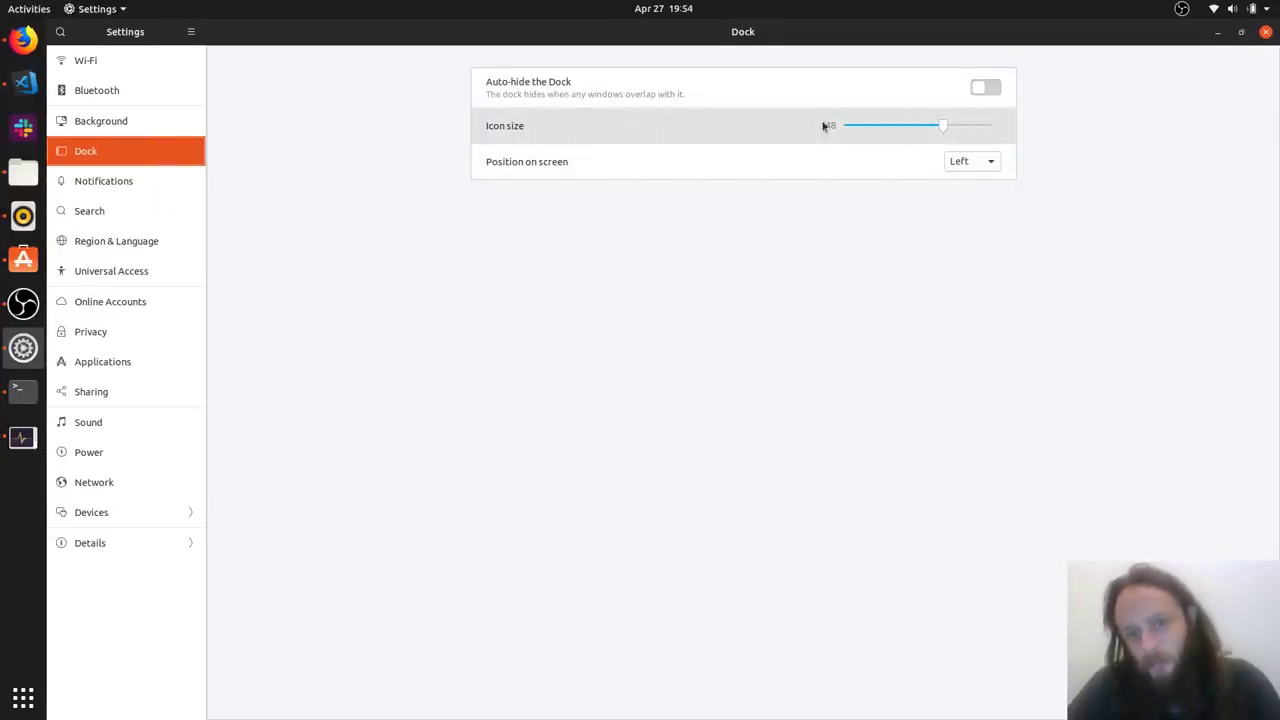
Try the dock's position on screen as Bottom and as Right
click(968, 161)
click(981, 186)
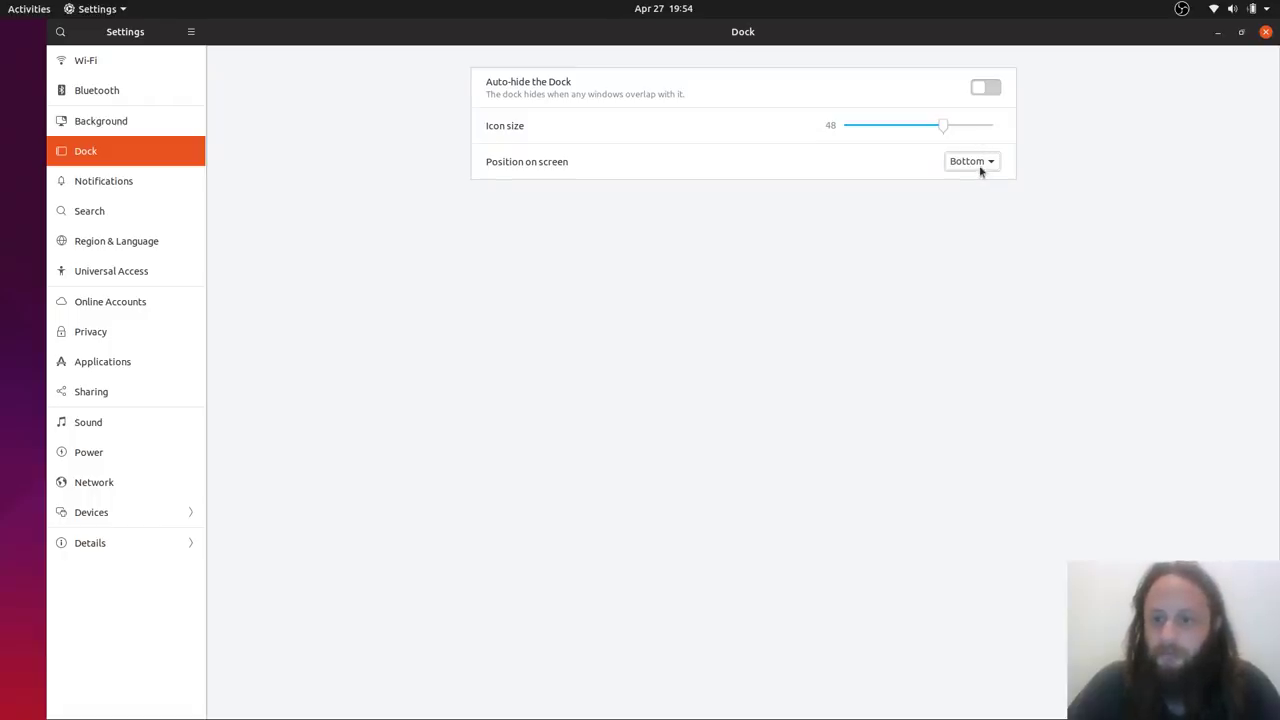
click(979, 165)
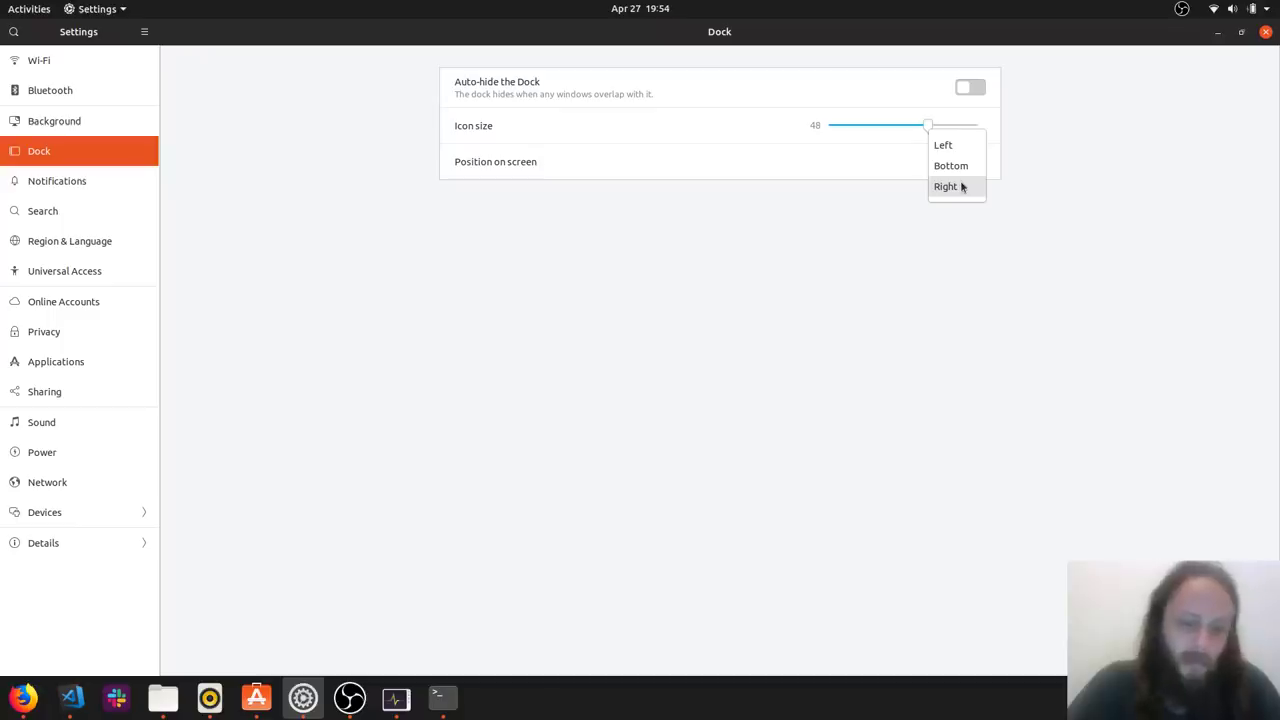
click(1003, 306)
click(970, 162)
click(958, 187)
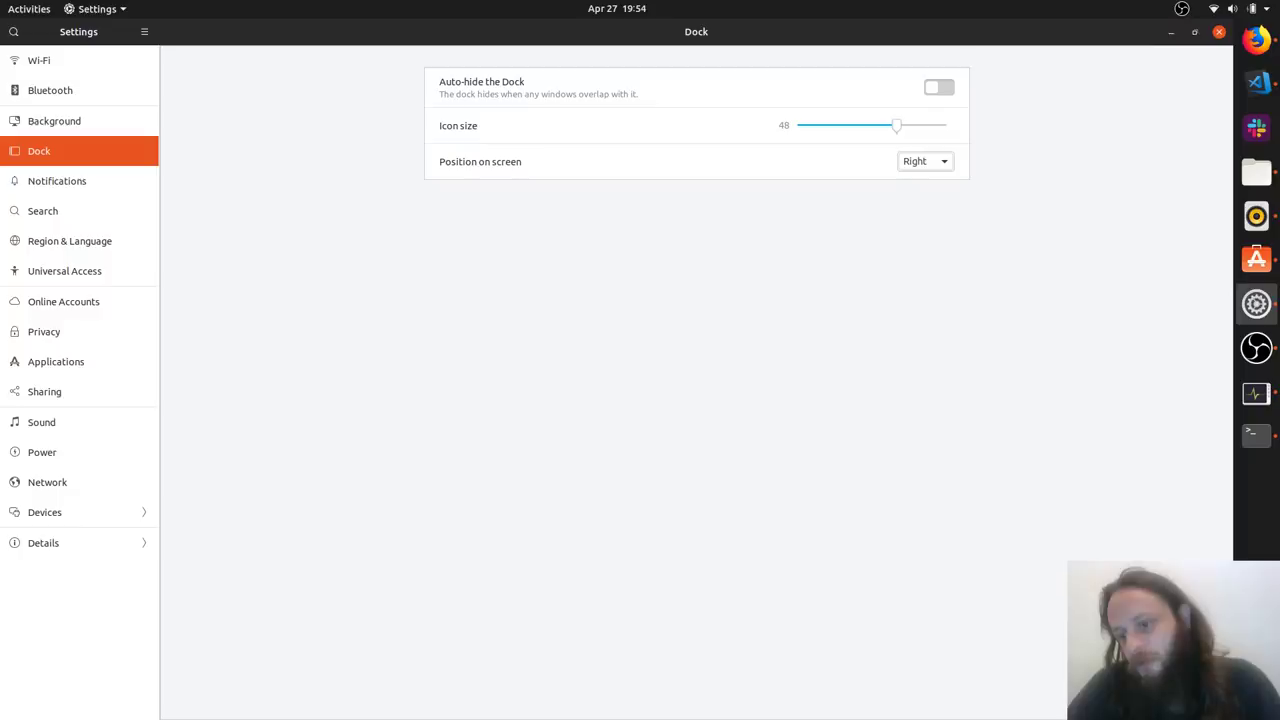
Check the applications grid with the dock on the right, and set the dock's position back to Left
key(super+a)
key(Escape)
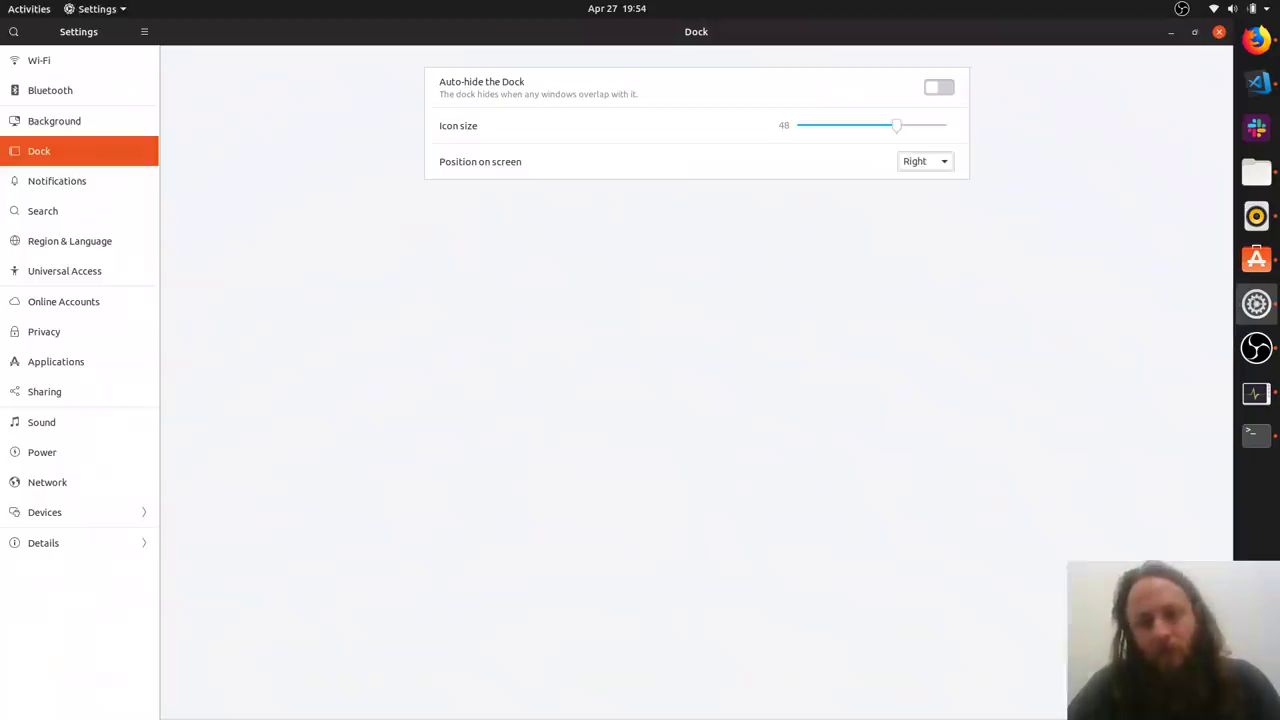
key(super+a)
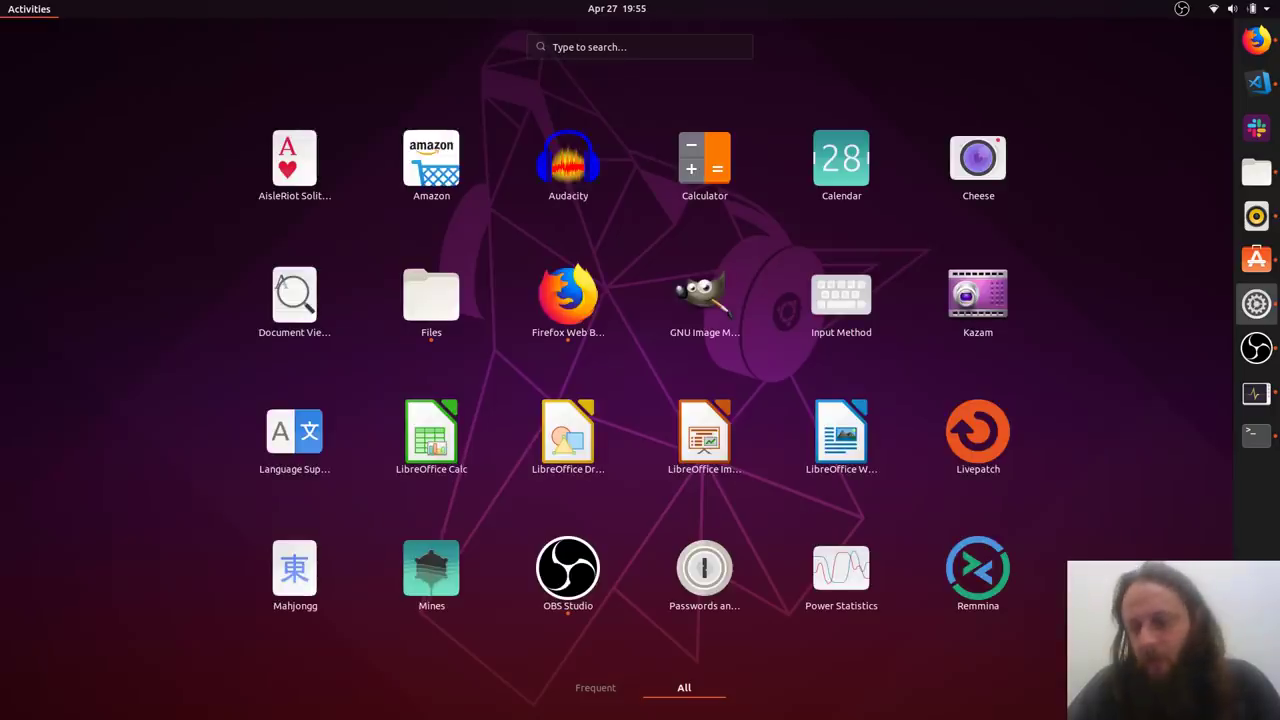
key(super+a)
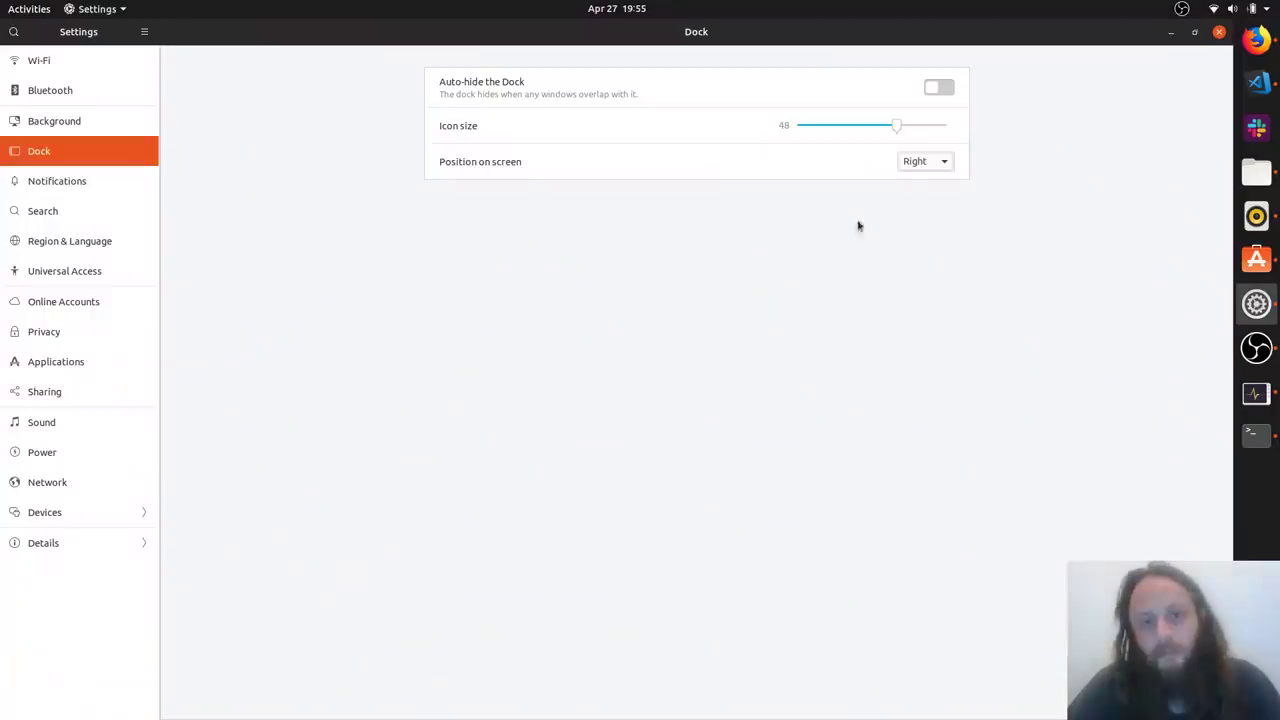
click(907, 165)
click(914, 123)
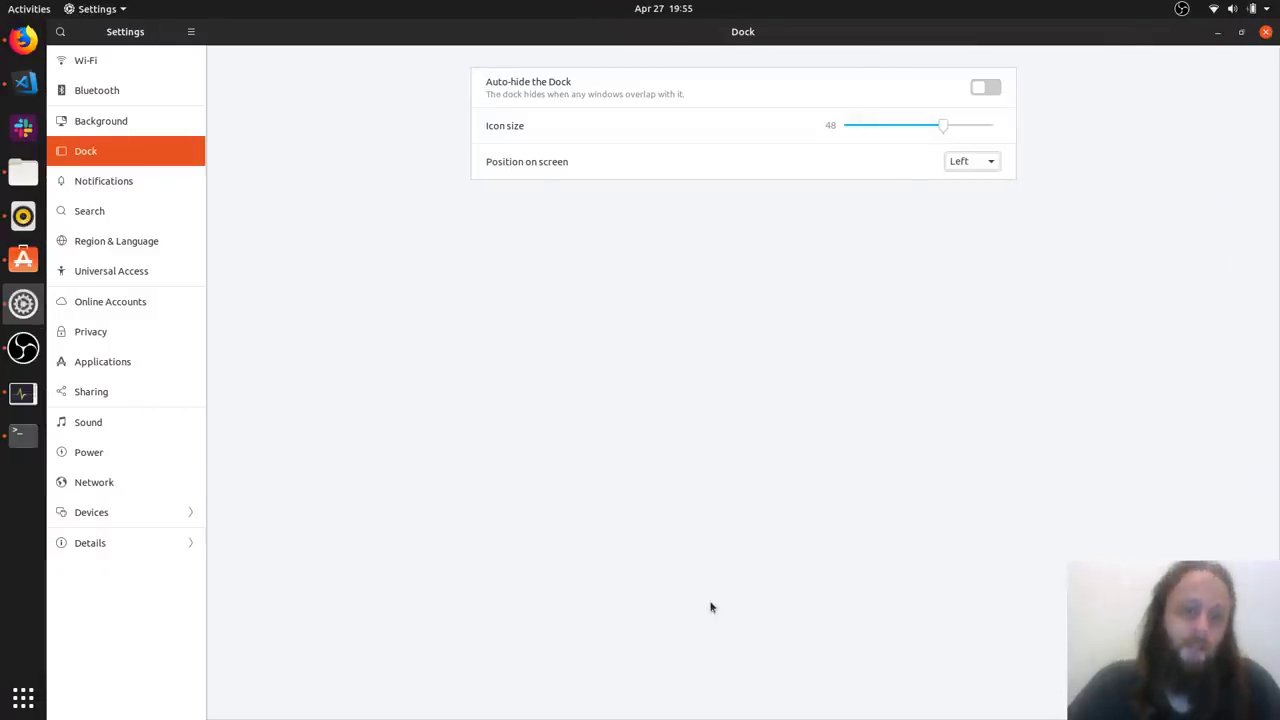
Look through the Notifications, Online Accounts, Privacy and Applications settings
key(Down)
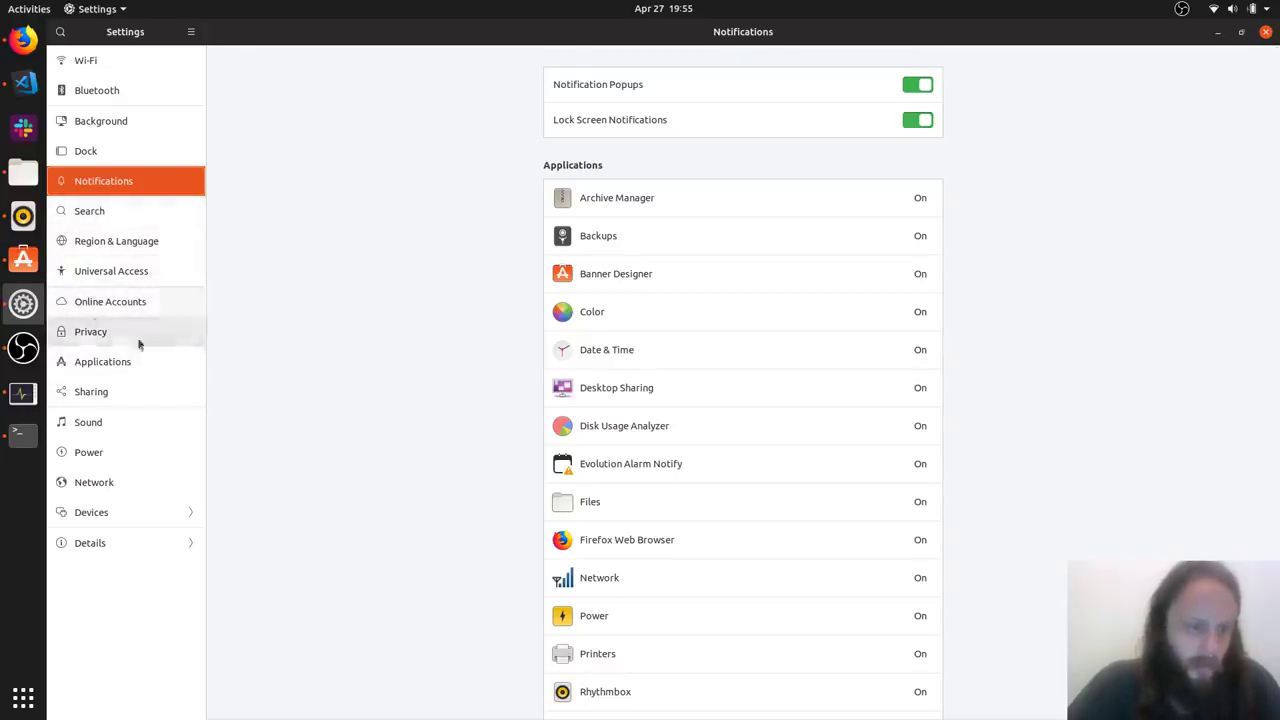
click(128, 300)
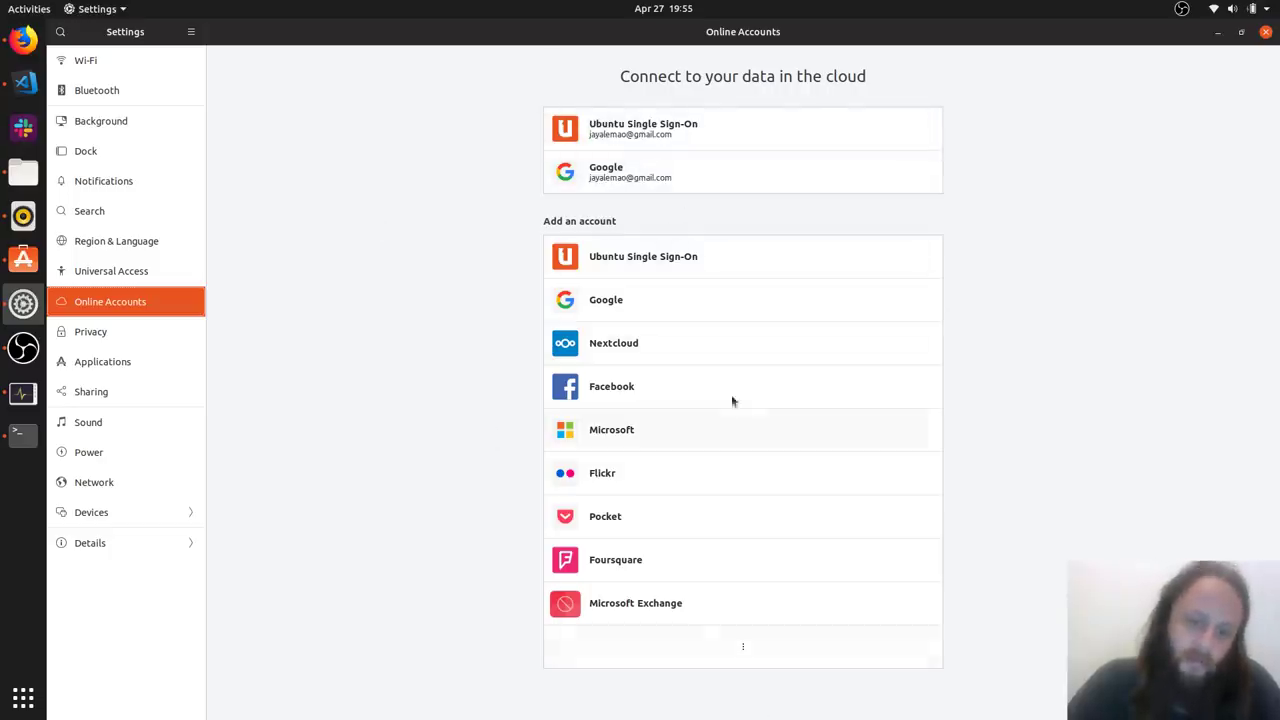
click(100, 342)
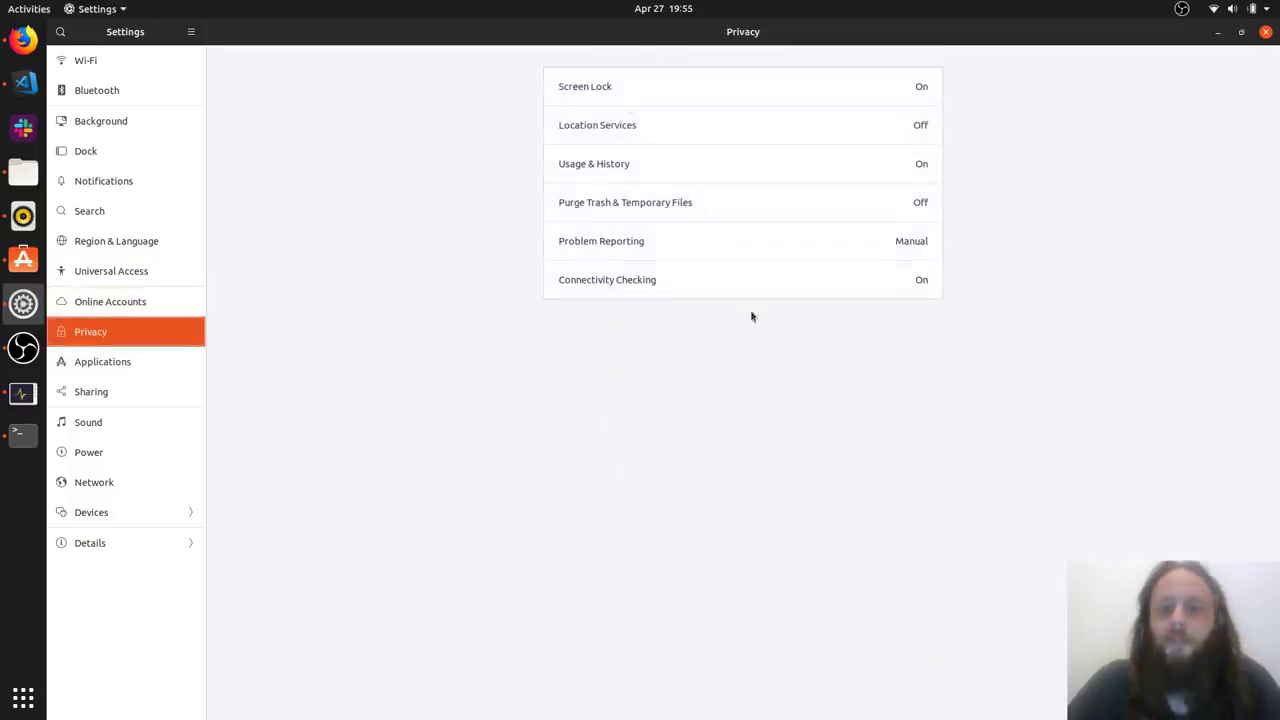
click(120, 358)
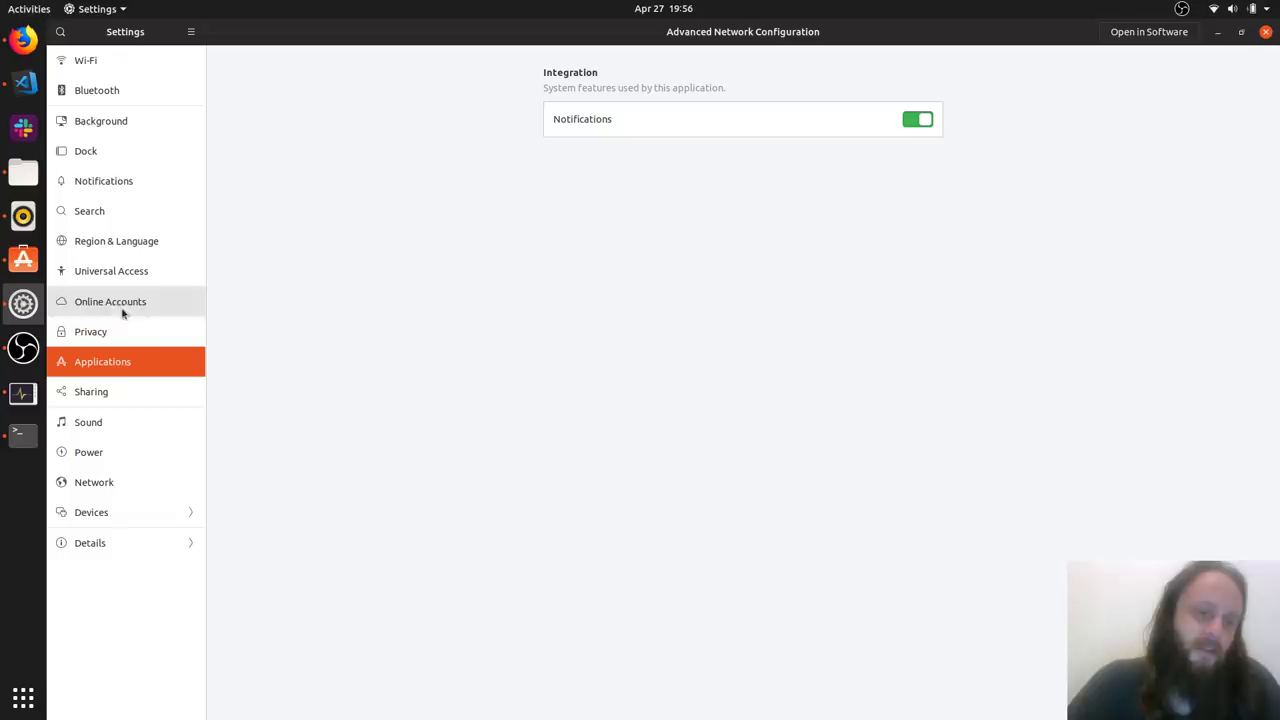
Review the Sound settings, including the volume levels, output and input devices, and alert sounds
click(122, 434)
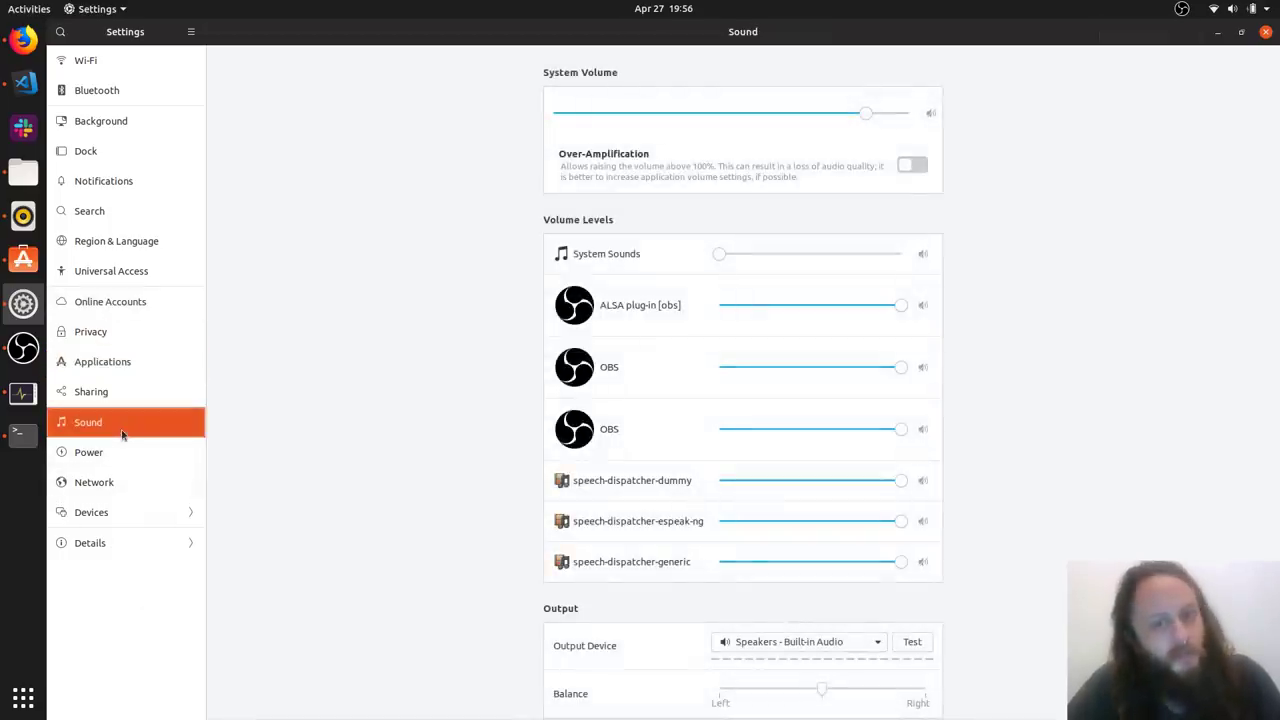
scroll(403, 383, down, 5)
scroll(403, 383, up, 5)
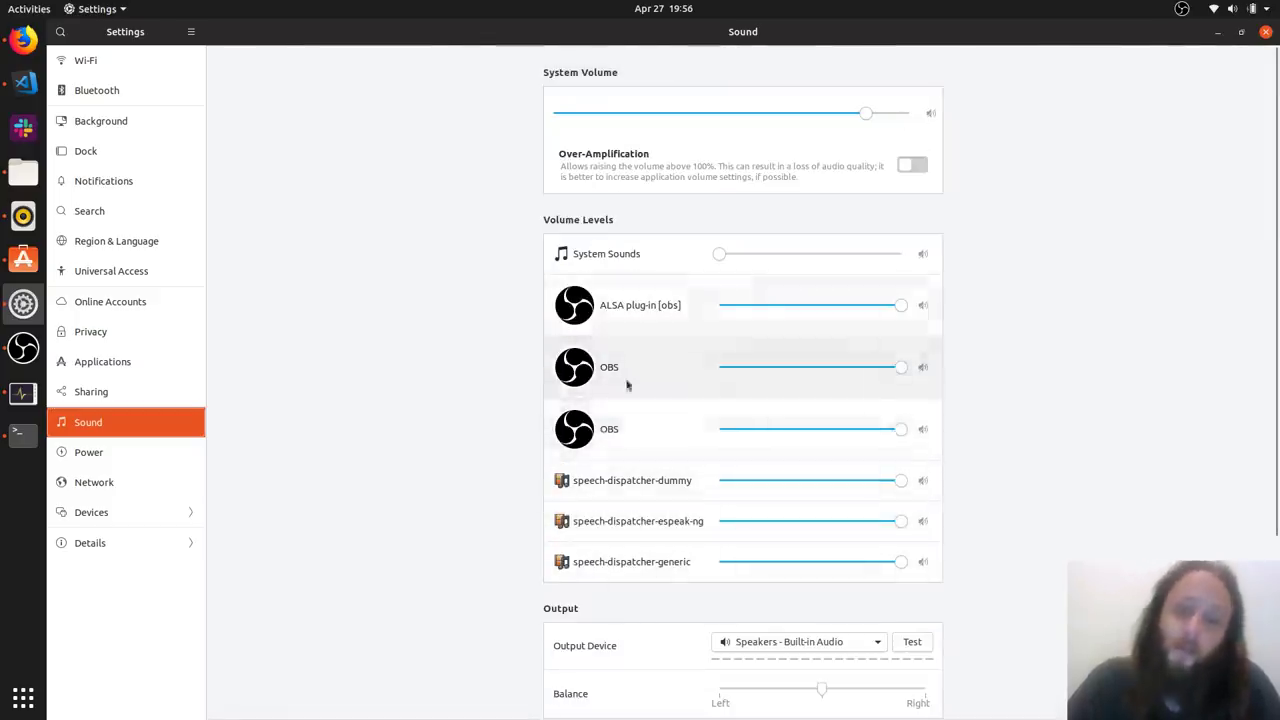
scroll(487, 408, down, 5)
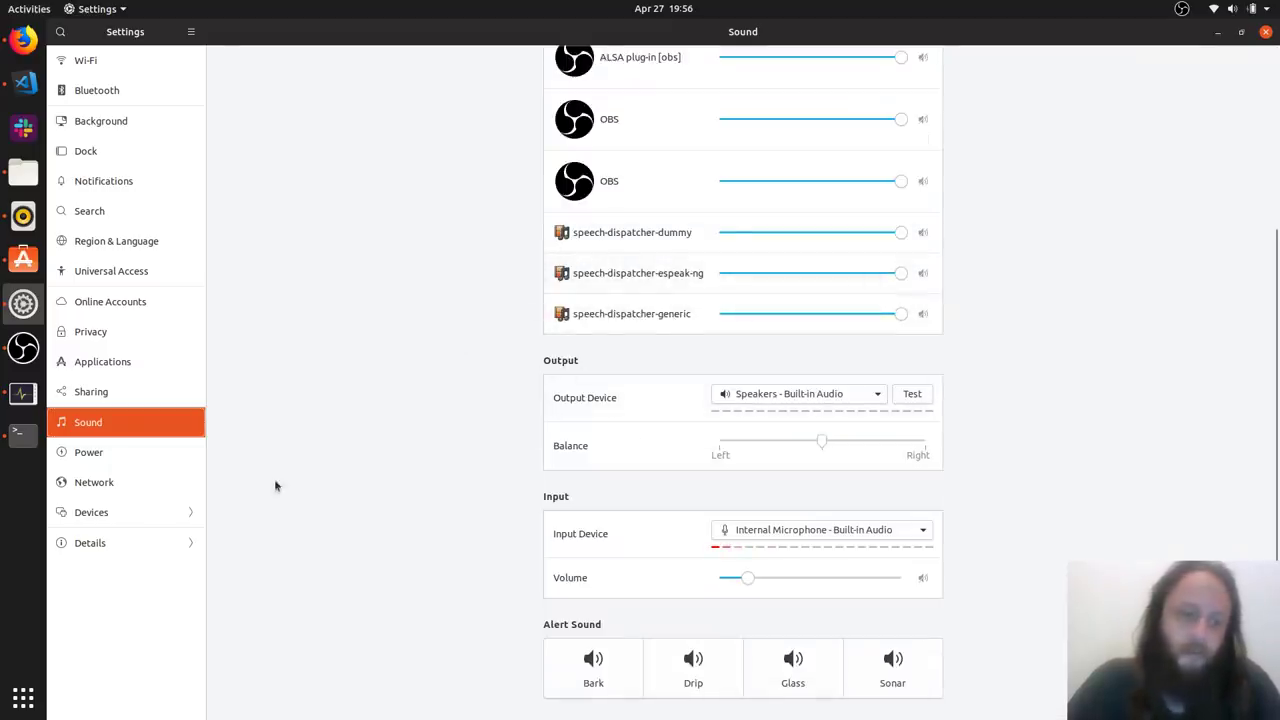
Open the system details and examine the graphics, OS type and GNOME version entries, highlighting them
click(95, 543)
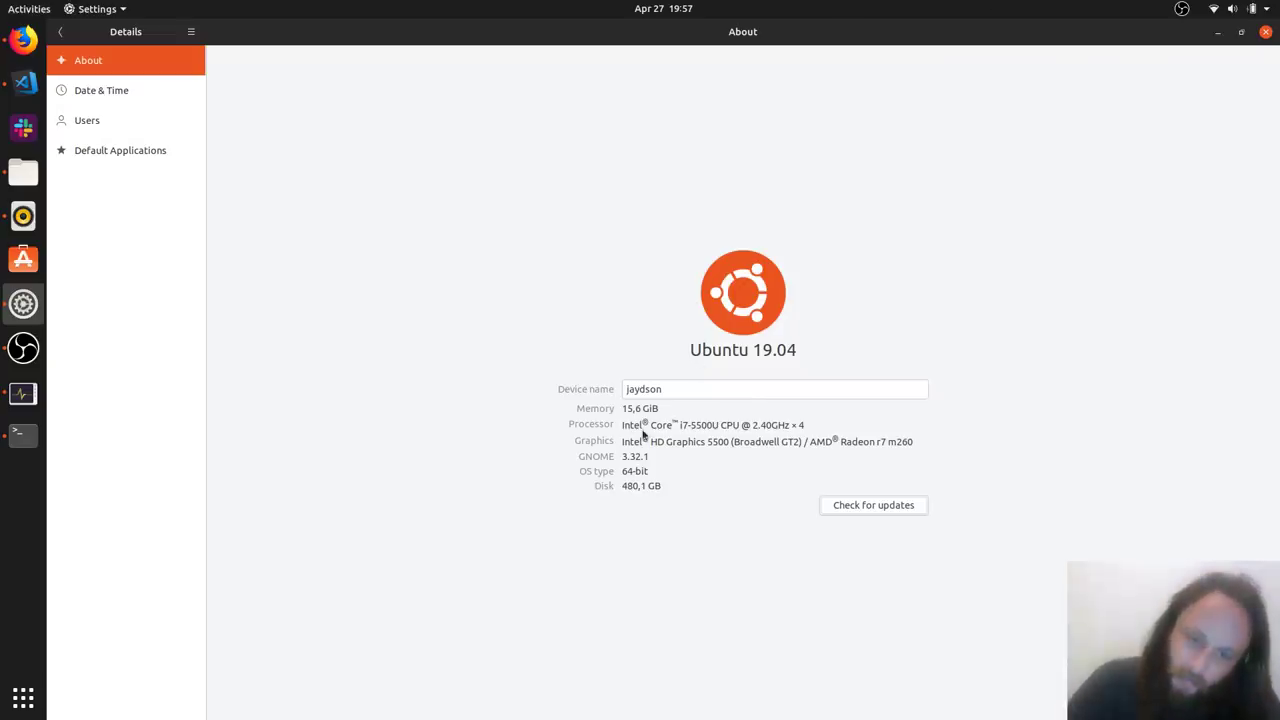
click(704, 458)
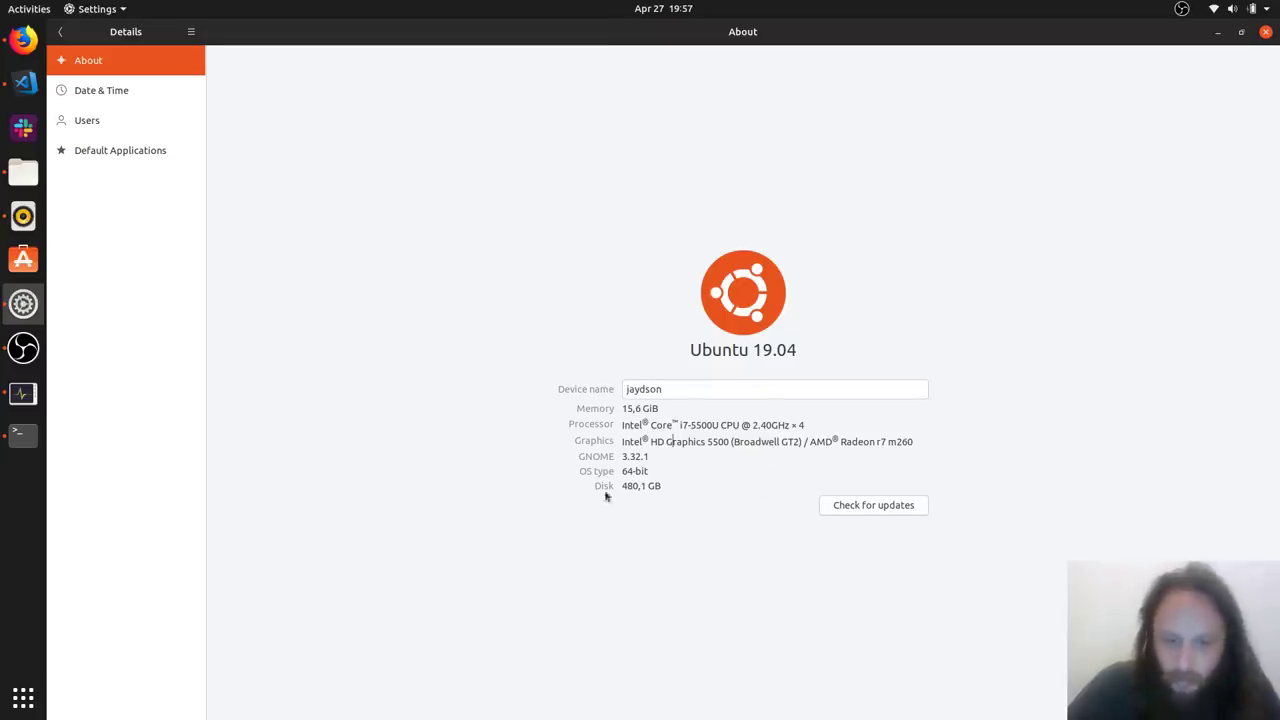
triple_click(663, 440)
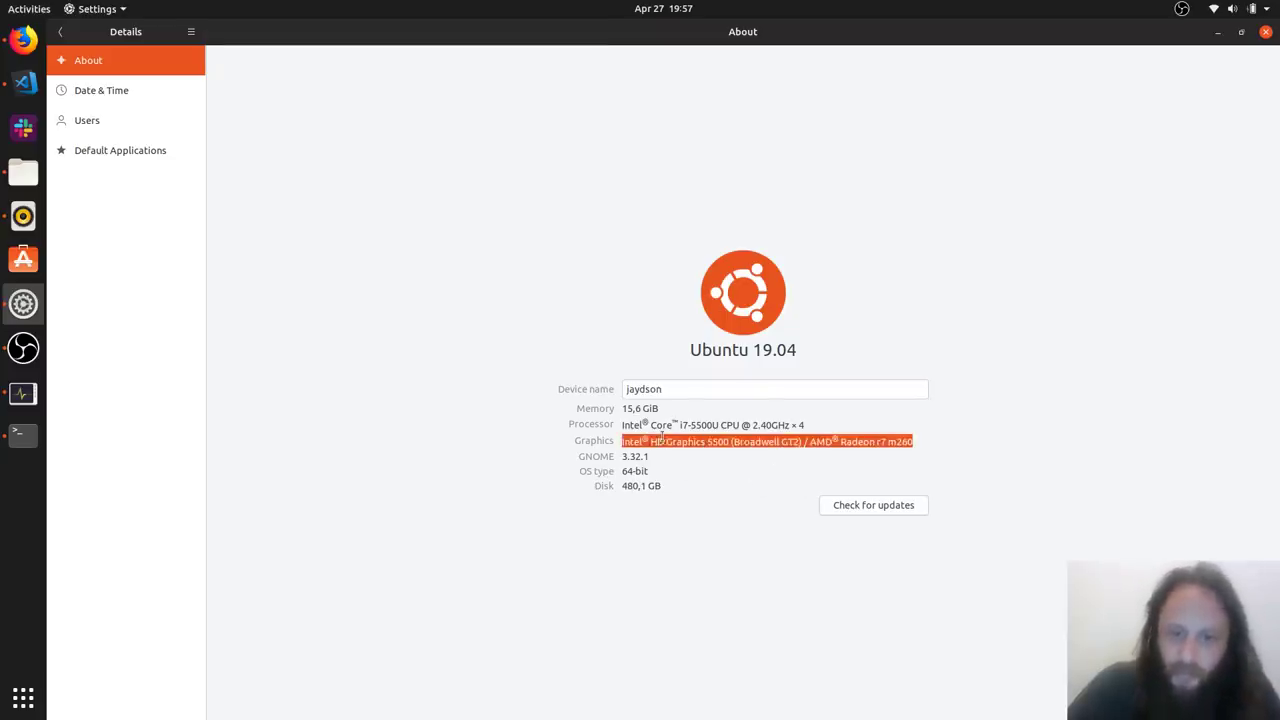
drag(651, 441, 705, 442)
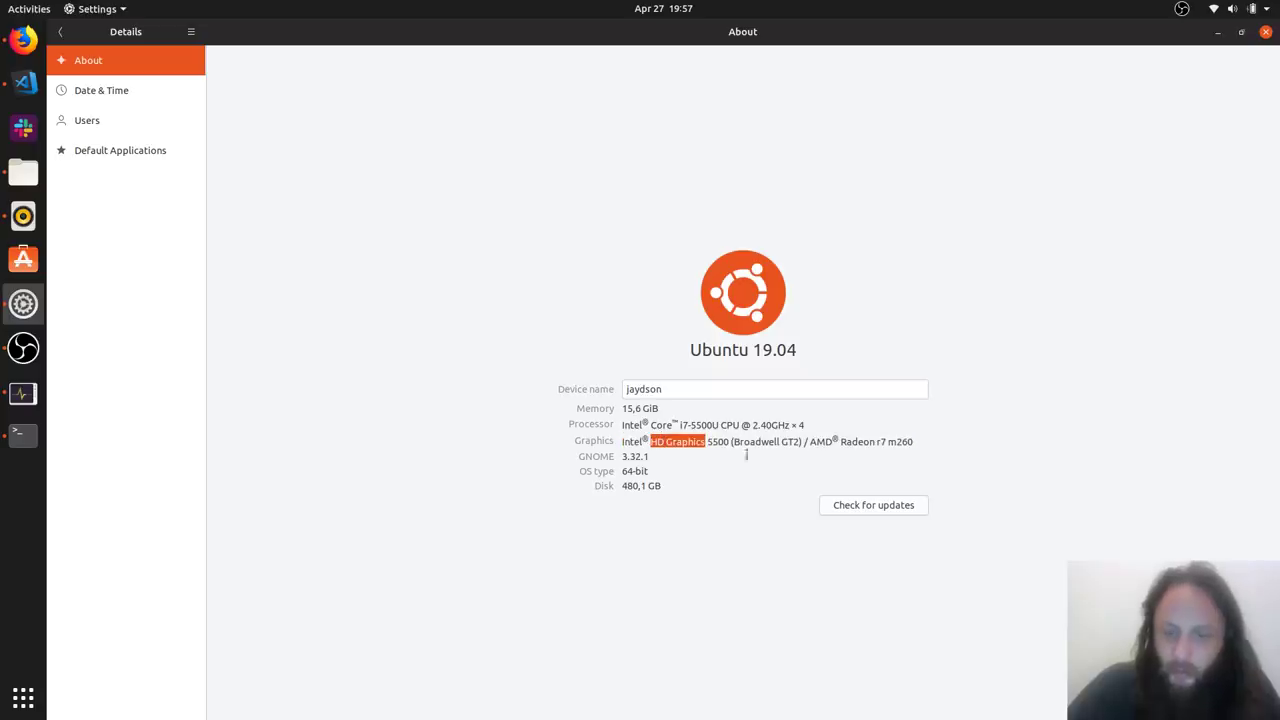
triple_click(634, 470)
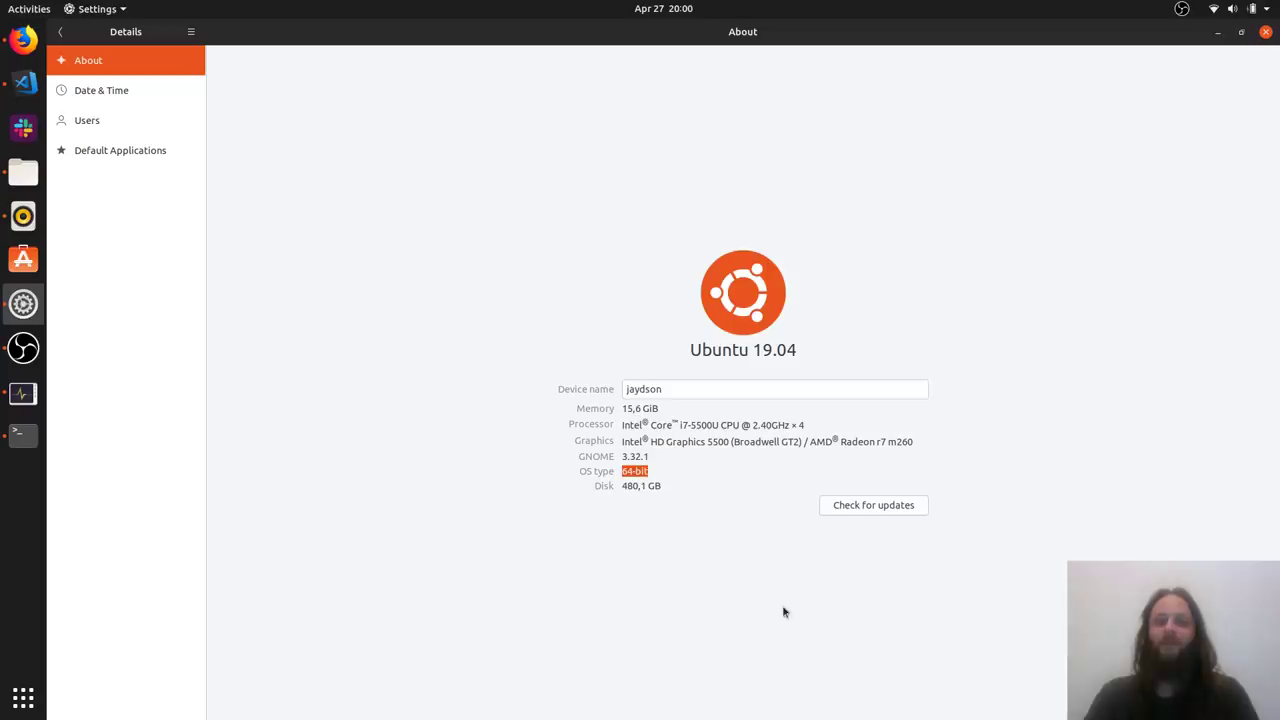
key(shift+Tab)
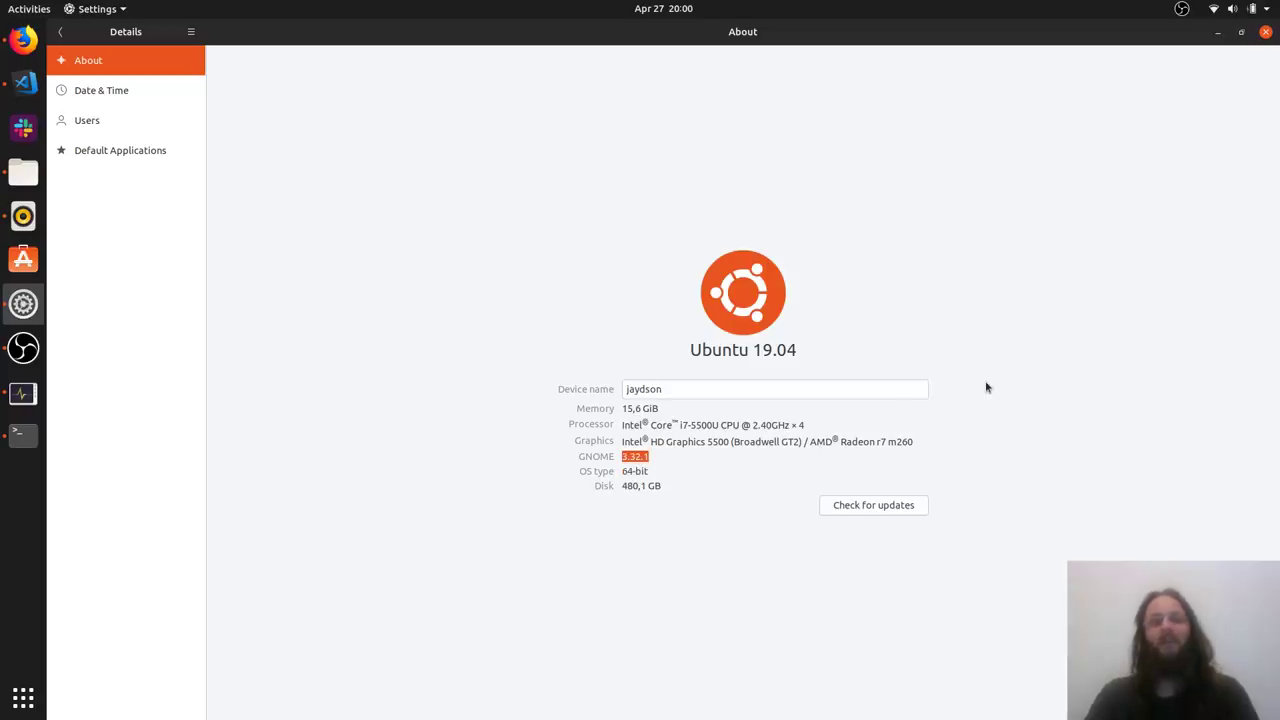